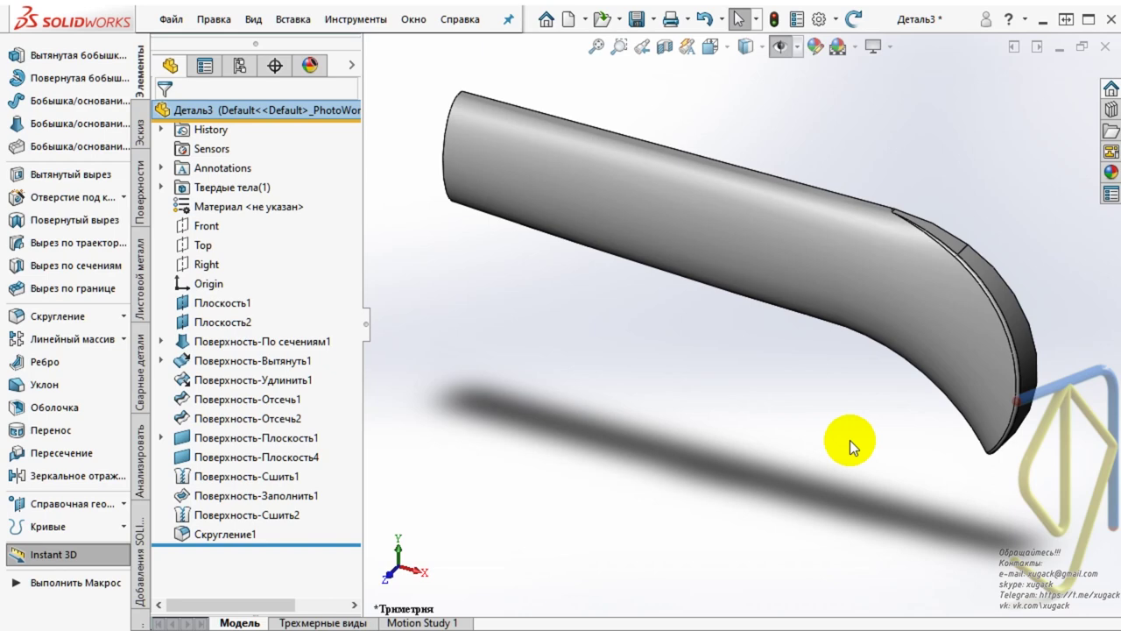
# - Orbit the current model and return it to the trimetric view
pyautogui.scroll(3, 855, 430)
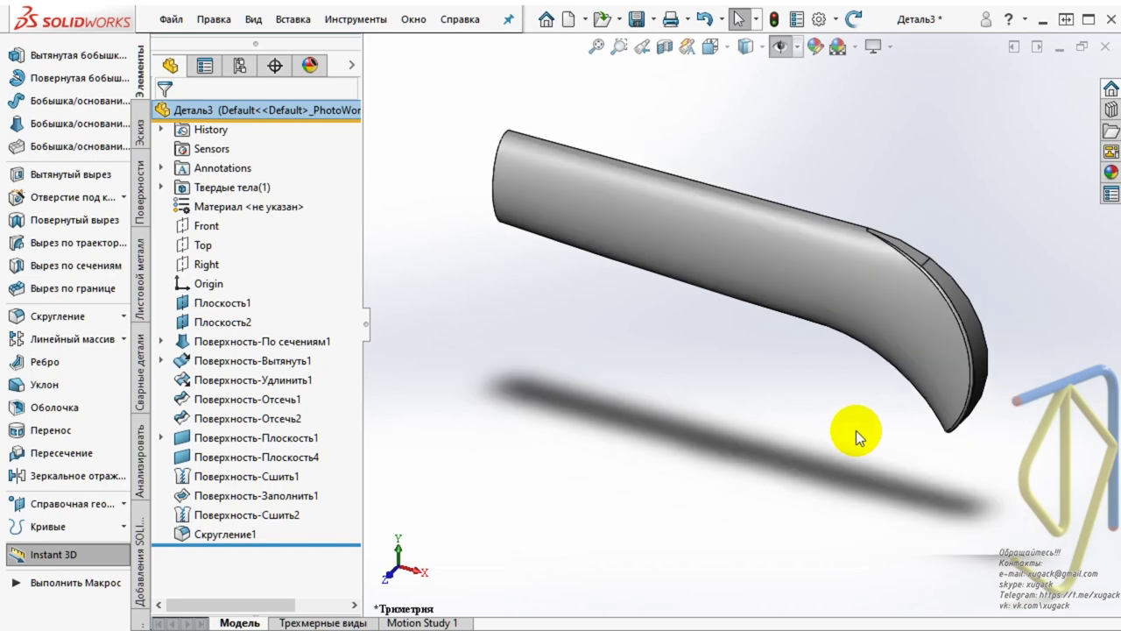
pyautogui.scroll(2, 850, 425)
pyautogui.moveTo(843, 418)
pyautogui.mouseDown(button='middle')
pyautogui.moveTo(823, 208)
pyautogui.moveTo(768, 179)
pyautogui.moveTo(821, 243)
pyautogui.moveTo(700, 446)
pyautogui.moveTo(496, 468)
pyautogui.moveTo(331, 392)
pyautogui.moveTo(621, 233)
pyautogui.moveTo(796, 275)
pyautogui.moveTo(858, 196)
pyautogui.moveTo(987, 423)
pyautogui.moveTo(896, 468)
pyautogui.moveTo(896, 425)
pyautogui.mouseUp(button='middle')
pyautogui.click(732, 54)
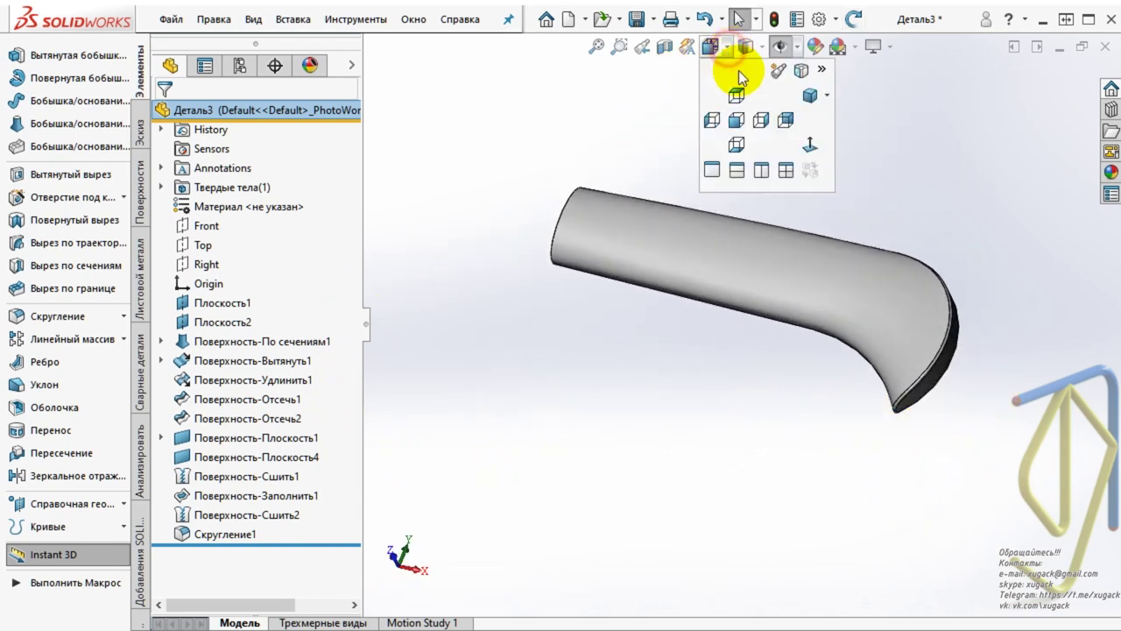
pyautogui.click(806, 99)
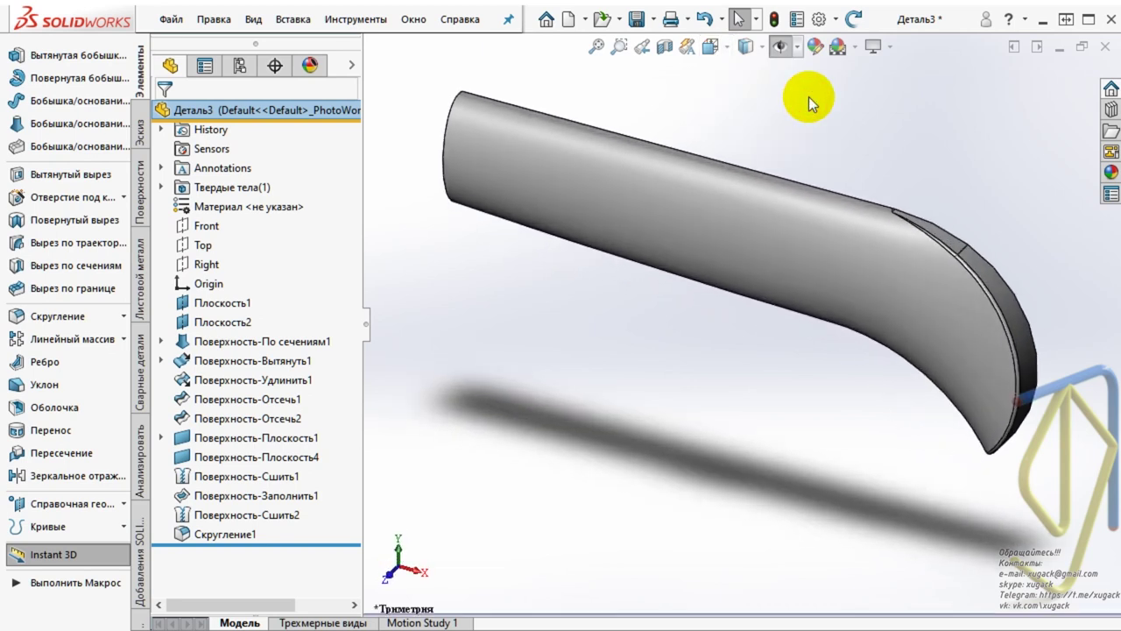
# - Switch to the Деталь4 part window and orbit its path sketch
pyautogui.click(585, 21)
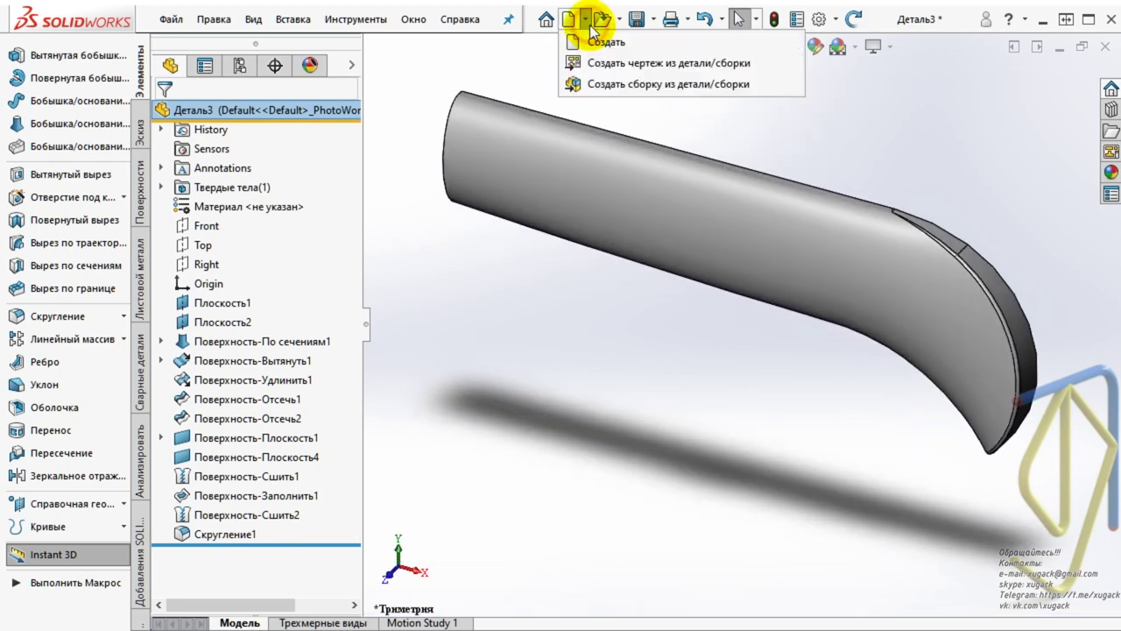
pyautogui.click(414, 20)
pyautogui.click(442, 252)
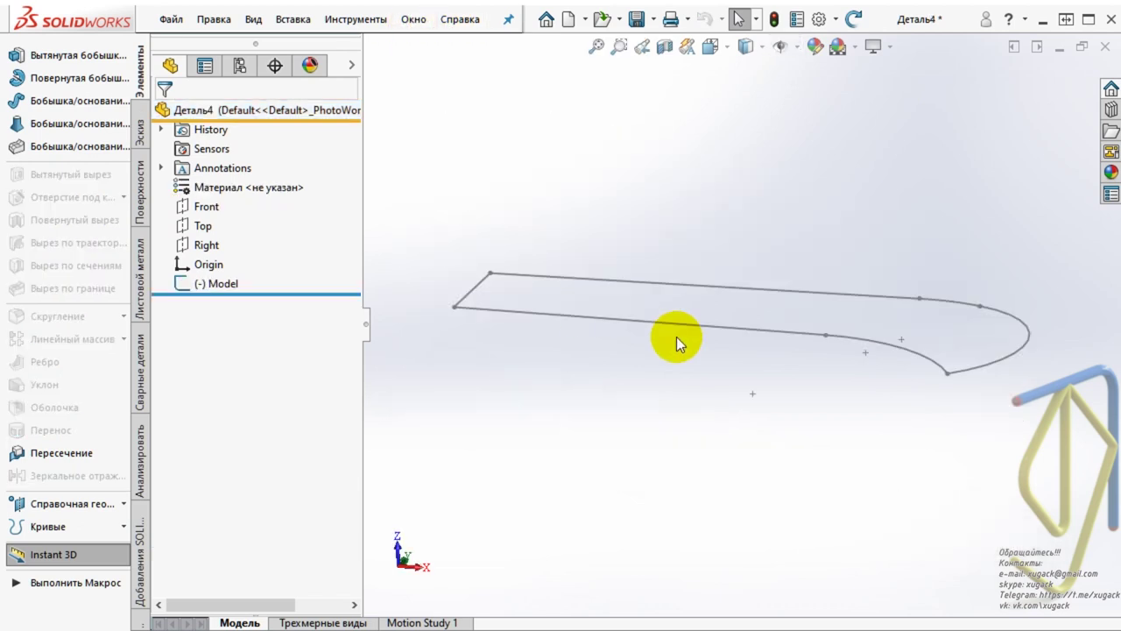
pyautogui.moveTo(752, 160); pyautogui.dragTo(720, 312, button='middle')
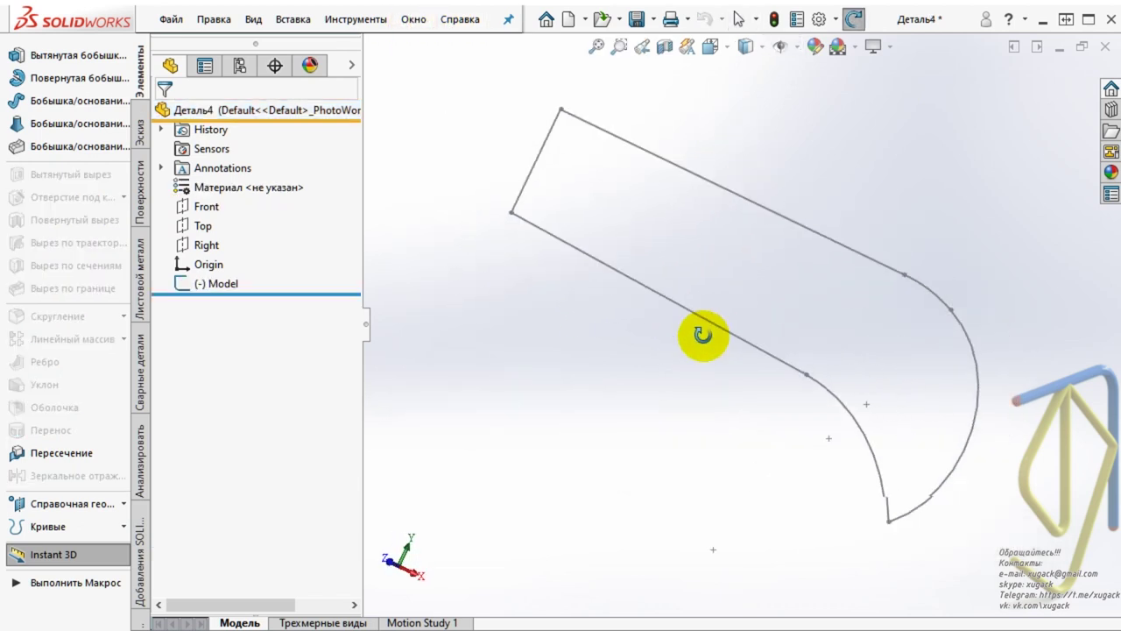
# - Start a new sketch on the Right plane and view it Normal To
pyautogui.click(210, 247)
pyautogui.click(223, 221)
pyautogui.click(729, 57)
pyautogui.click(814, 145)
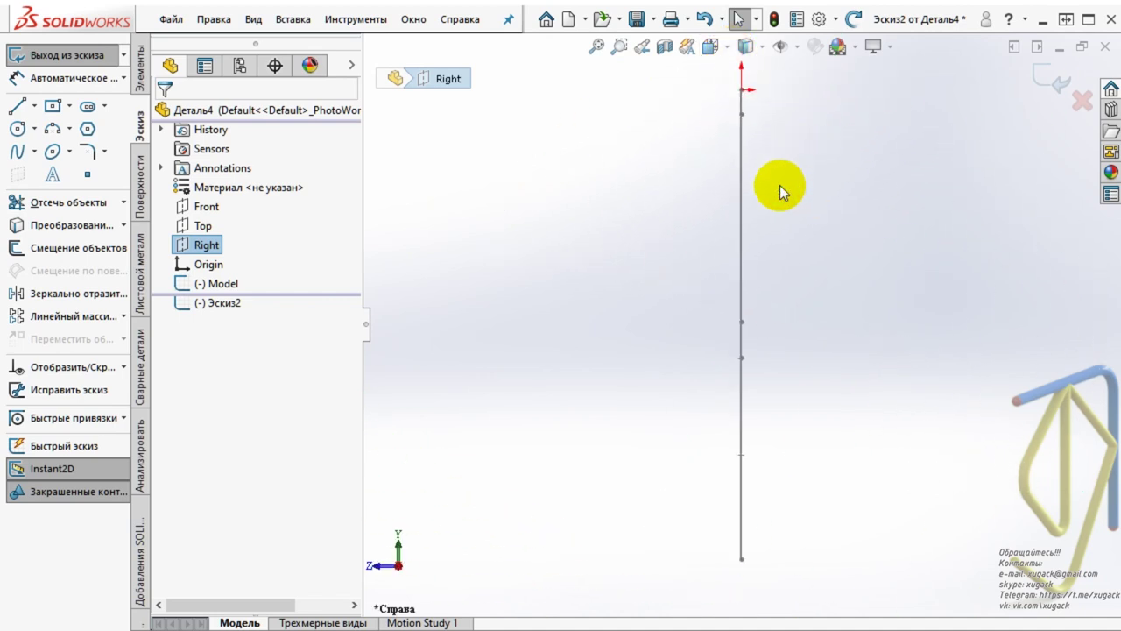
# - Draw three lines forming an open profile beside the path's top corner
pyautogui.click(15, 108)
pyautogui.scroll(-1, 613, 228)
pyautogui.scroll(-1, 645, 188)
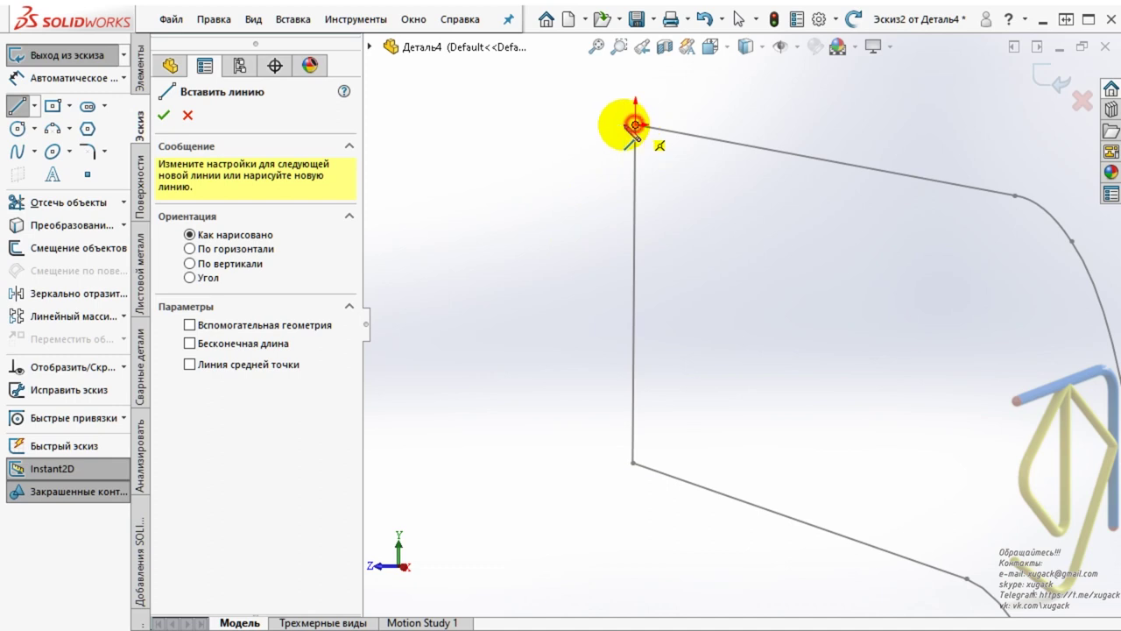
pyautogui.click(632, 126)
pyautogui.click(594, 125)
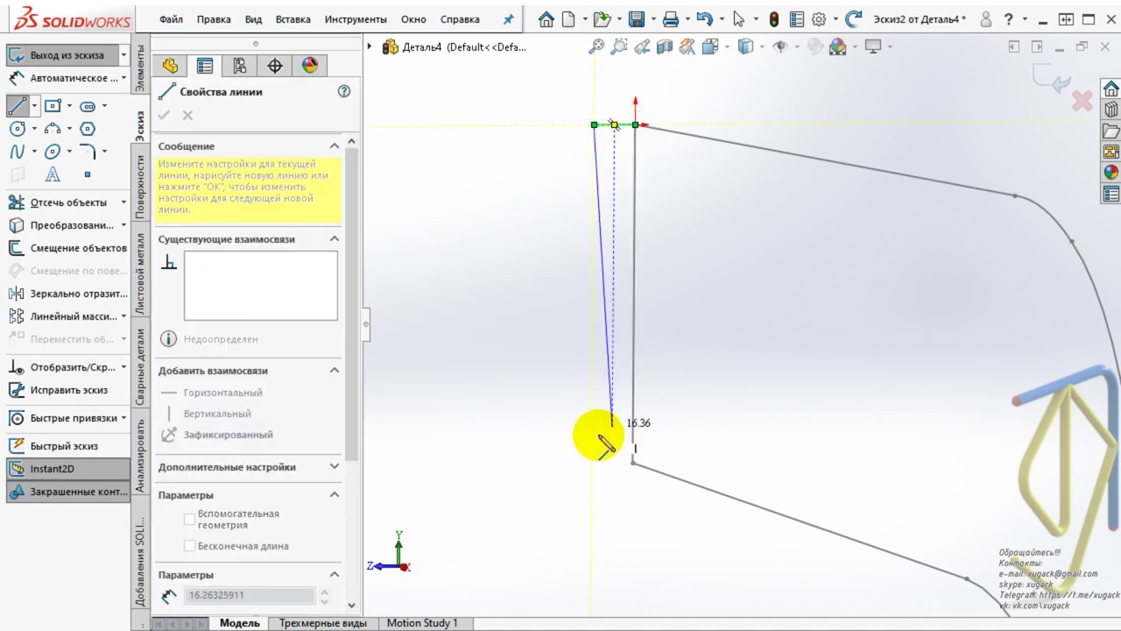
pyautogui.click(592, 464)
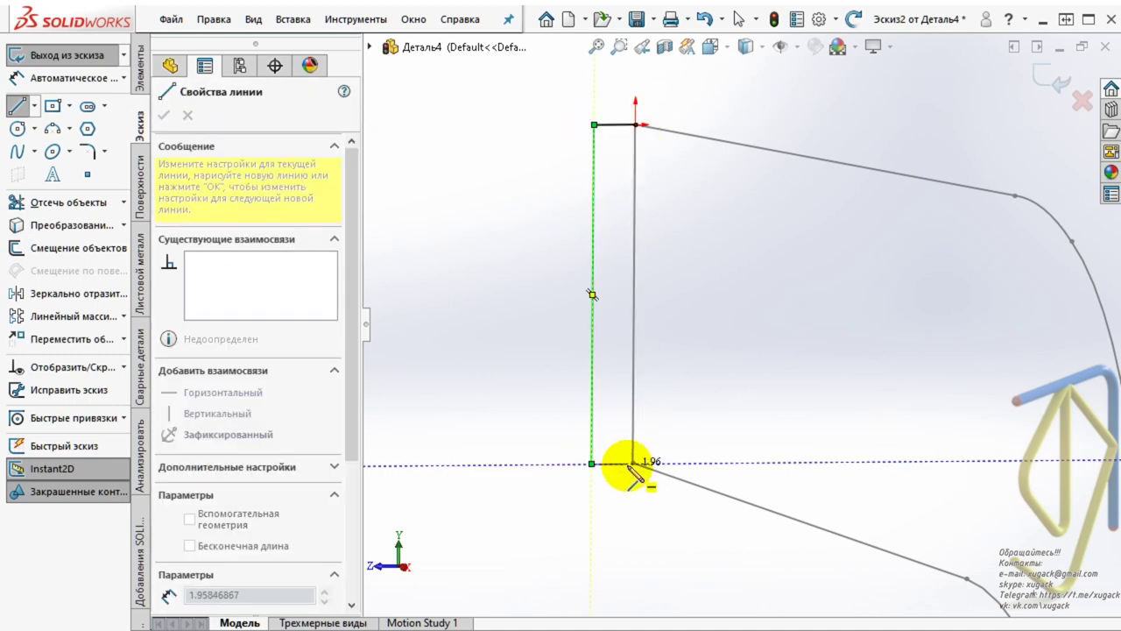
pyautogui.click(632, 465)
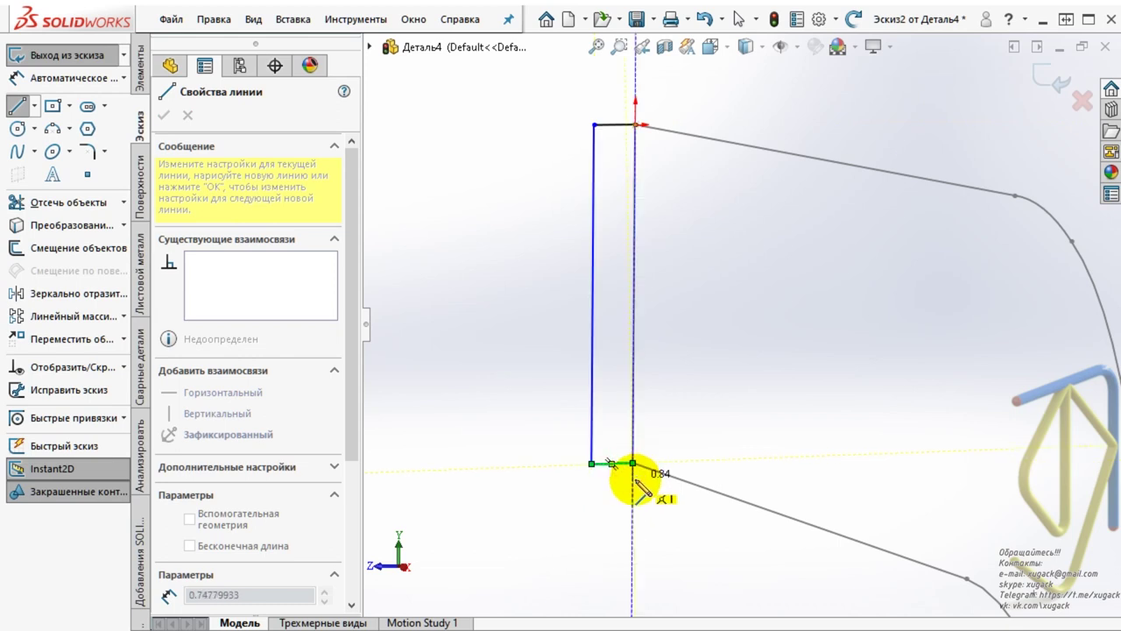
pyautogui.press('Escape')
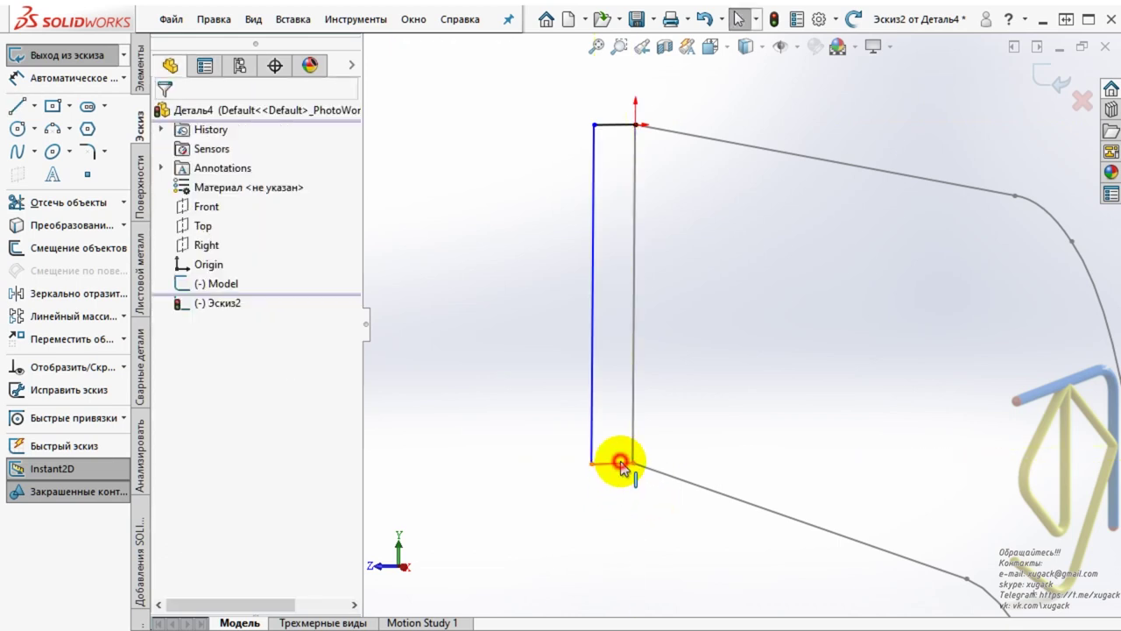
# - Make the bottom edge horizontal and dimension the profile width to 1 mm
pyautogui.click(620, 464)
pyautogui.click(670, 379)
pyautogui.click(629, 535)
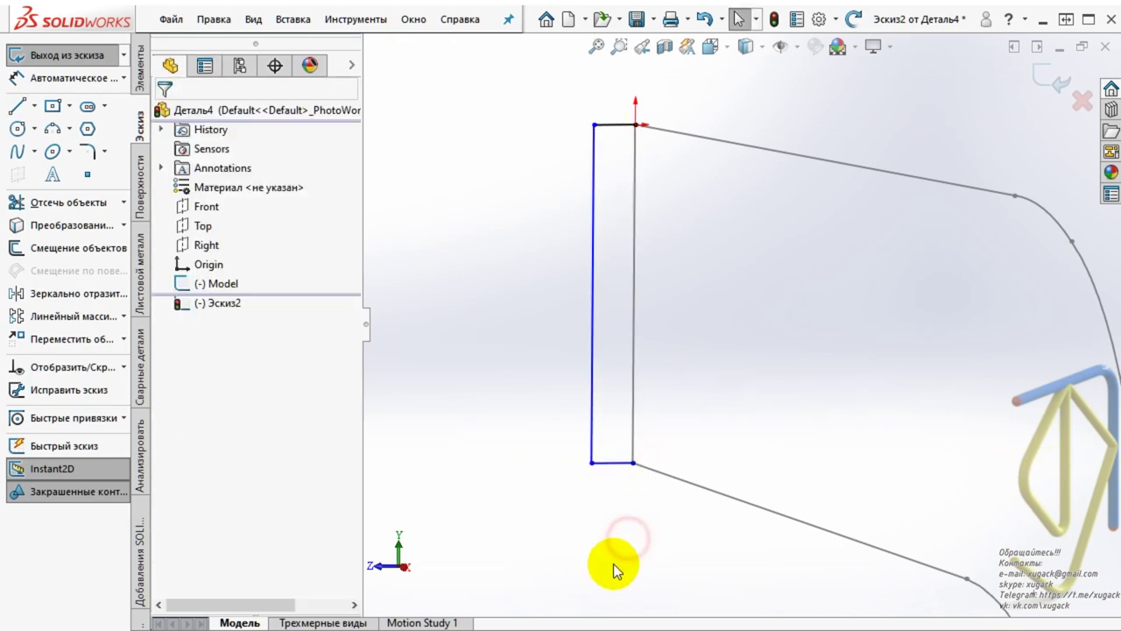
pyautogui.press('d')
pyautogui.click(622, 465)
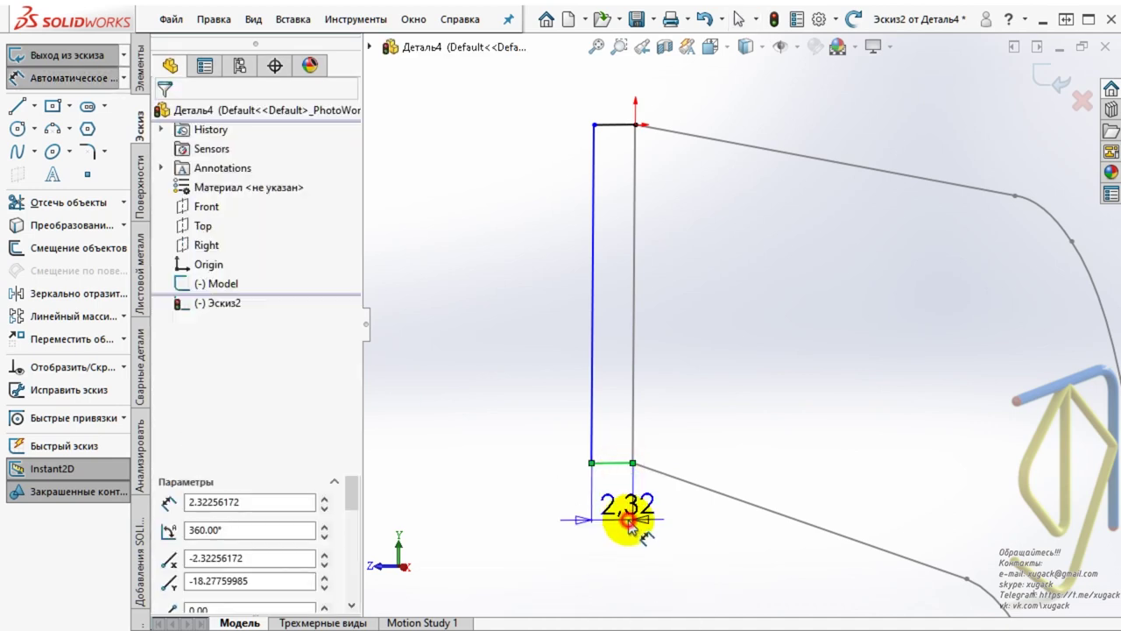
pyautogui.click(627, 508)
pyautogui.write('1')
pyautogui.press('Return')
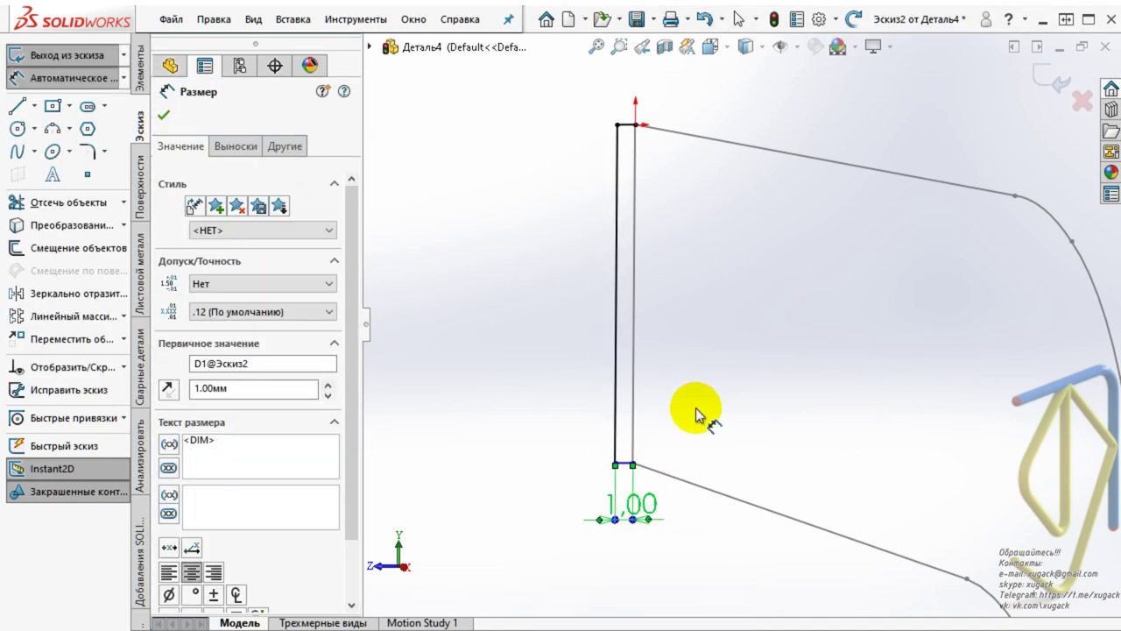
pyautogui.click(696, 408)
# - Pierce the bottom corner to the path line and make the left edge a centerline
pyautogui.scroll(-5, 631, 482)
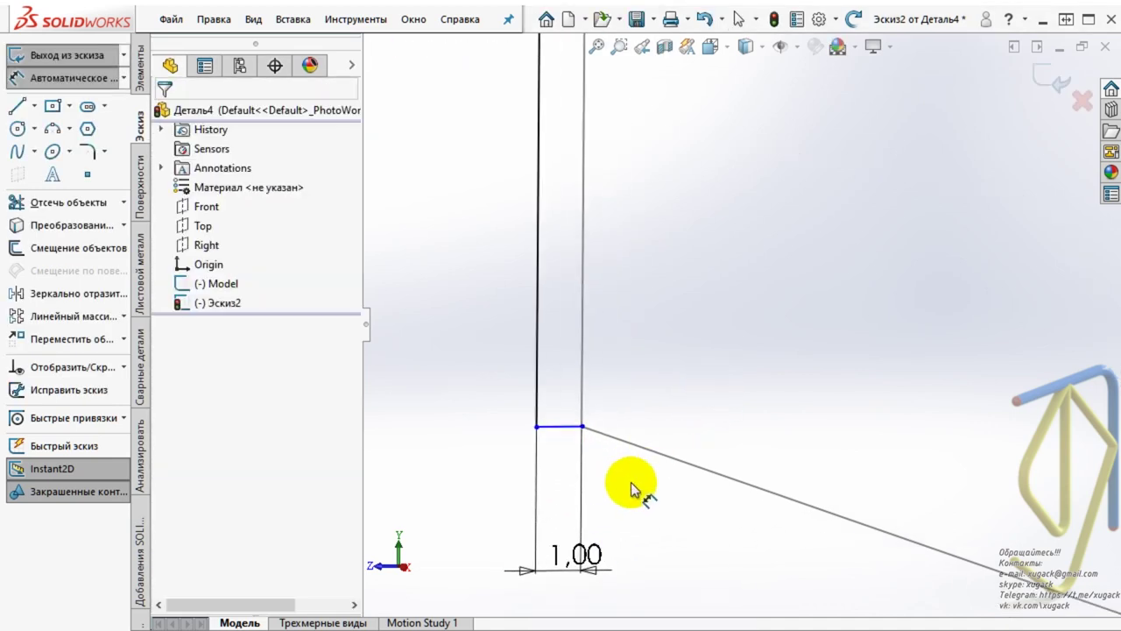
pyautogui.click(582, 428)
pyautogui.keyDown('ctrl'); pyautogui.click(595, 431); pyautogui.keyUp('ctrl')
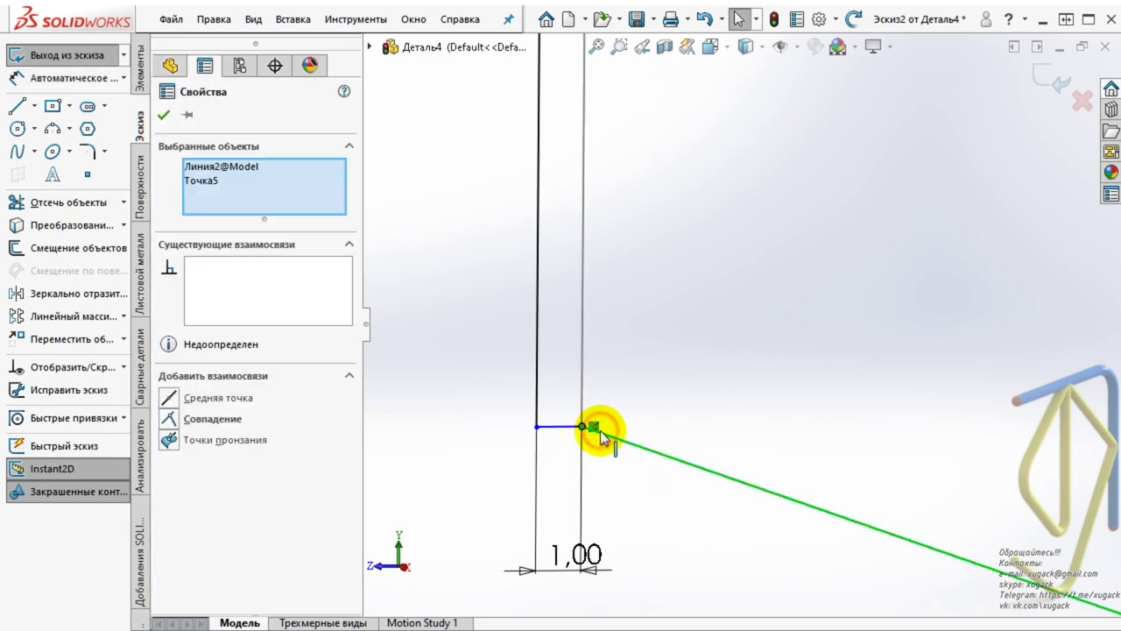
pyautogui.click(701, 355)
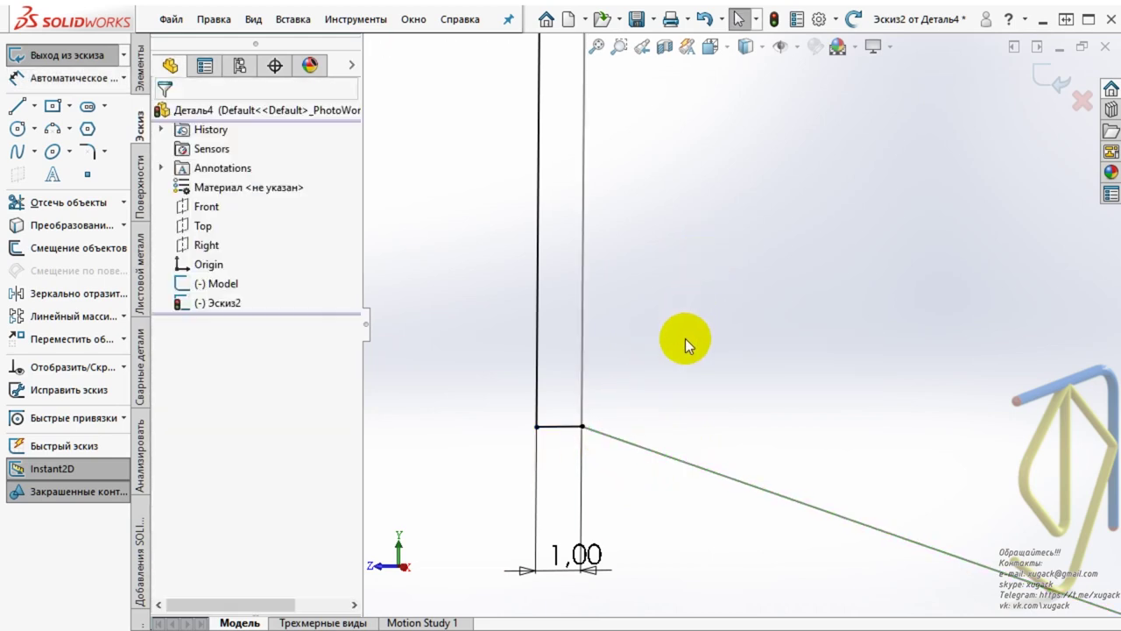
pyautogui.click(645, 299)
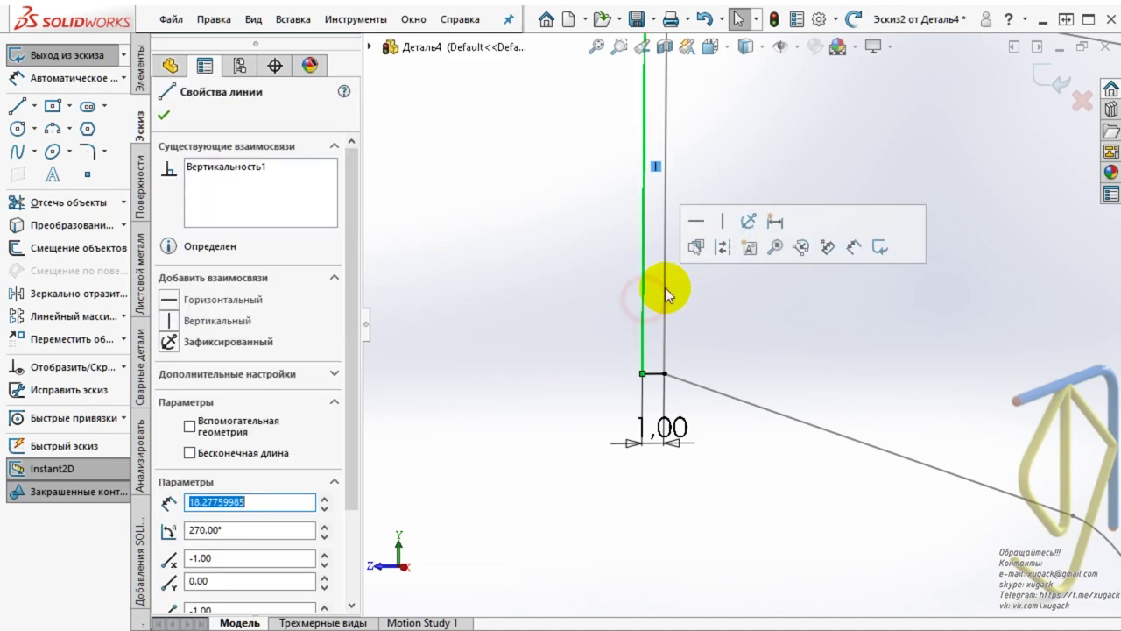
pyautogui.click(724, 248)
pyautogui.scroll(3, 771, 394)
pyautogui.scroll(-2, 774, 228)
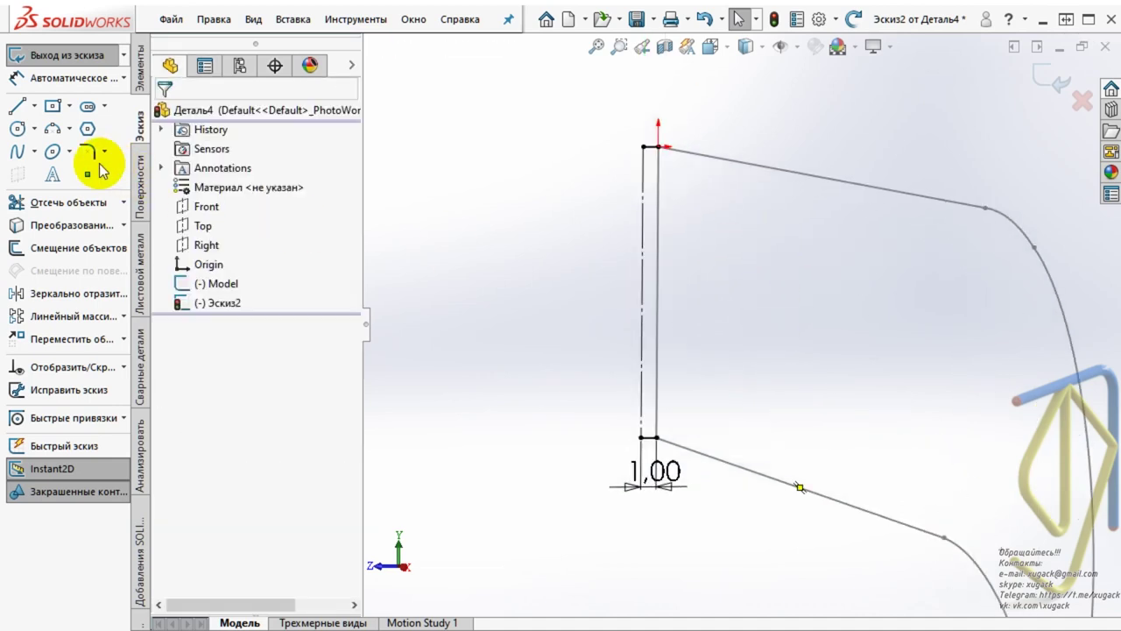
# - Draw an ellipse centred on the centerline's midpoint and trim away its right half
pyautogui.click(53, 151)
pyautogui.scroll(1, 683, 315)
pyautogui.scroll(-1, 676, 328)
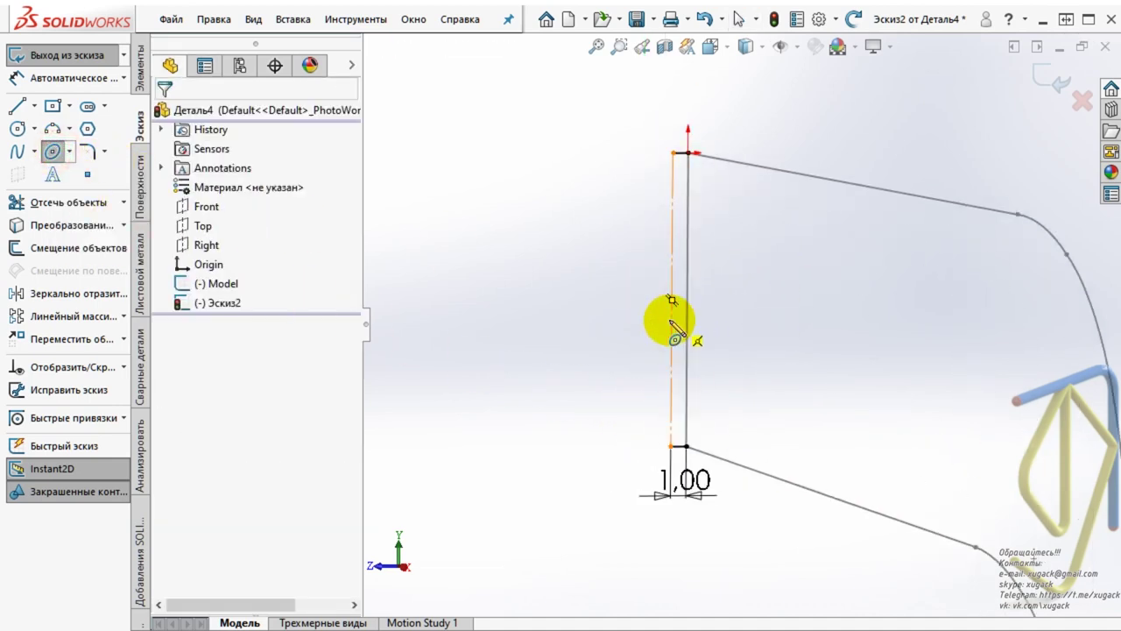
pyautogui.click(671, 301)
pyautogui.click(671, 152)
pyautogui.click(624, 250)
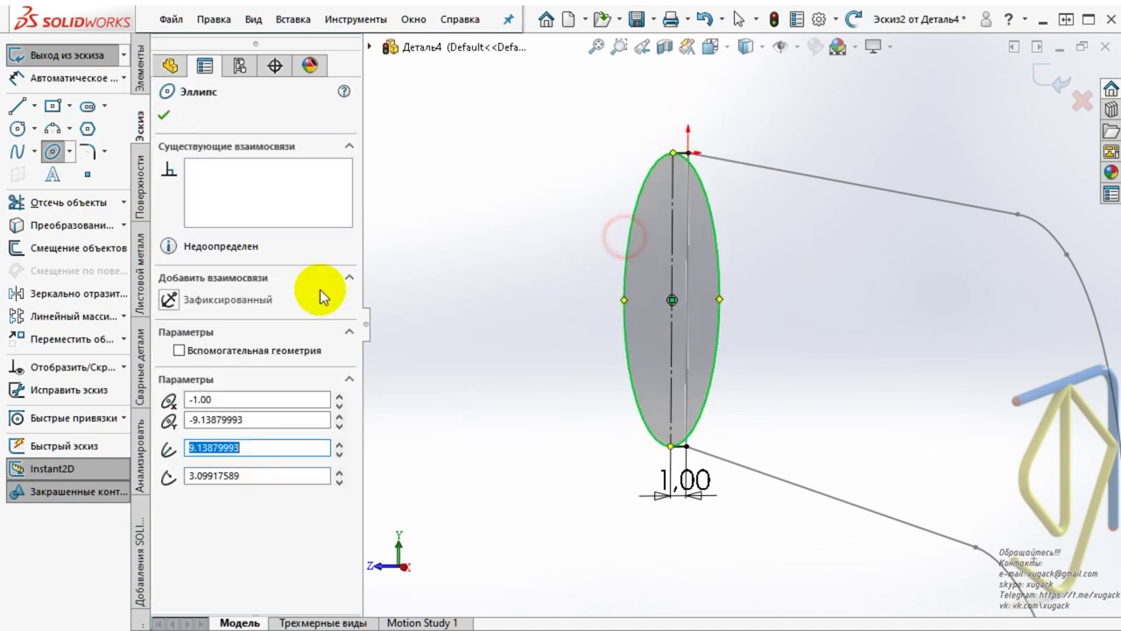
pyautogui.click(50, 203)
pyautogui.moveTo(768, 405); pyautogui.dragTo(709, 353)
pyautogui.press('Escape')
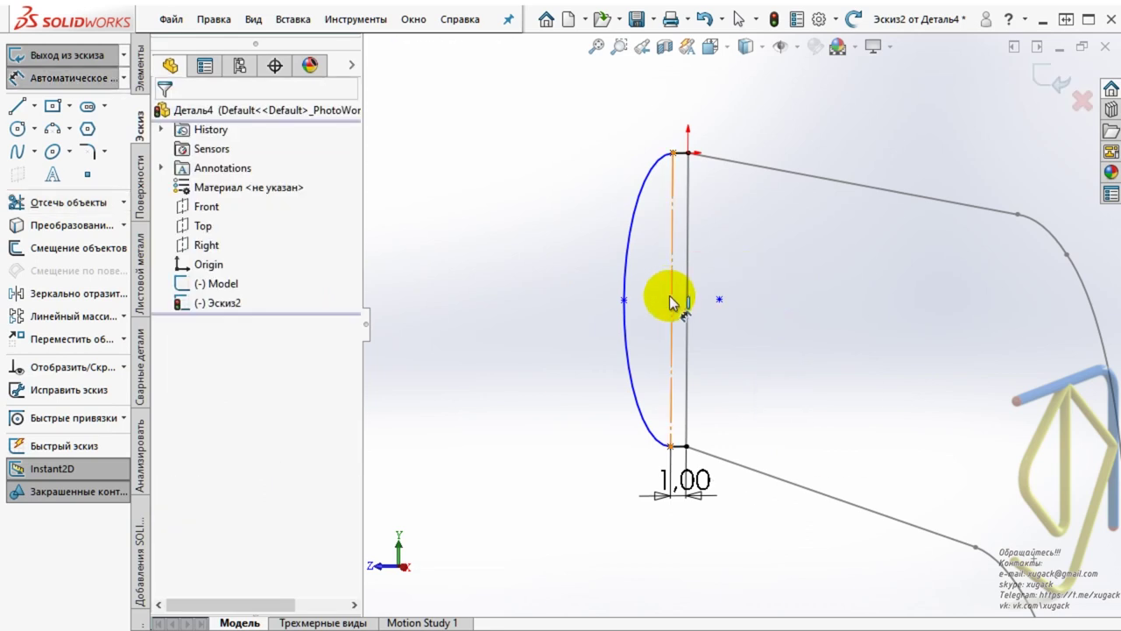
# - Dimension the arc depth to 5.00 mm and exit the sketch
pyautogui.click(625, 301)
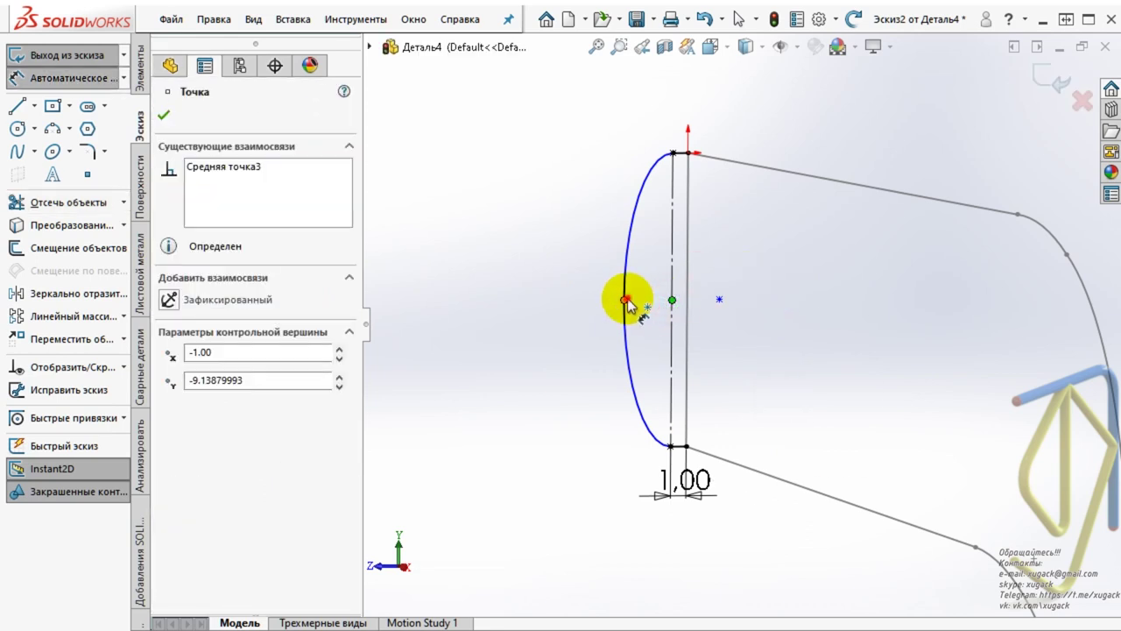
pyautogui.click(571, 315)
pyautogui.press('Return')
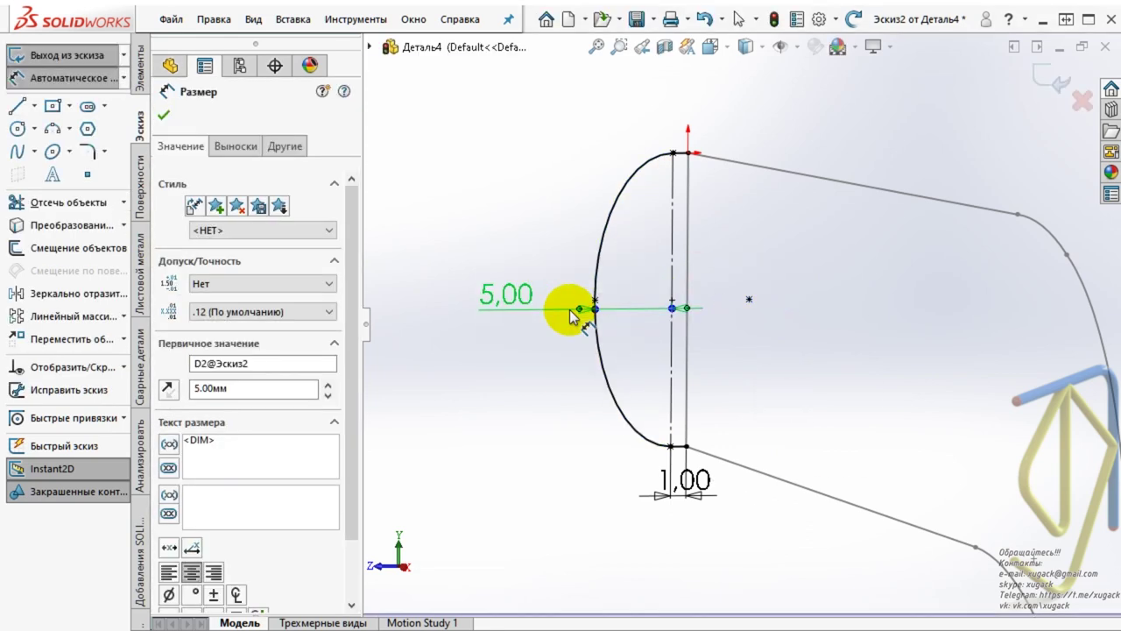
pyautogui.click(791, 343)
pyautogui.scroll(3, 766, 330)
pyautogui.moveTo(765, 330)
pyautogui.mouseDown(button='middle')
pyautogui.moveTo(839, 345)
pyautogui.moveTo(826, 345)
pyautogui.moveTo(871, 308)
pyautogui.mouseUp(button='middle')
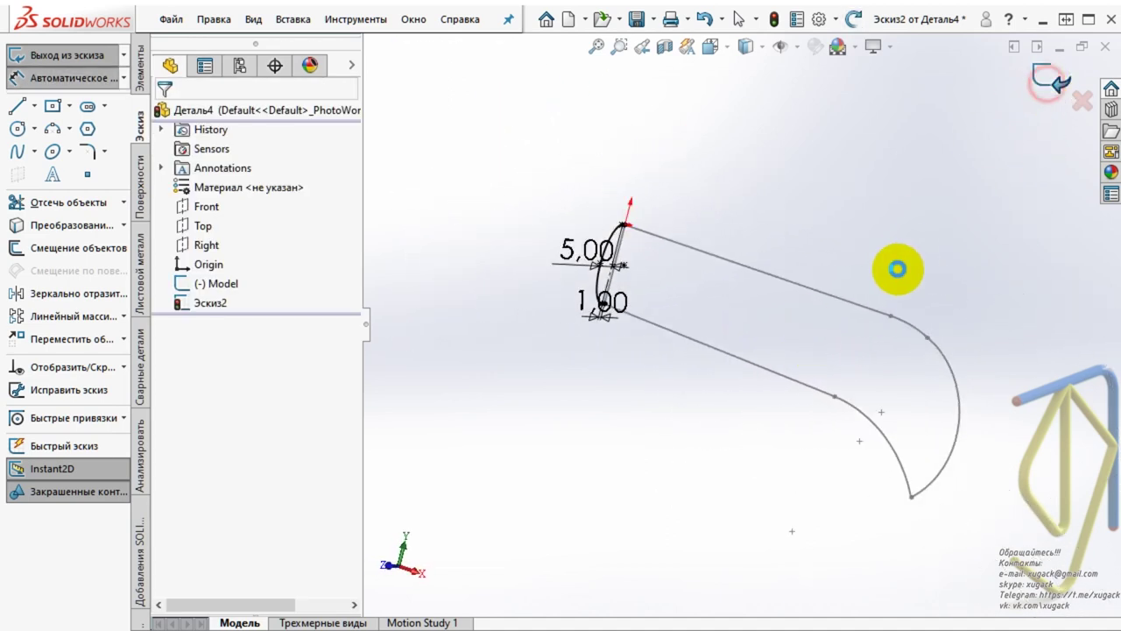
pyautogui.click(840, 237)
pyautogui.moveTo(751, 288)
pyautogui.mouseDown(button='middle')
pyautogui.moveTo(816, 250)
pyautogui.moveTo(794, 316)
pyautogui.moveTo(783, 305)
pyautogui.moveTo(791, 293)
pyautogui.mouseUp(button='middle')
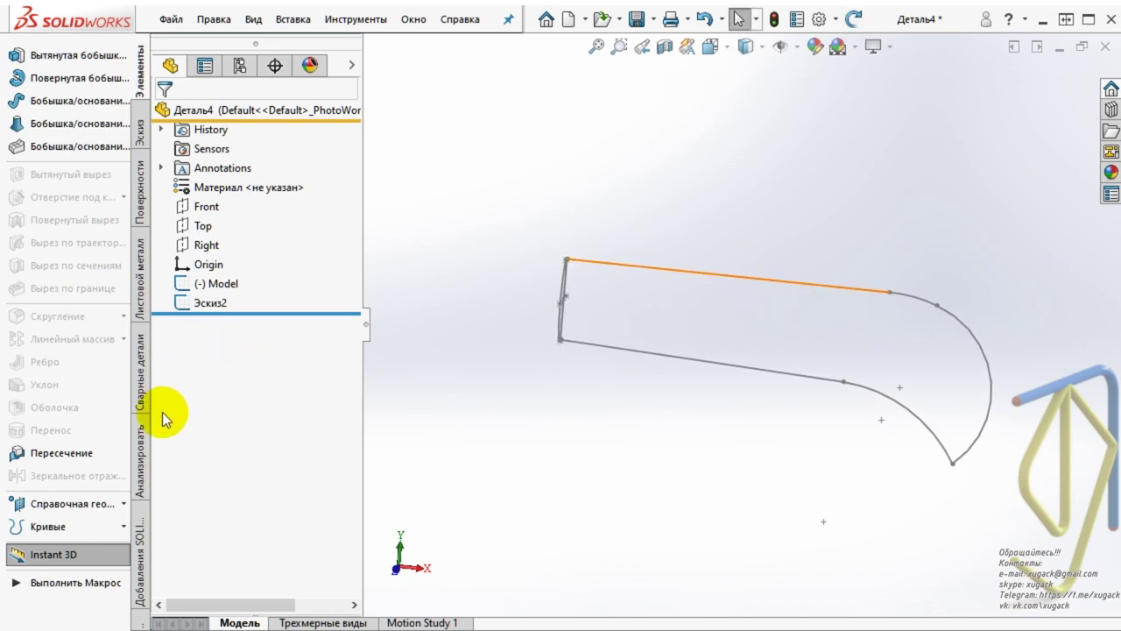
# - Create a reference plane from the Right plane and the arc endpoint
pyautogui.click(88, 504)
pyautogui.click(176, 503)
pyautogui.moveTo(535, 353); pyautogui.dragTo(526, 298, button='middle')
pyautogui.click(369, 46)
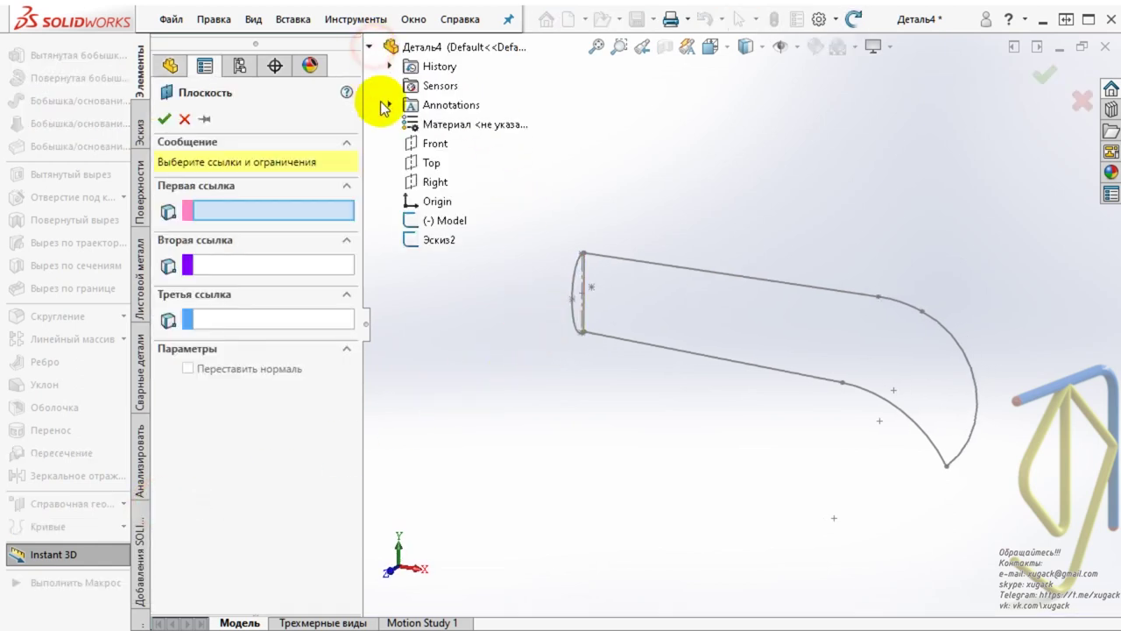
pyautogui.click(433, 182)
pyautogui.moveTo(511, 244)
pyautogui.mouseDown(button='middle')
pyautogui.moveTo(638, 330)
pyautogui.moveTo(763, 321)
pyautogui.mouseUp(button='middle')
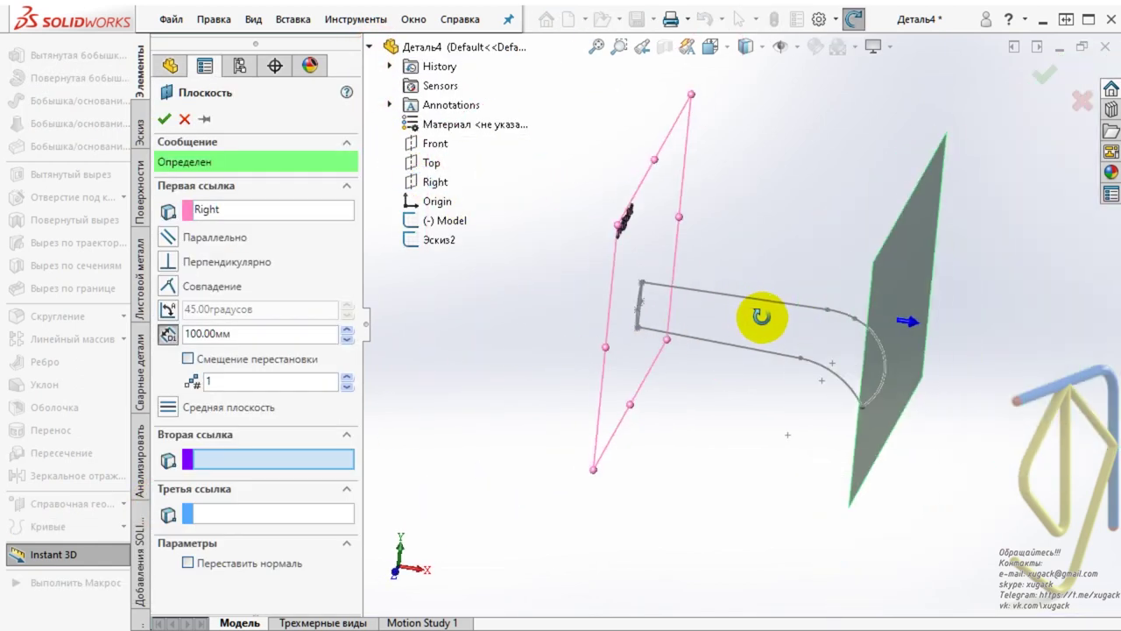
pyautogui.click(856, 321)
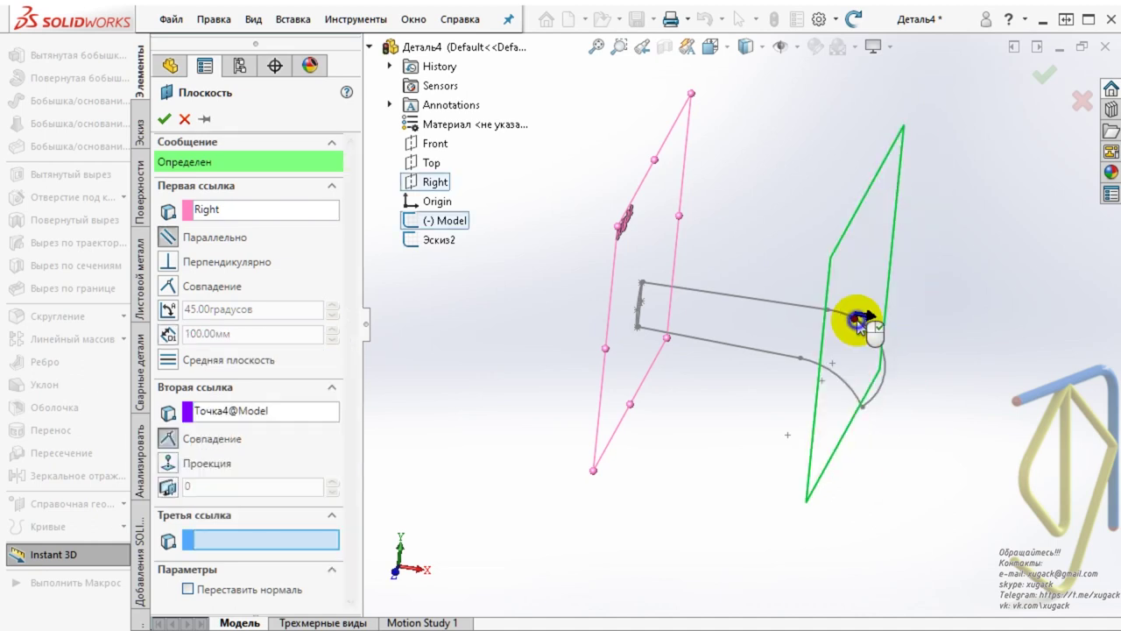
pyautogui.press('Return')
pyautogui.moveTo(911, 467)
pyautogui.mouseDown(button='middle')
pyautogui.moveTo(881, 363)
pyautogui.moveTo(808, 400)
pyautogui.moveTo(823, 467)
pyautogui.mouseUp(button='middle')
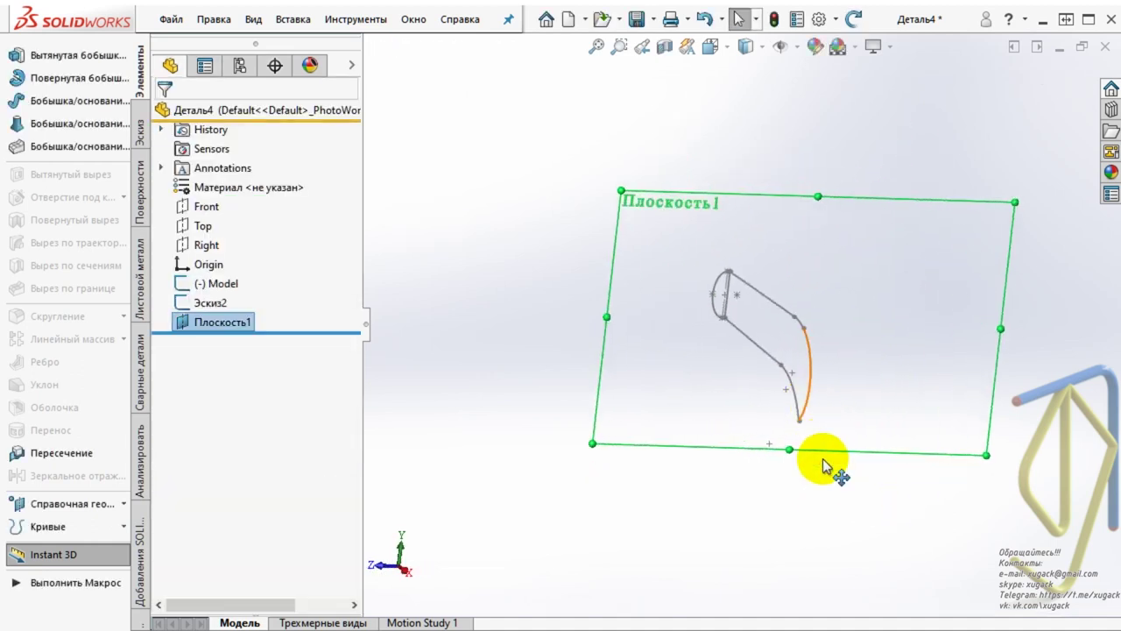
pyautogui.click(844, 517)
pyautogui.moveTo(846, 512)
pyautogui.mouseDown(button='middle')
pyautogui.moveTo(914, 358)
pyautogui.moveTo(929, 412)
pyautogui.mouseUp(button='middle')
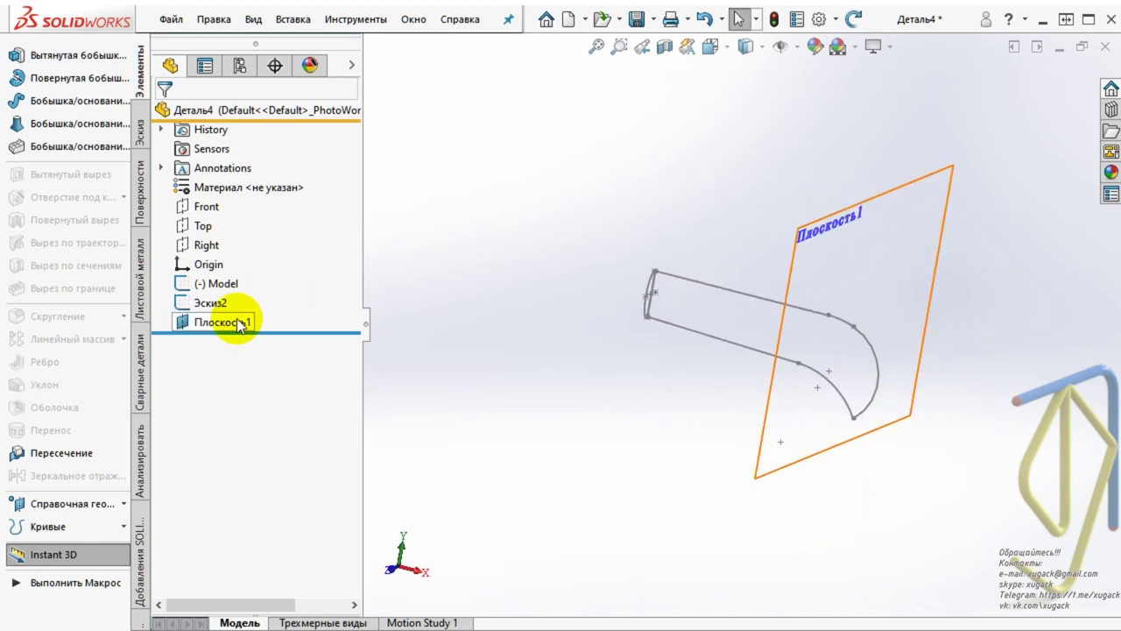
# - Edit Плоскость1's definition, removing the old references Точка4 and Точка6
pyautogui.click(240, 326)
pyautogui.click(243, 269)
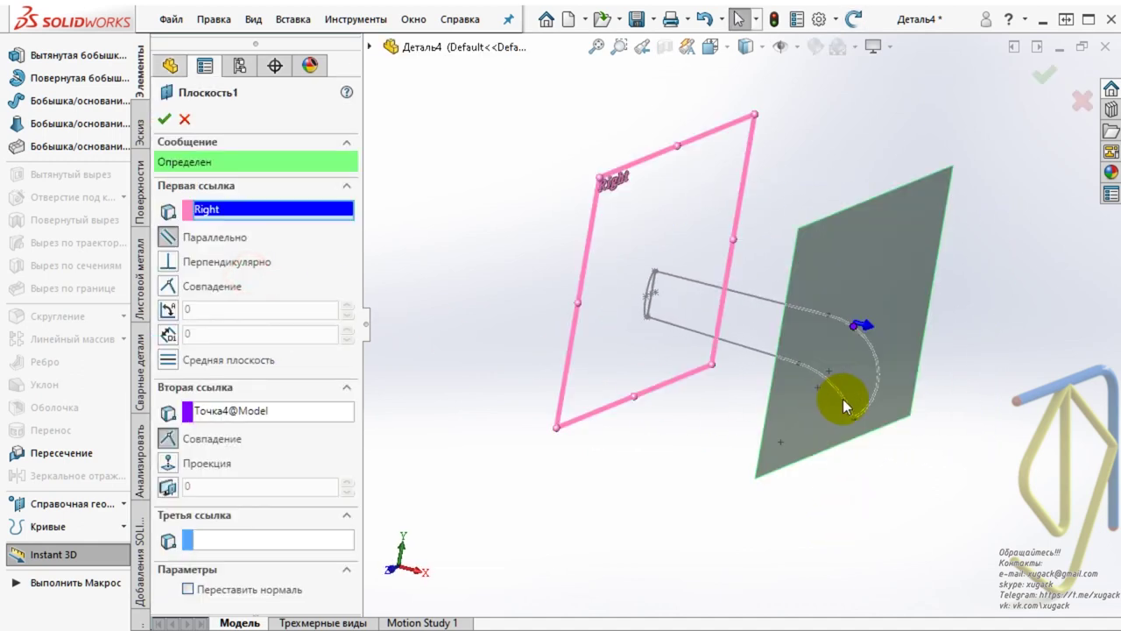
pyautogui.click(828, 316)
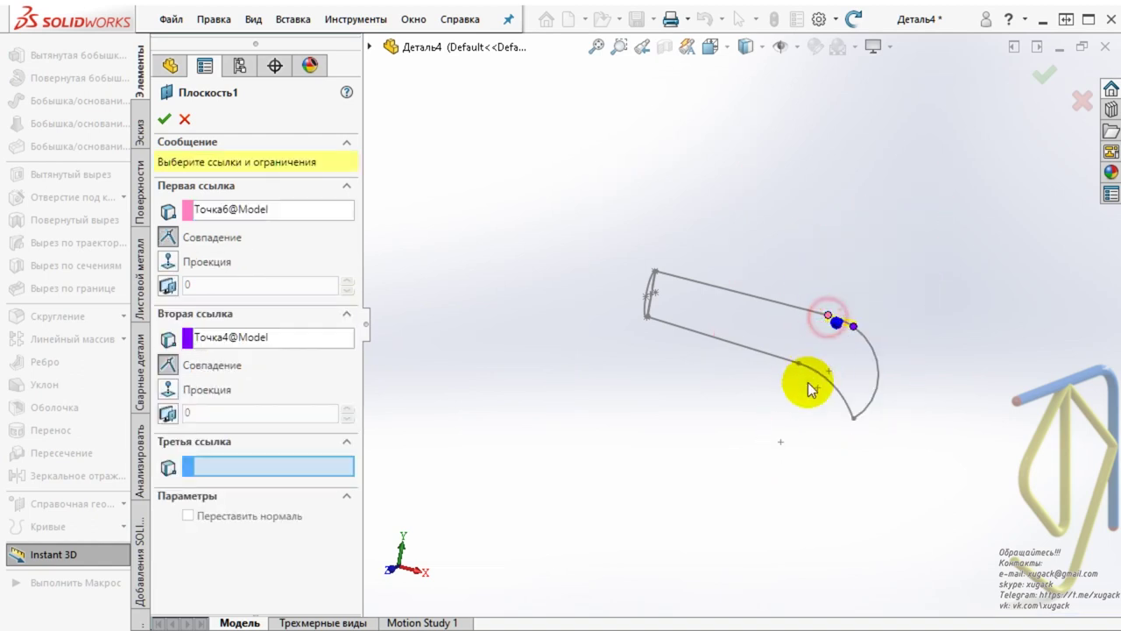
pyautogui.click(263, 346)
pyautogui.rightClick(263, 346)
pyautogui.click(307, 354)
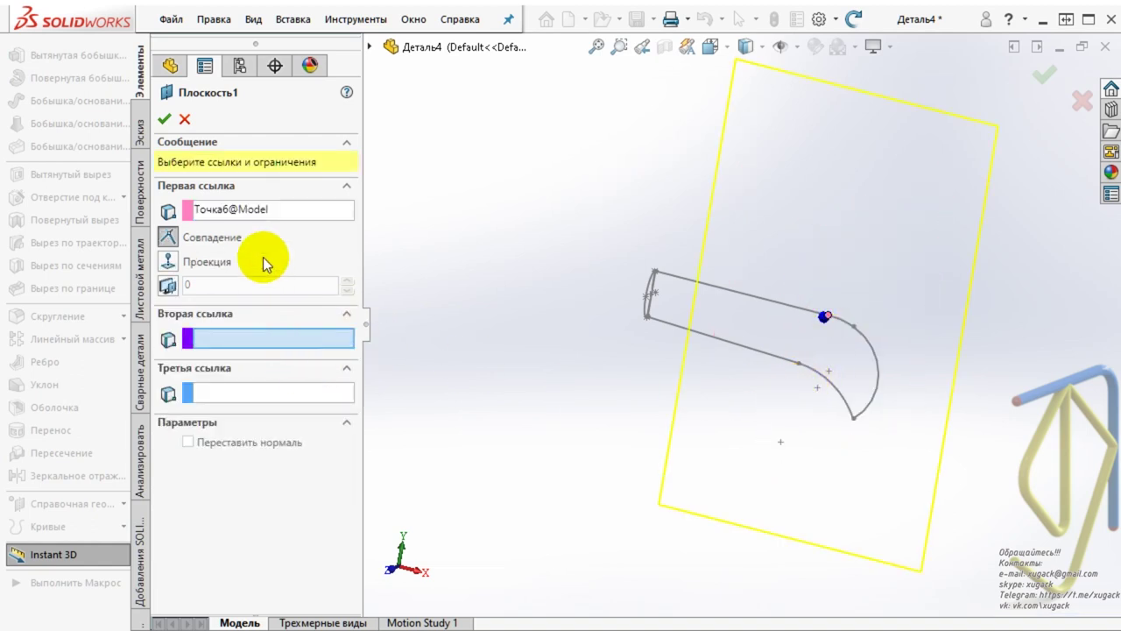
pyautogui.click(260, 219)
pyautogui.rightClick(266, 213)
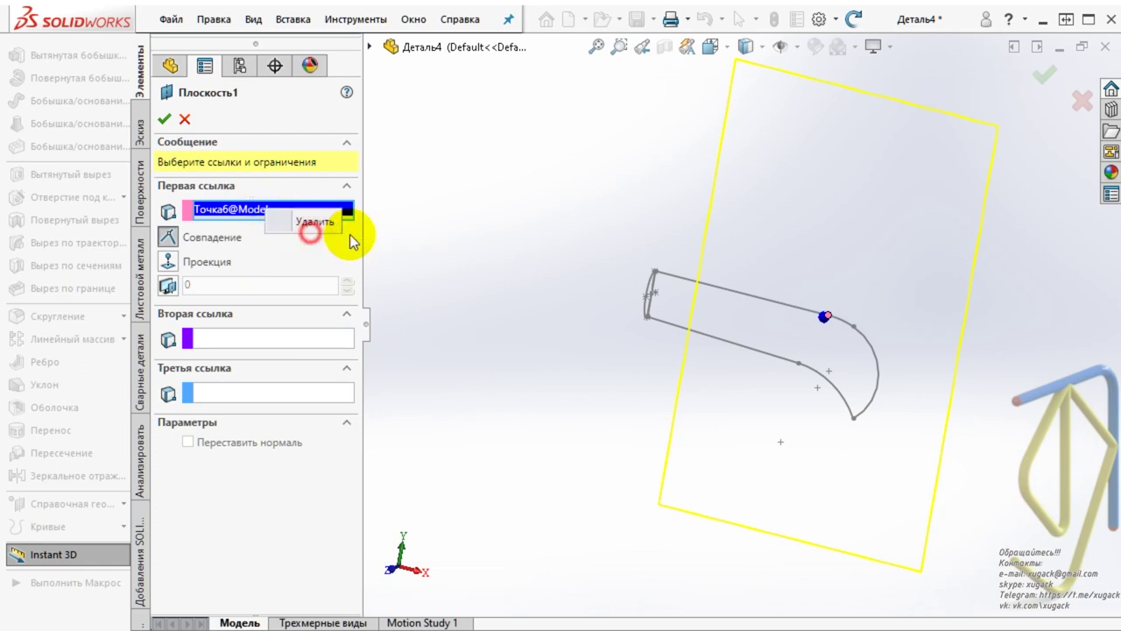
pyautogui.click(331, 219)
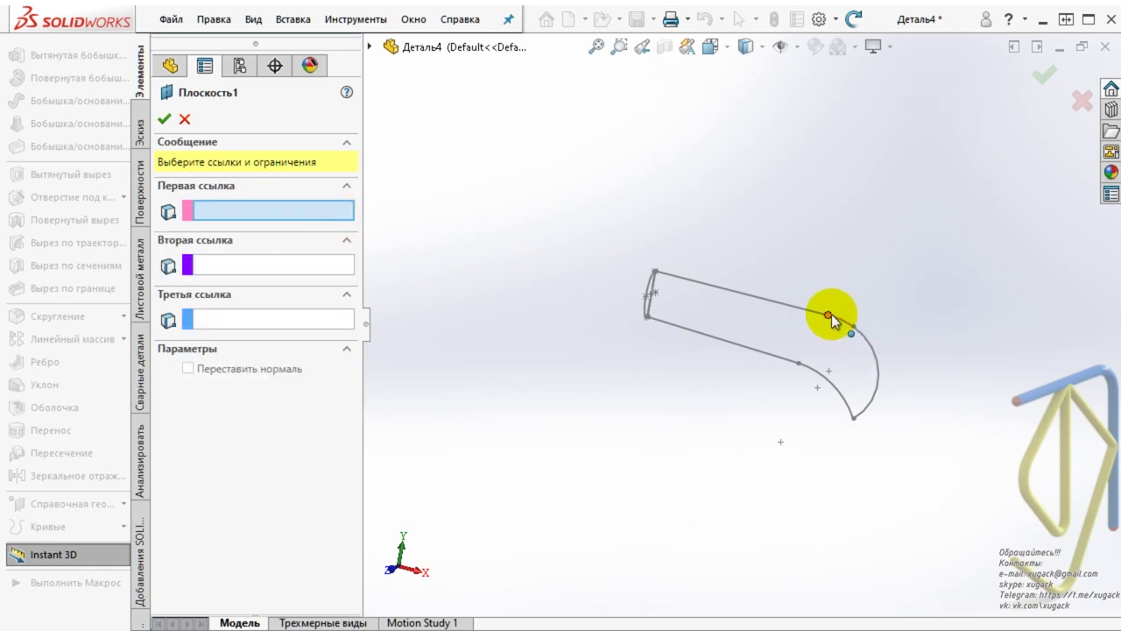
# - Define Плоскость1 through the edge-arc junction point parallel to Right, and sketch on it
pyautogui.click(828, 315)
pyautogui.click(367, 48)
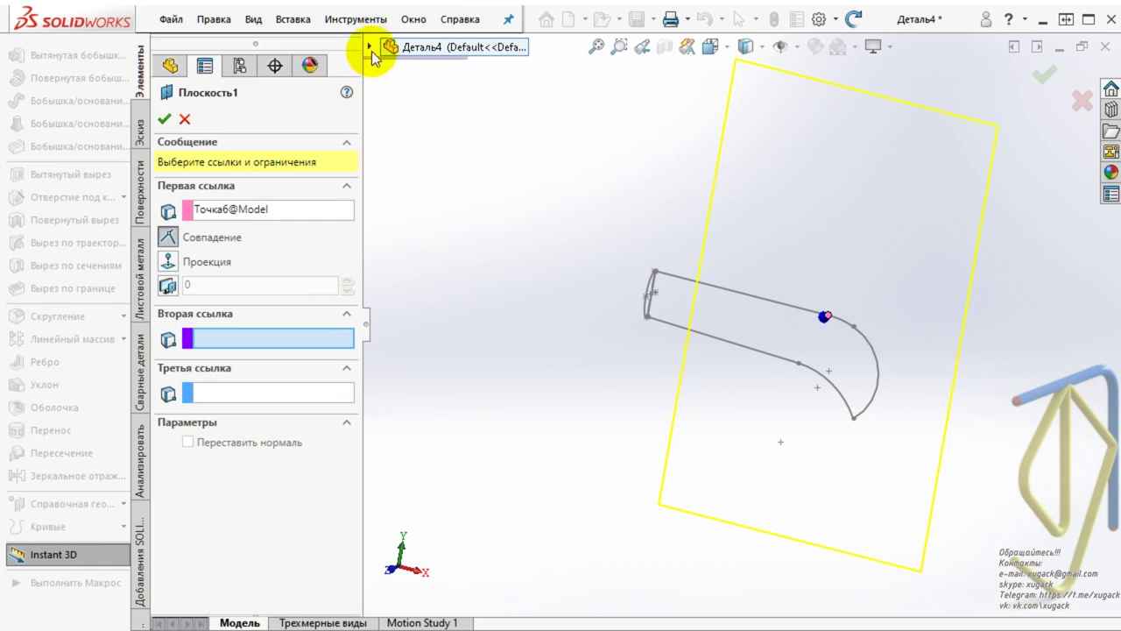
pyautogui.click(368, 46)
pyautogui.click(435, 183)
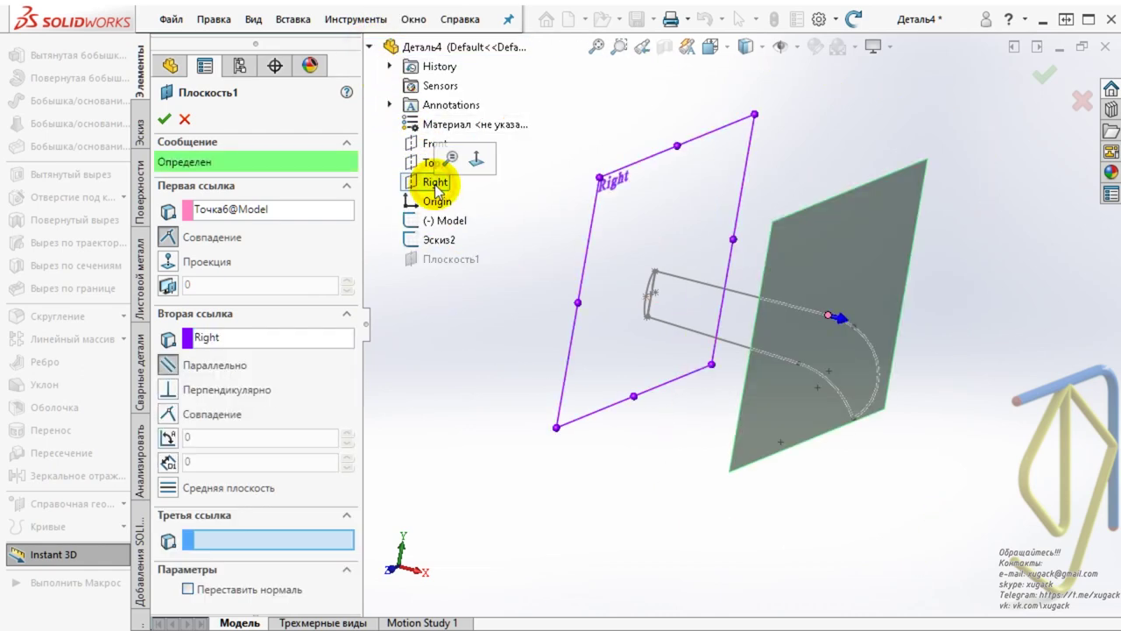
pyautogui.click(164, 118)
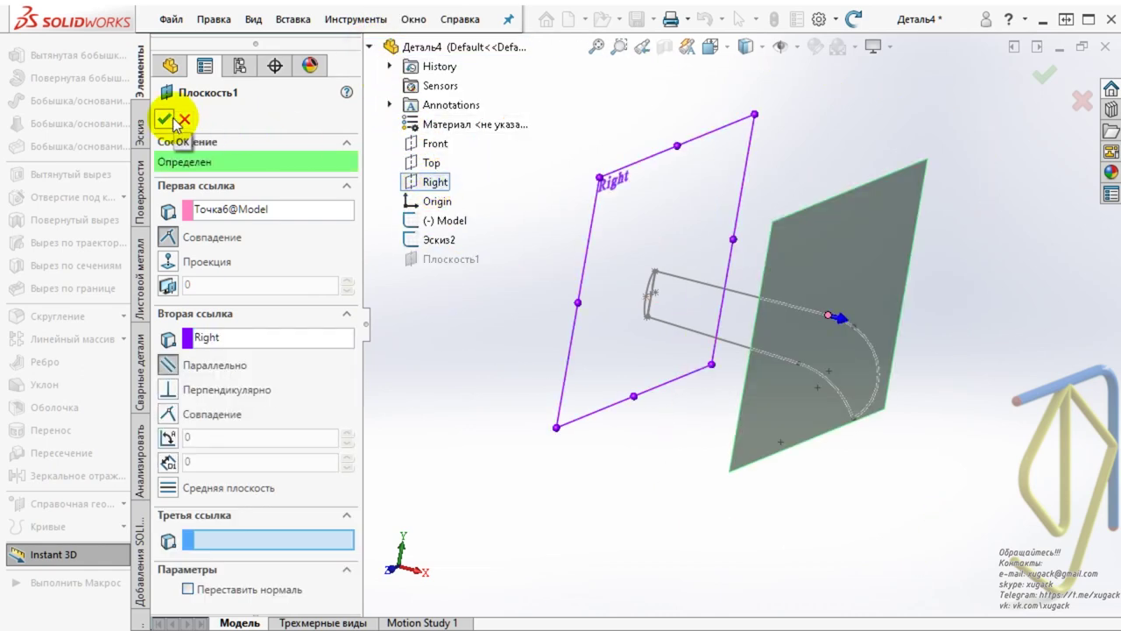
pyautogui.click(814, 436)
pyautogui.click(888, 380)
pyautogui.click(753, 20)
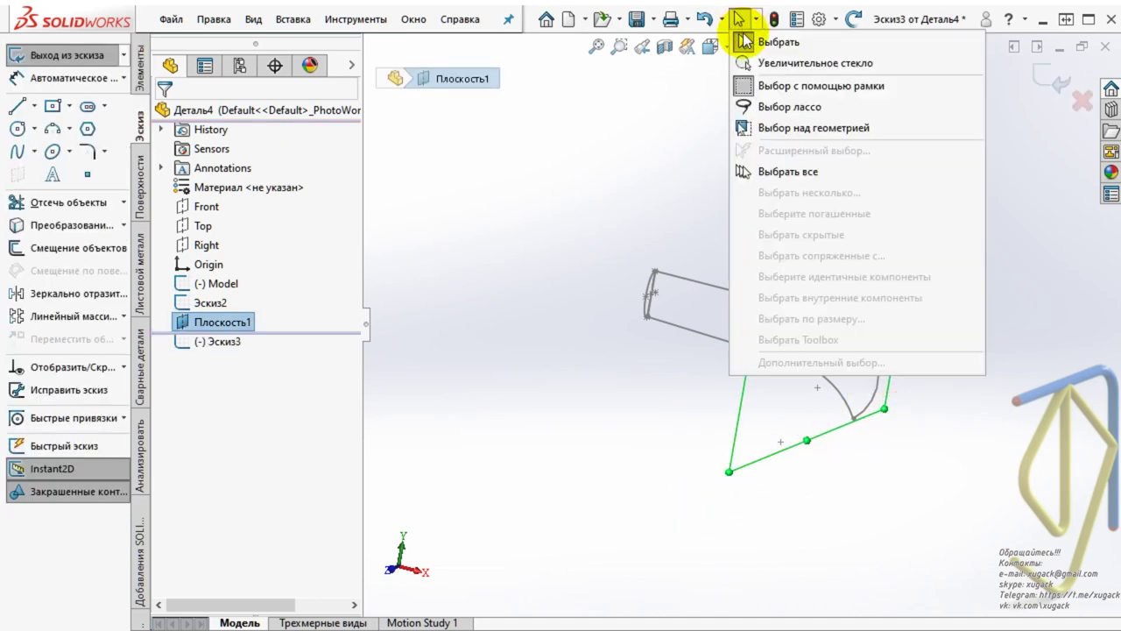
# - Draw a short segment and a long line down from the top edge's arc junction
pyautogui.click(544, 246)
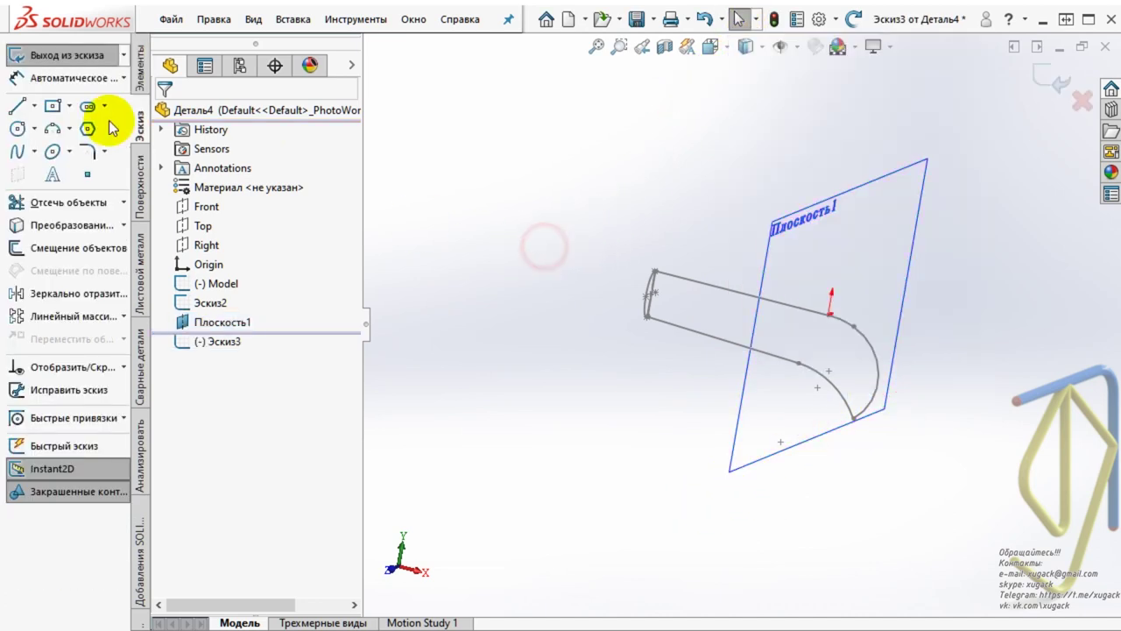
pyautogui.click(15, 106)
pyautogui.moveTo(575, 370); pyautogui.dragTo(813, 376, button='middle')
pyautogui.scroll(-3, 783, 250)
pyautogui.scroll(-3, 783, 251)
pyautogui.scroll(-2, 743, 261)
pyautogui.moveTo(734, 248); pyautogui.dragTo(691, 264)
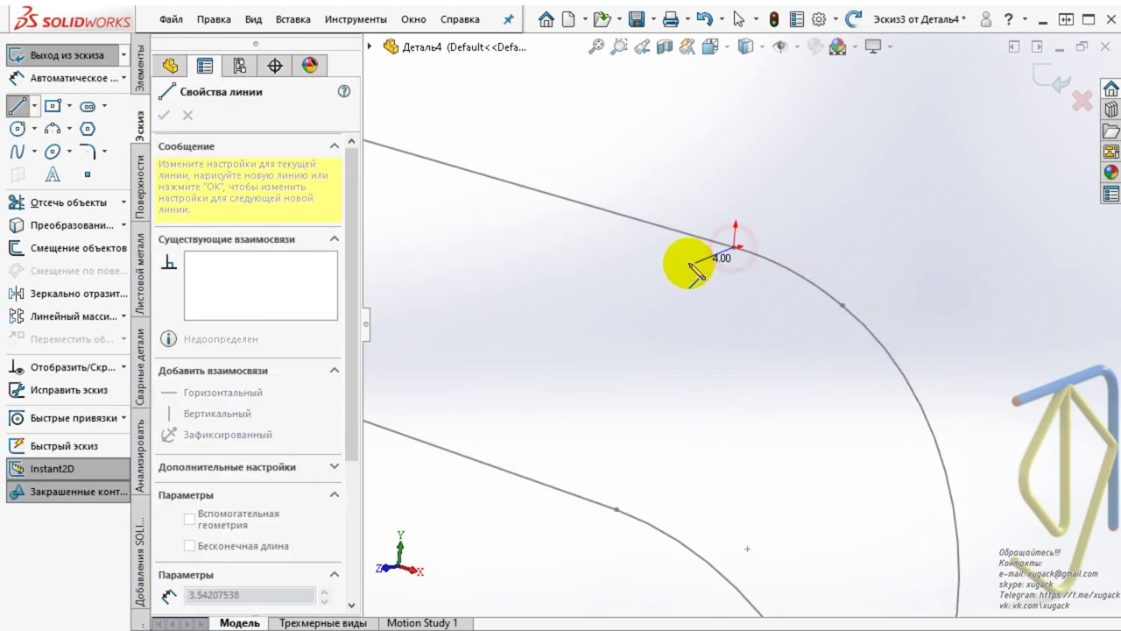
pyautogui.click(686, 255)
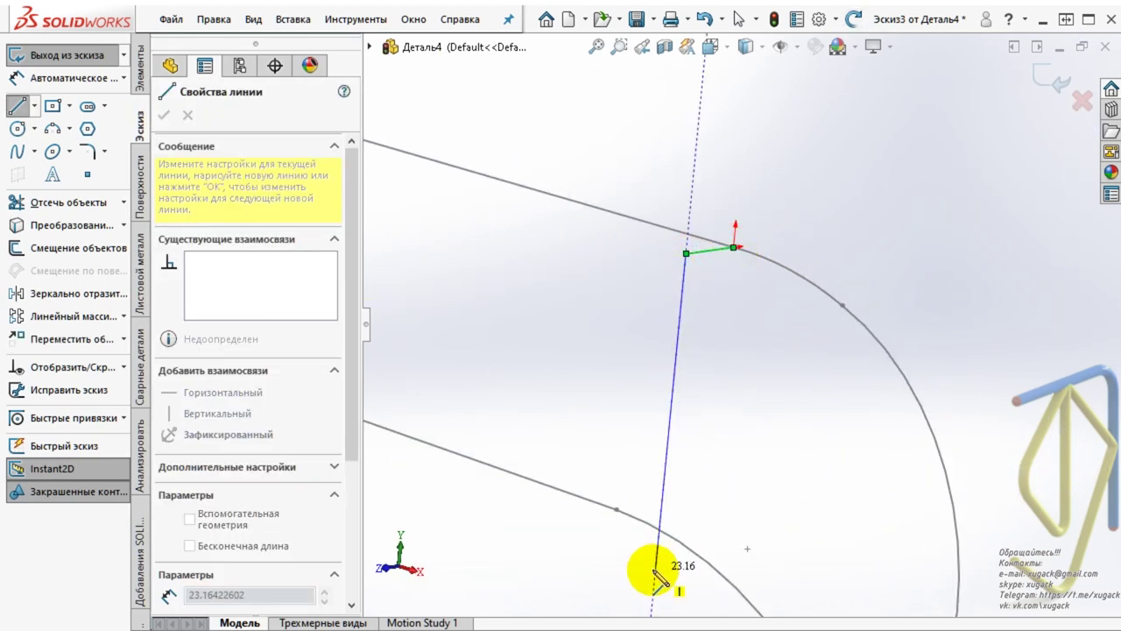
pyautogui.click(680, 566)
pyautogui.press('Escape')
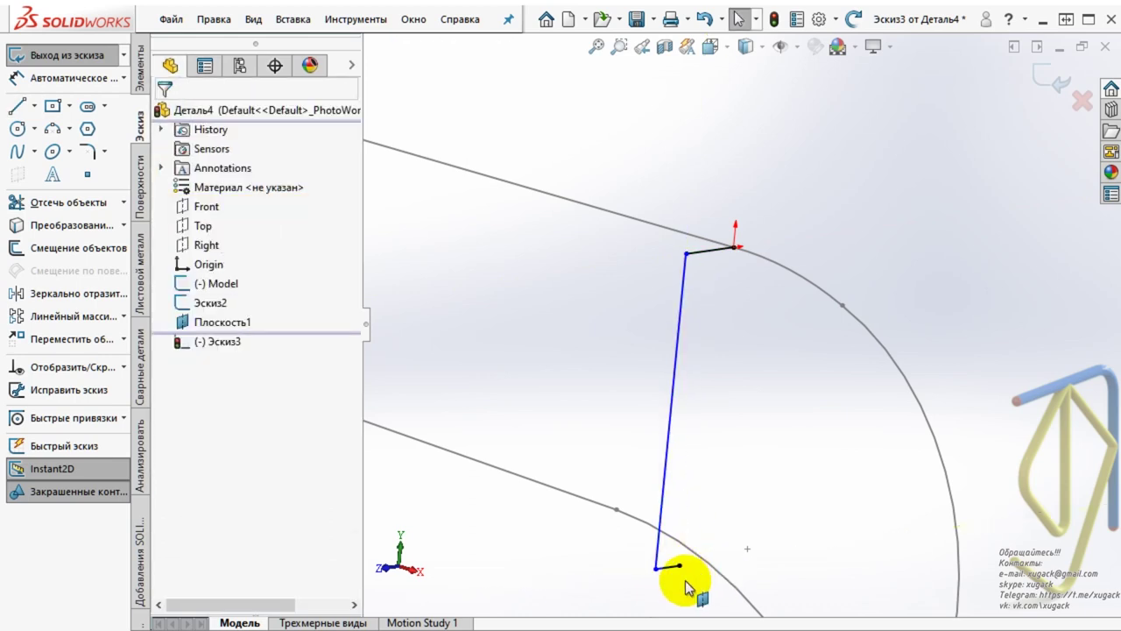
# - Pierce the long line's lower endpoint onto the lower curve
pyautogui.click(679, 566)
pyautogui.keyDown('ctrl'); pyautogui.click(717, 568); pyautogui.keyUp('ctrl')
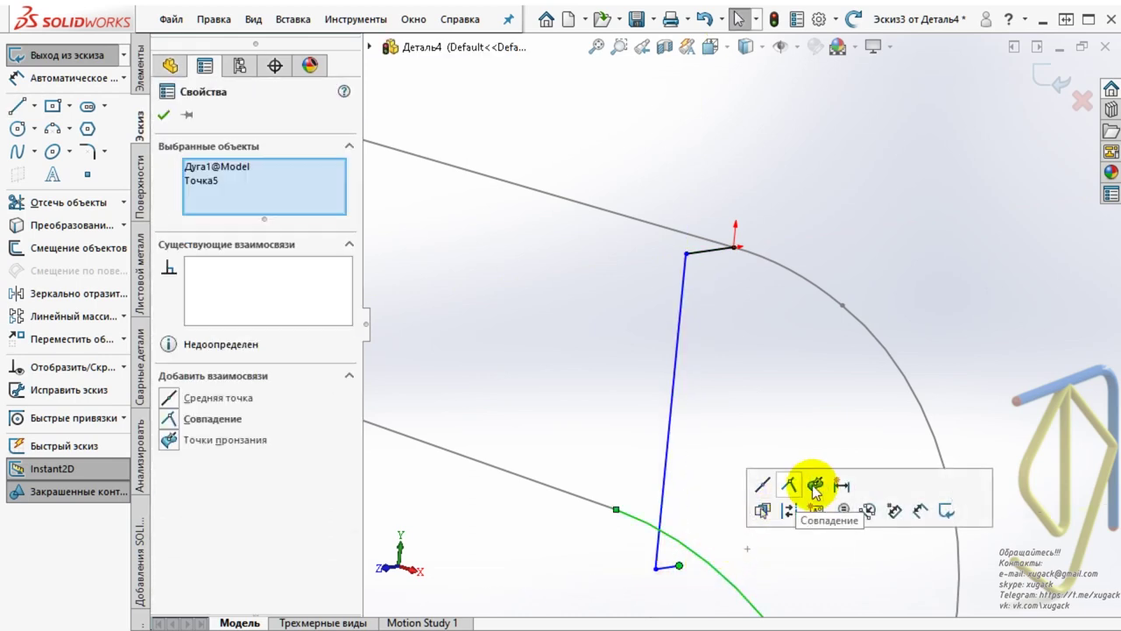
pyautogui.click(815, 484)
pyautogui.click(769, 351)
pyautogui.scroll(3, 749, 456)
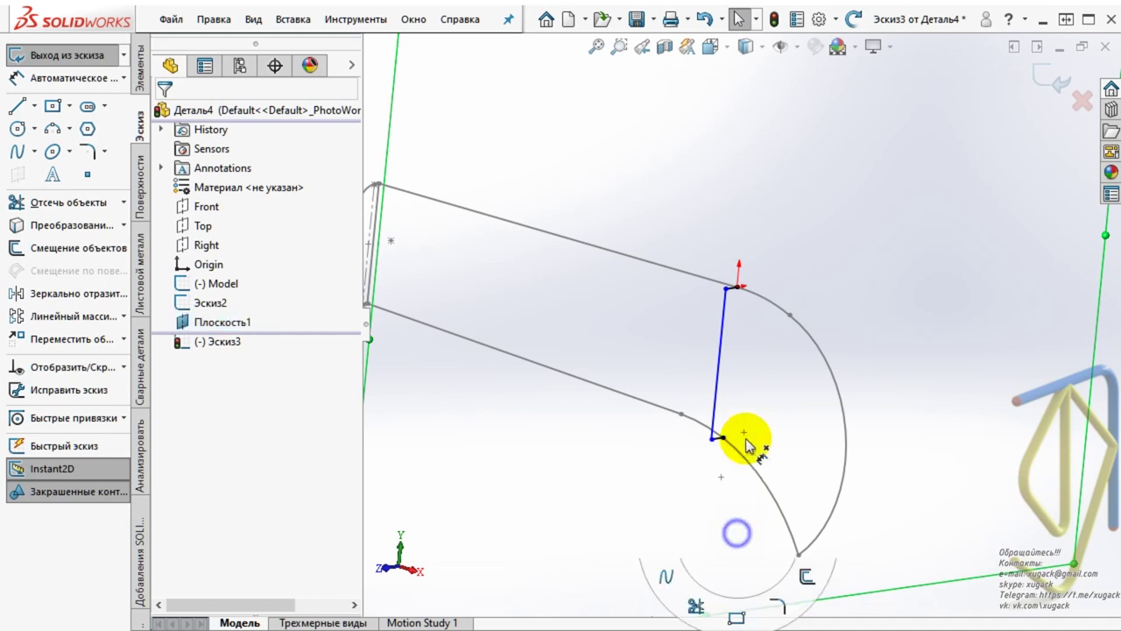
pyautogui.scroll(-2, 735, 442)
# - Dimension the short segment to 1.00 and make the long line construction geometry
pyautogui.click(698, 419)
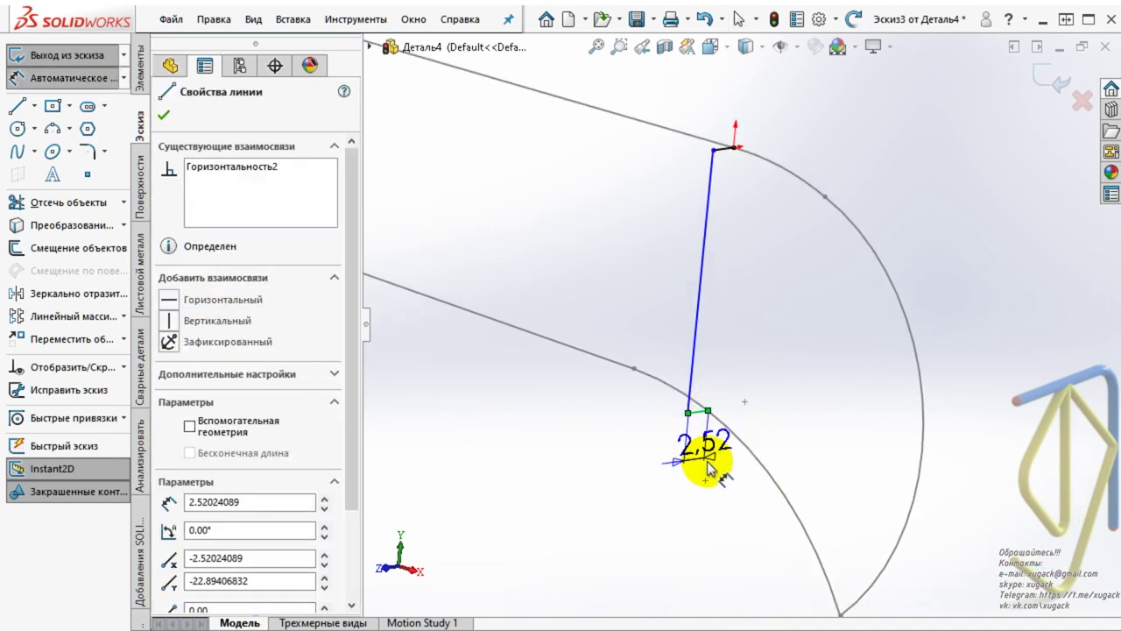
pyautogui.click(709, 470)
pyautogui.write('1')
pyautogui.press('Return')
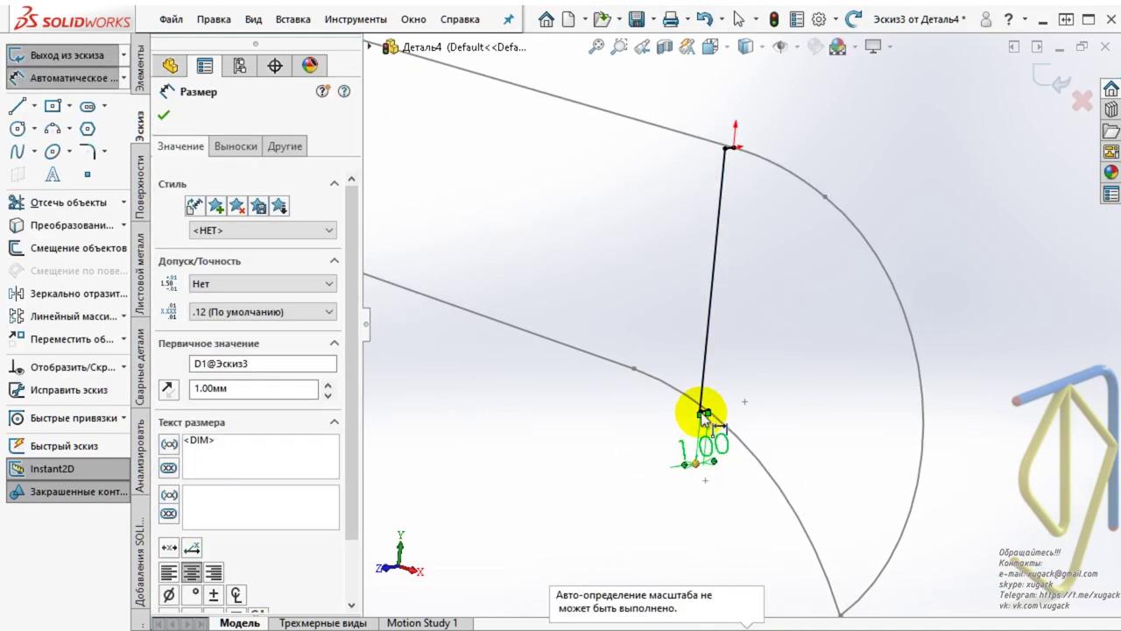
pyautogui.press('Escape')
pyautogui.click(708, 341)
pyautogui.click(785, 296)
pyautogui.click(800, 372)
pyautogui.click(54, 153)
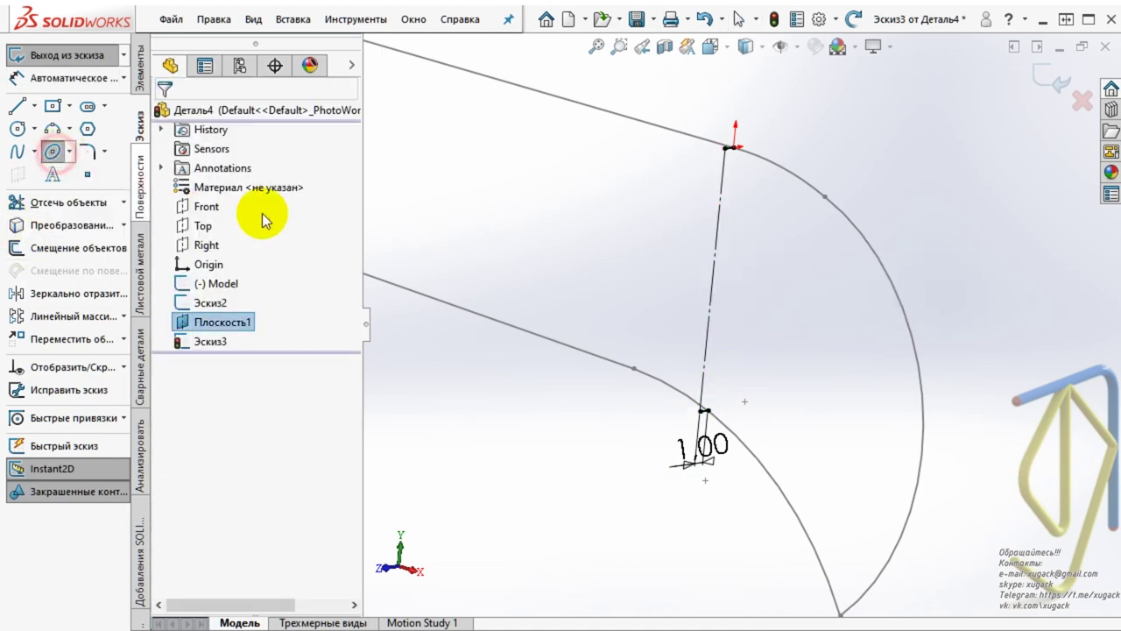
# - Draw an ellipse centred on the centerline's midpoint and trim off its right half
pyautogui.click(712, 279)
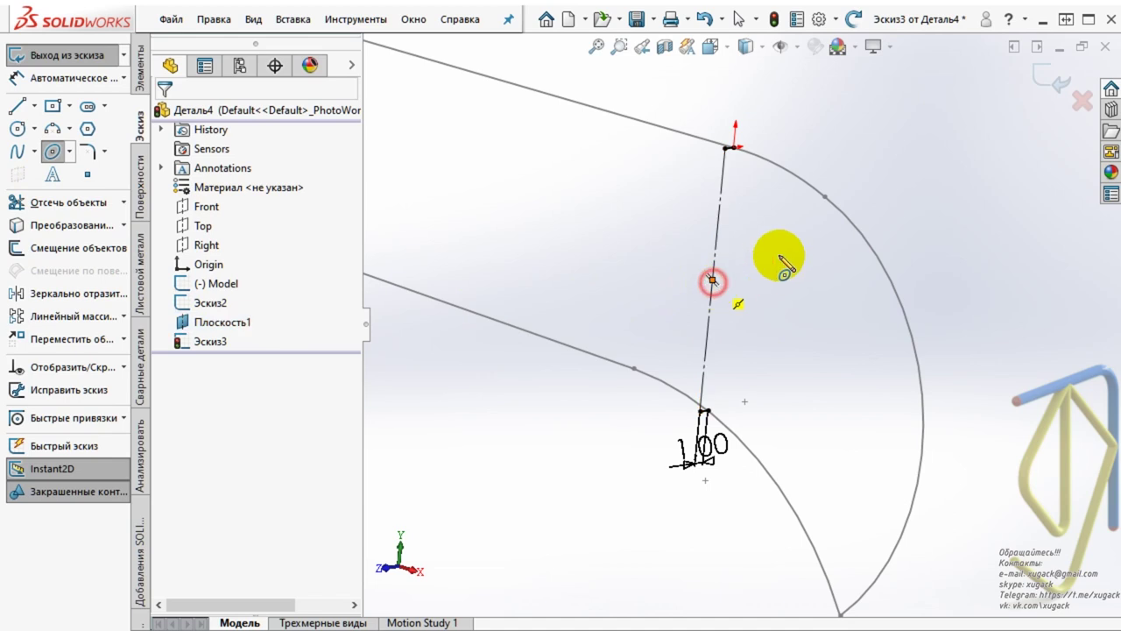
pyautogui.click(724, 149)
pyautogui.click(663, 219)
pyautogui.press('Escape')
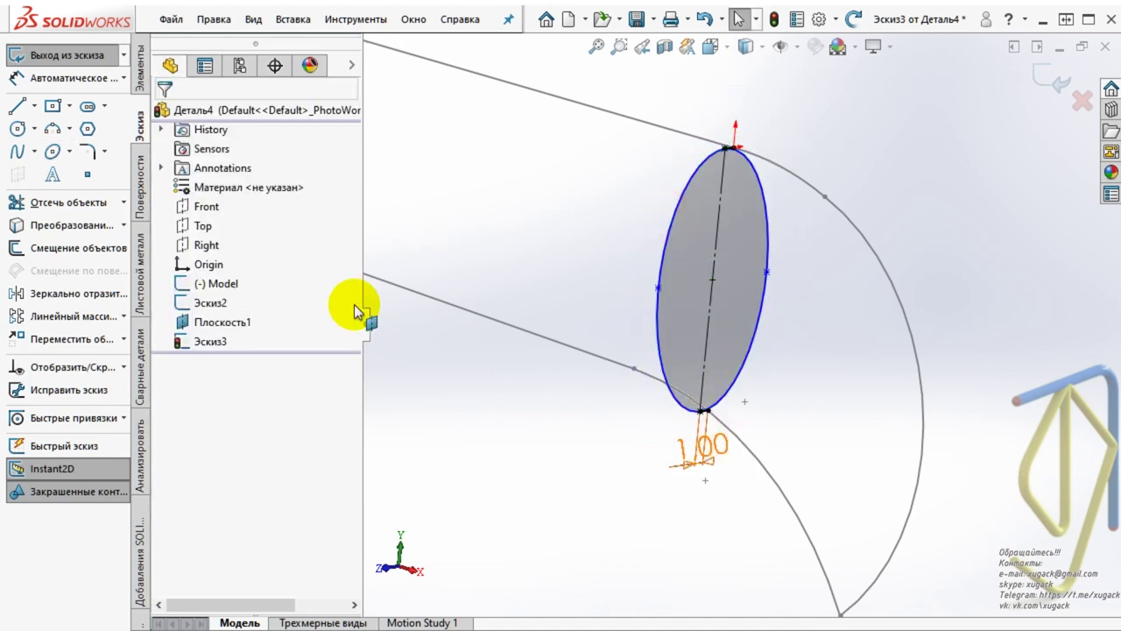
pyautogui.click(53, 202)
pyautogui.moveTo(811, 386); pyautogui.dragTo(736, 318)
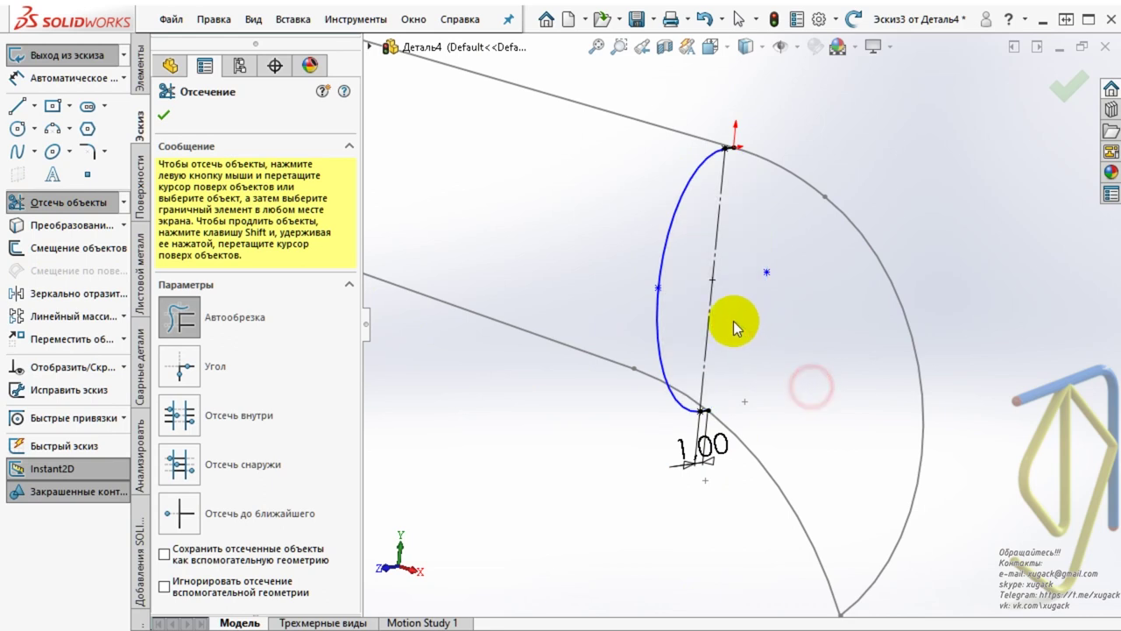
pyautogui.scroll(2, 722, 412)
pyautogui.press('Escape')
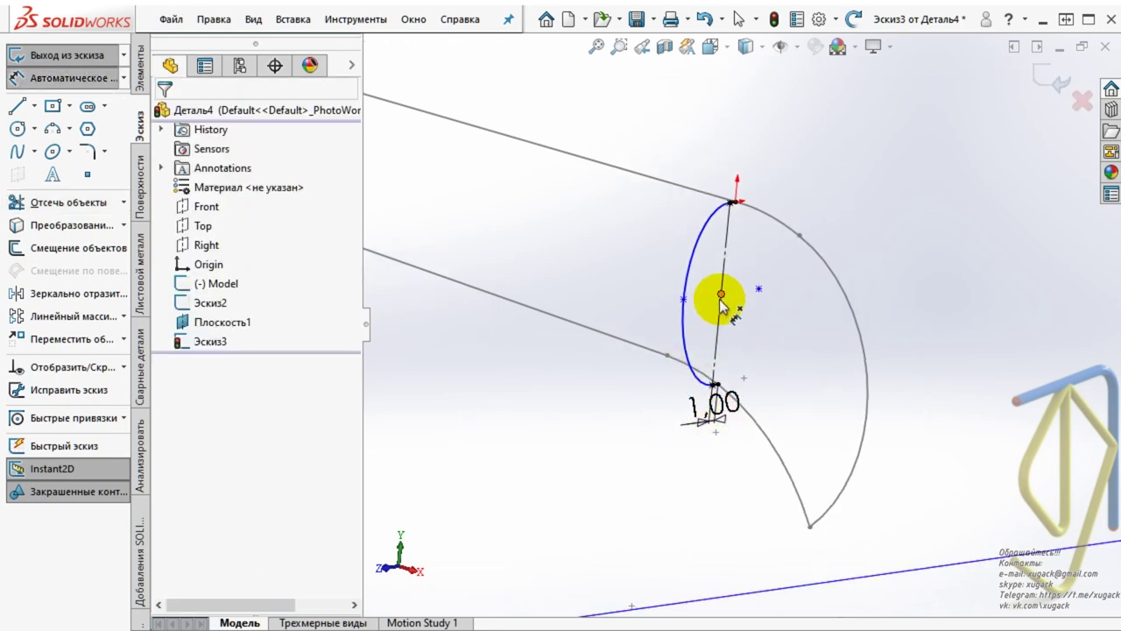
# - Dimension the ellipse's half-width from 6.79 to 5 mm and exit the sketch
pyautogui.click(712, 298)
pyautogui.click(684, 298)
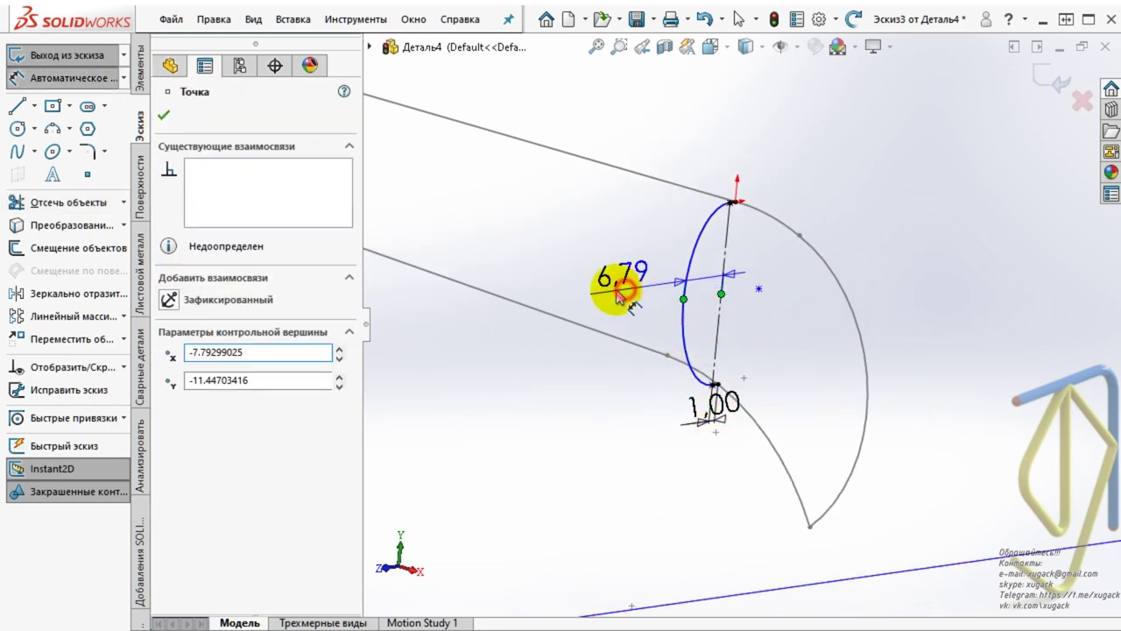
pyautogui.click(619, 293)
pyautogui.write('5')
pyautogui.press('Return')
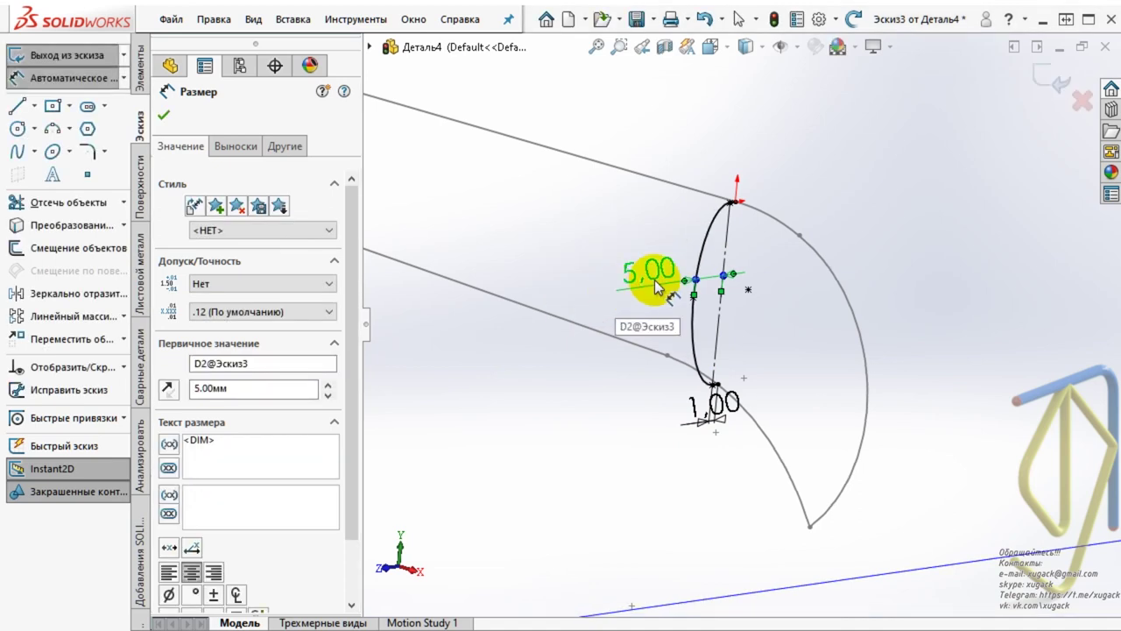
pyautogui.scroll(3, 701, 454)
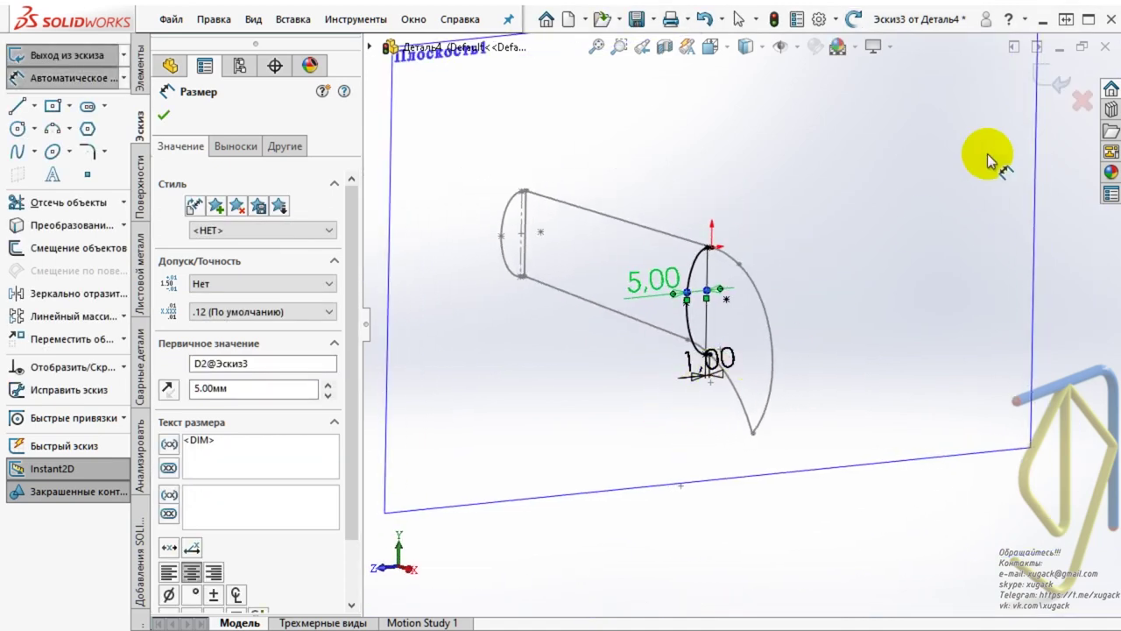
pyautogui.click(1054, 85)
pyautogui.click(868, 380)
pyautogui.moveTo(789, 413)
pyautogui.mouseDown(button='middle')
pyautogui.moveTo(828, 409)
pyautogui.moveTo(856, 425)
pyautogui.moveTo(814, 426)
pyautogui.moveTo(829, 521)
pyautogui.mouseUp(button='middle')
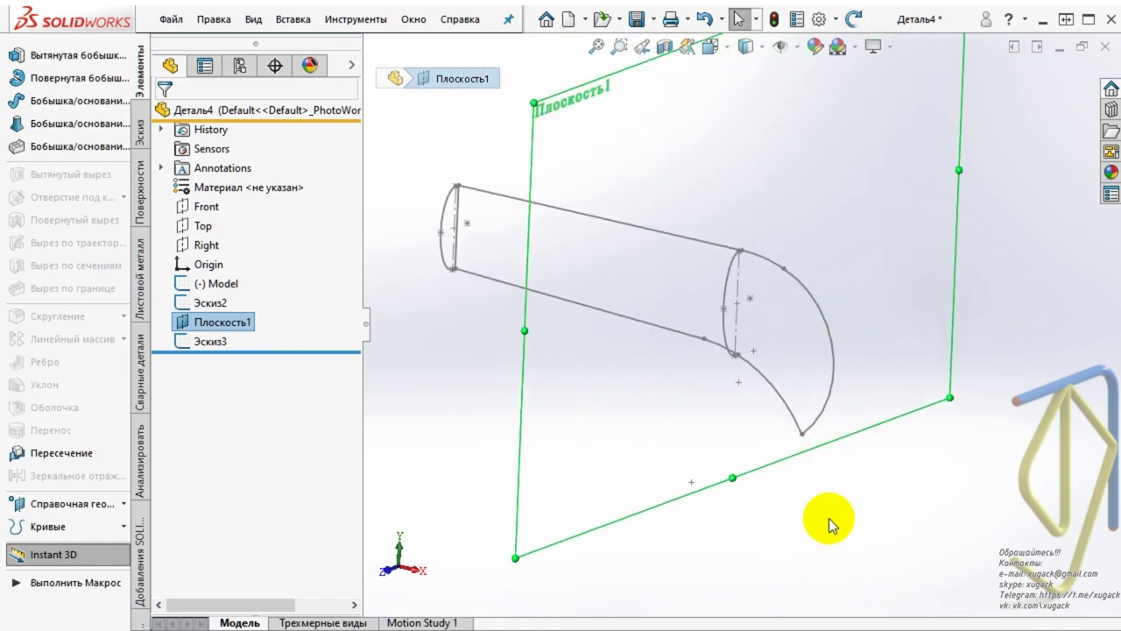
# - Create Плоскость2 offset 100 mm from the Right plane
pyautogui.click(814, 517)
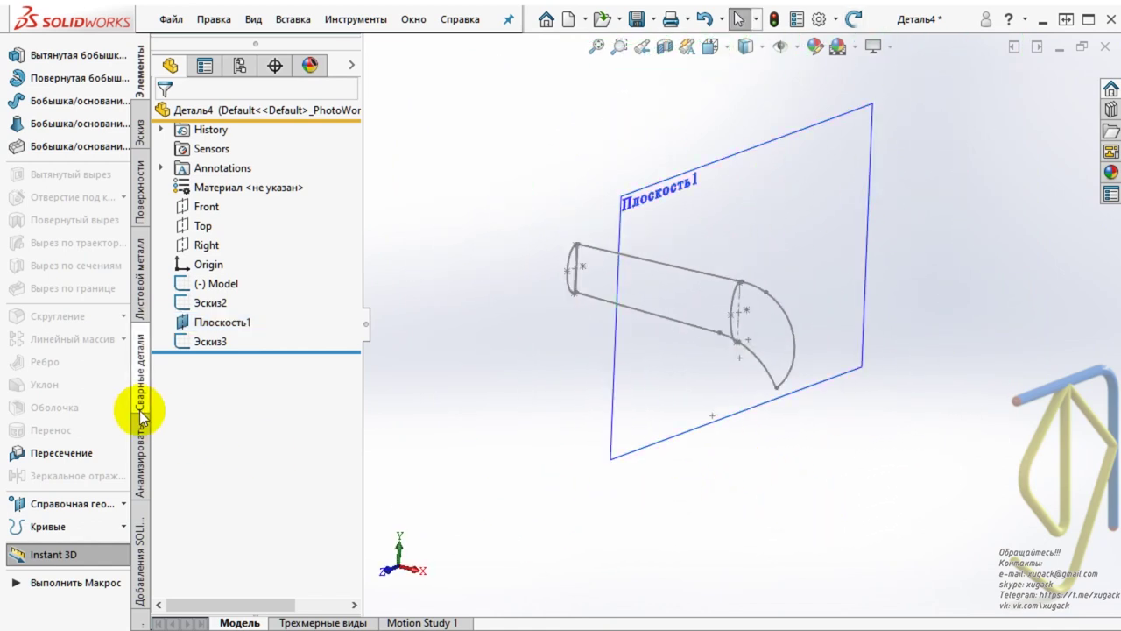
pyautogui.click(118, 503)
pyautogui.click(214, 505)
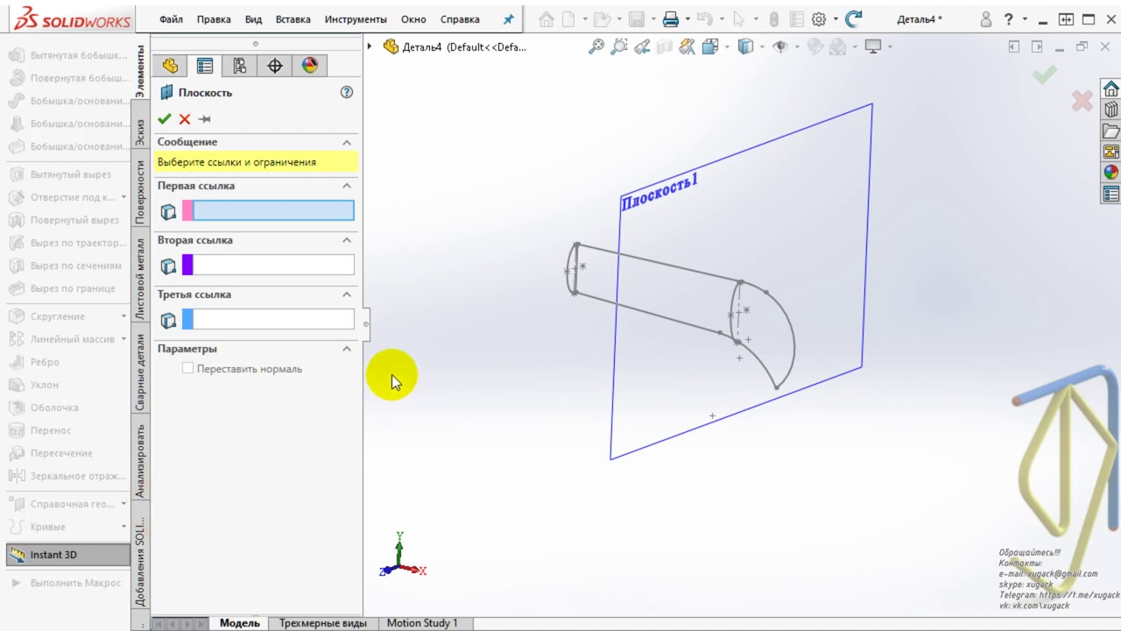
pyautogui.click(366, 50)
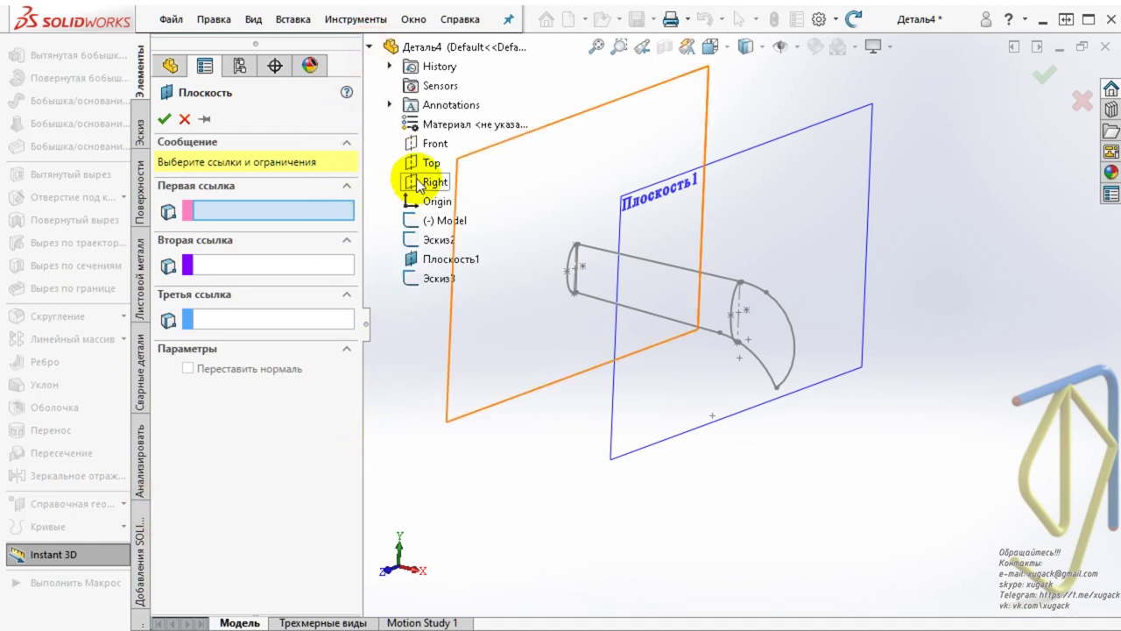
pyautogui.click(413, 180)
pyautogui.moveTo(567, 264); pyautogui.dragTo(493, 303, button='middle')
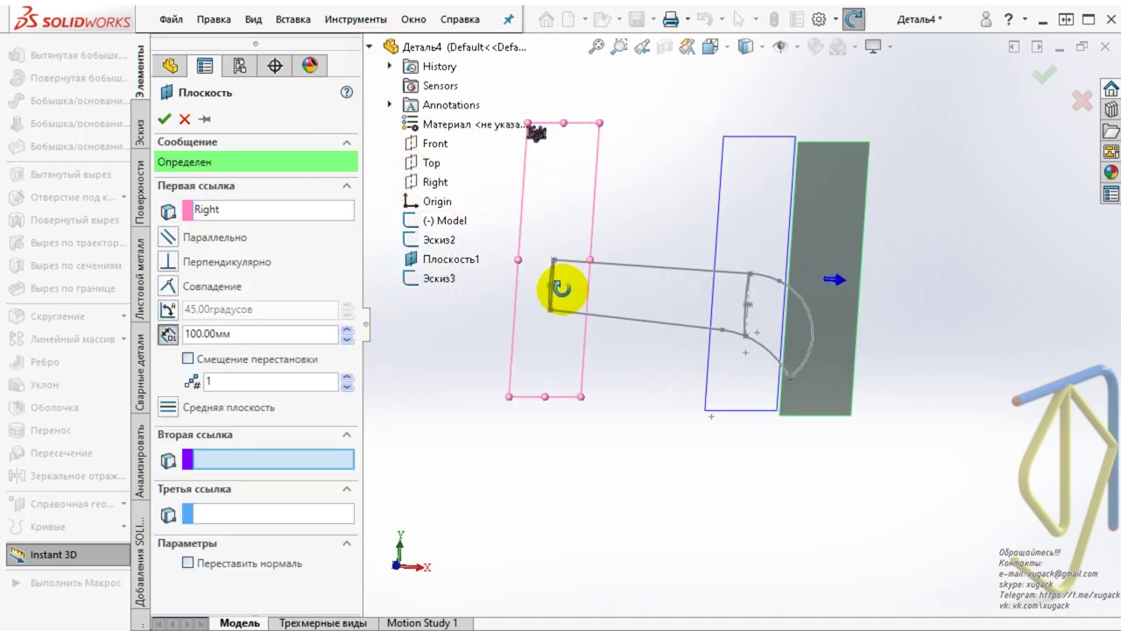
pyautogui.click(164, 119)
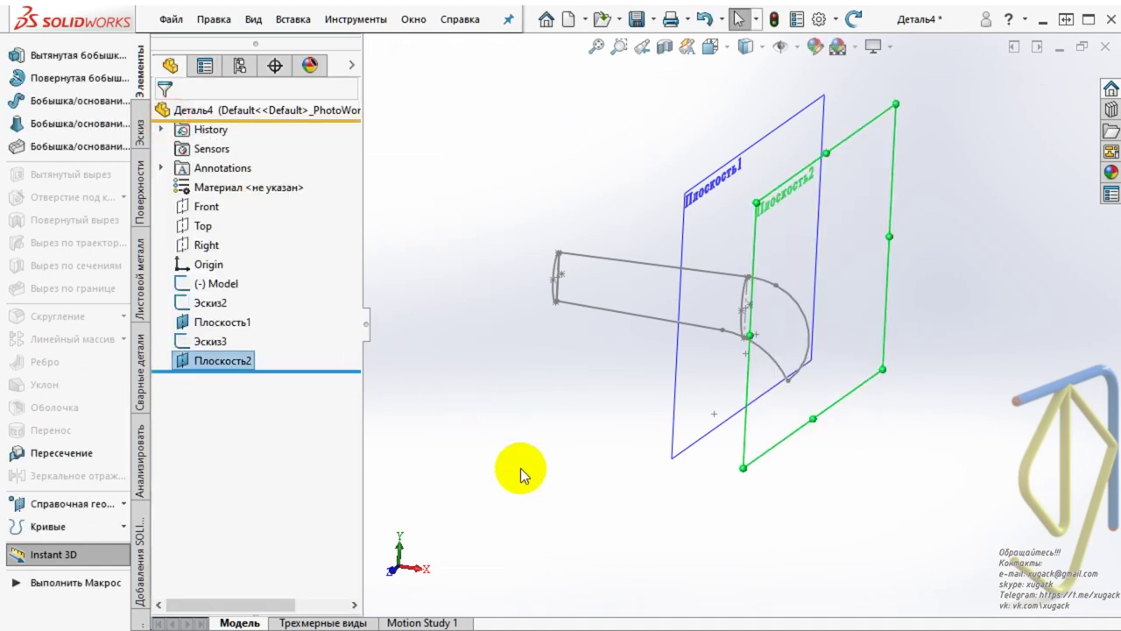
# - Hide Плоскость1 and orbit to see Плоскость2 edge-on
pyautogui.moveTo(565, 485); pyautogui.dragTo(599, 472, button='middle')
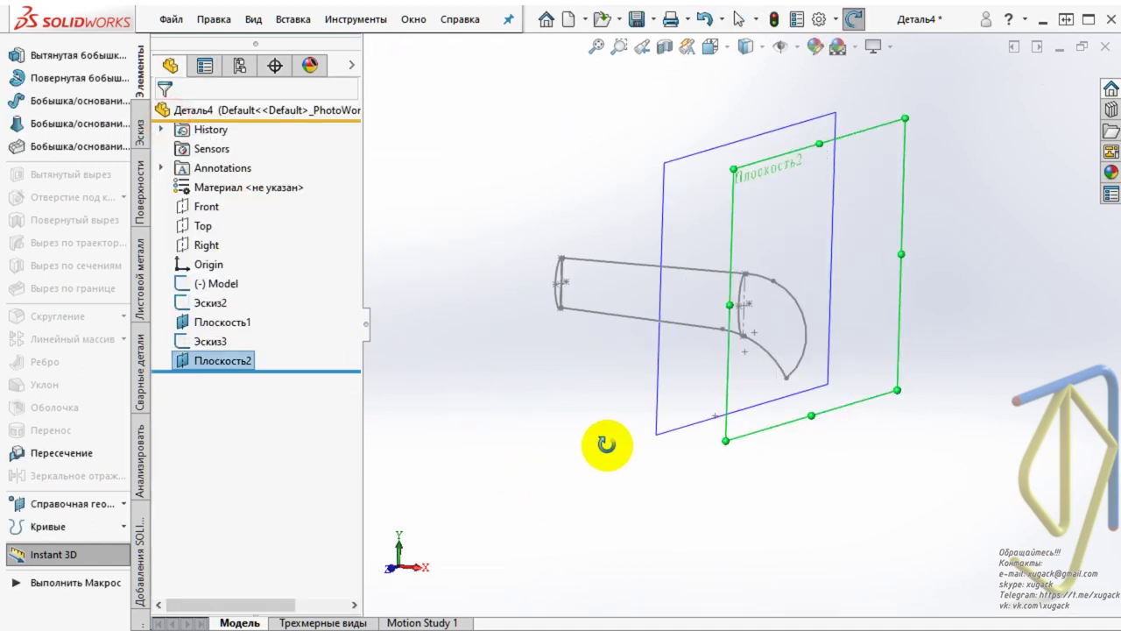
pyautogui.click(650, 457)
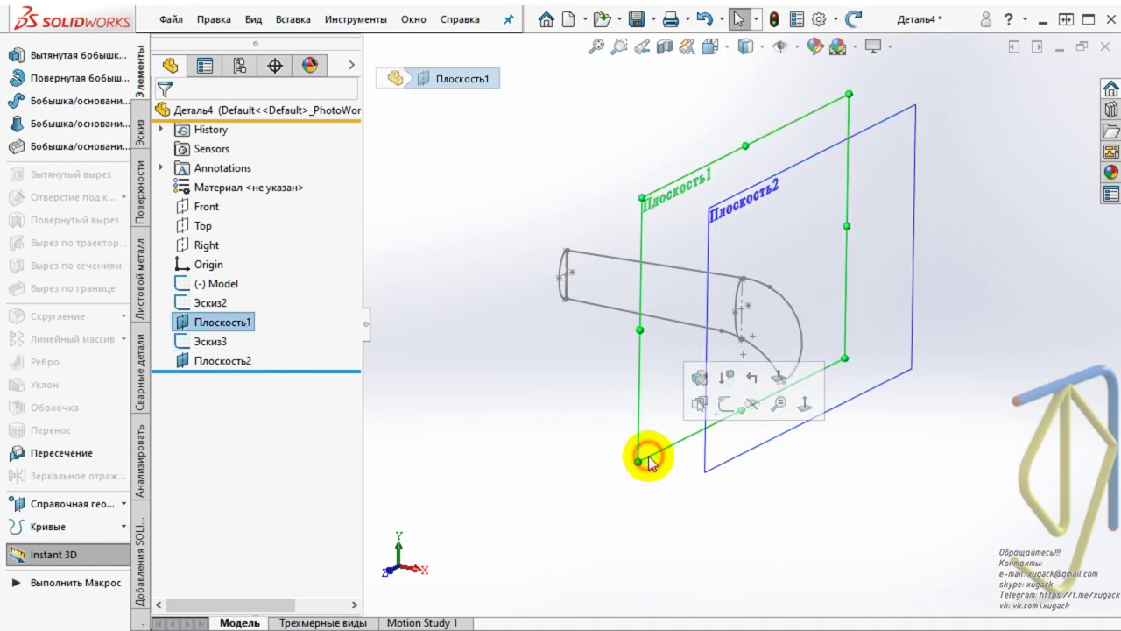
pyautogui.click(753, 405)
pyautogui.moveTo(826, 438)
pyautogui.mouseDown(button='middle')
pyautogui.moveTo(859, 400)
pyautogui.moveTo(867, 419)
pyautogui.moveTo(820, 441)
pyautogui.mouseUp(button='middle')
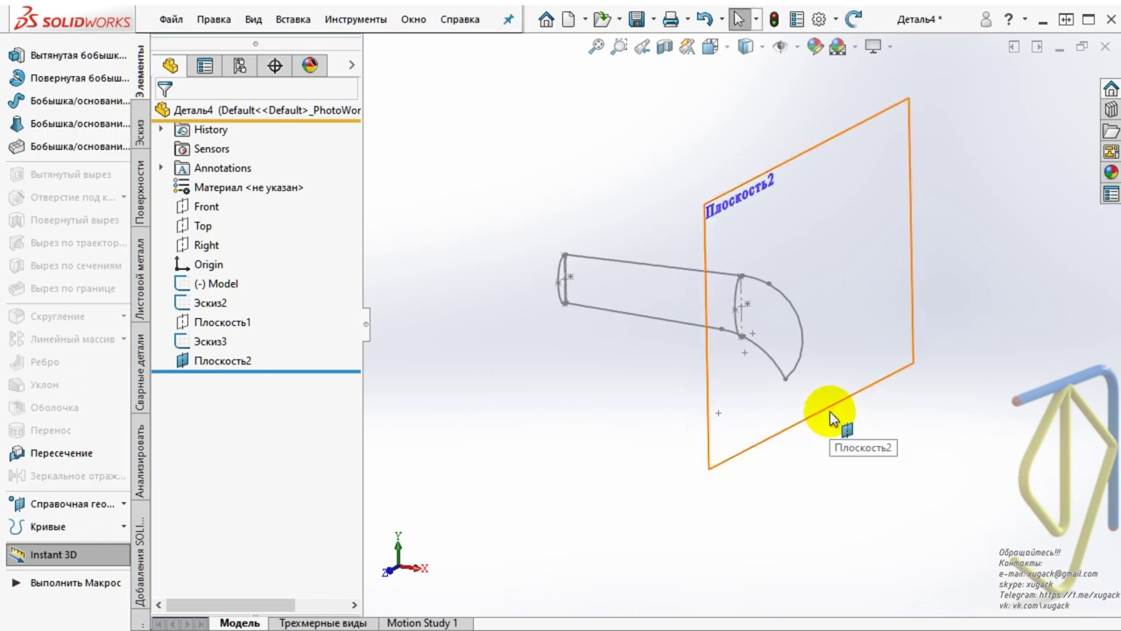
pyautogui.moveTo(829, 410)
pyautogui.mouseDown(button='middle')
pyautogui.moveTo(809, 383)
pyautogui.moveTo(830, 372)
pyautogui.mouseUp(button='middle')
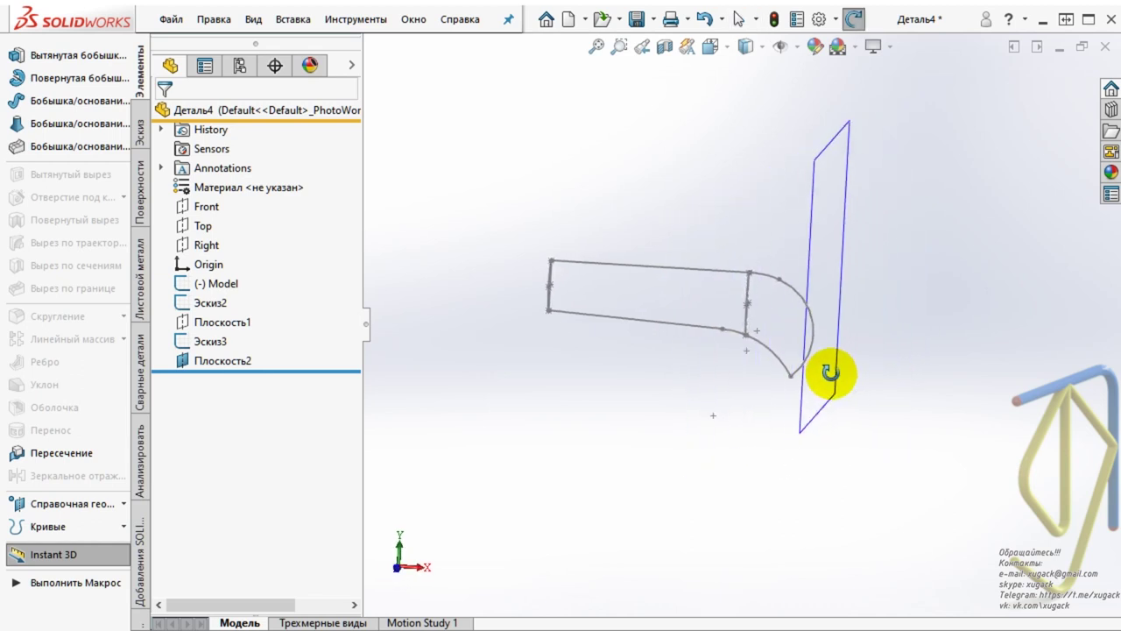
pyautogui.click(208, 206)
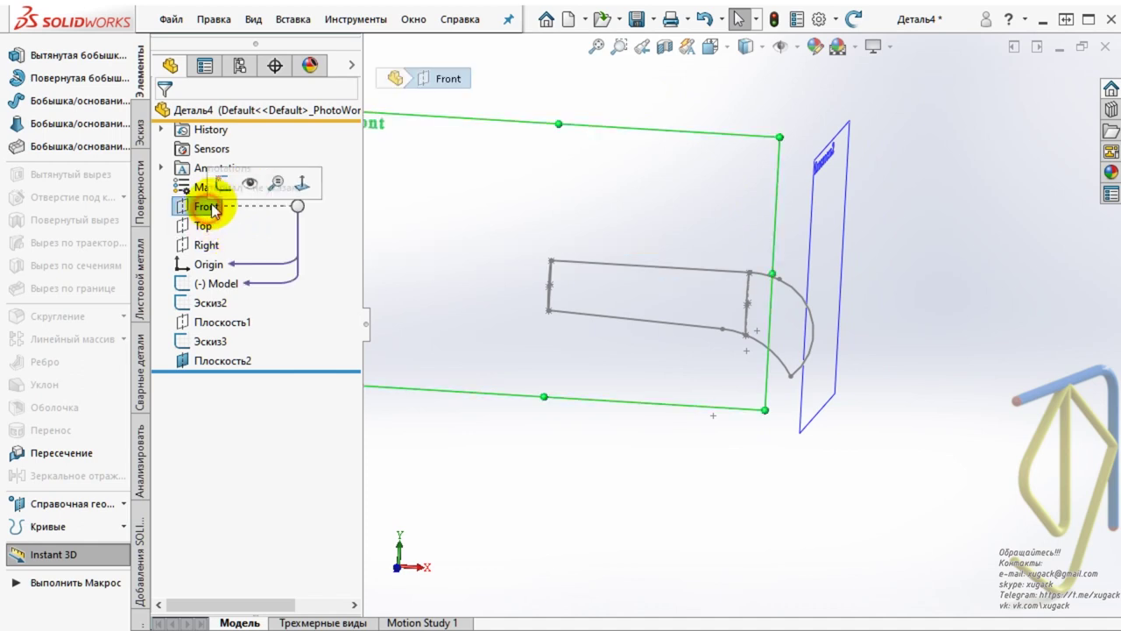
# - Start a new sketch on the Front plane and view it face-on
pyautogui.click(223, 185)
pyautogui.click(731, 54)
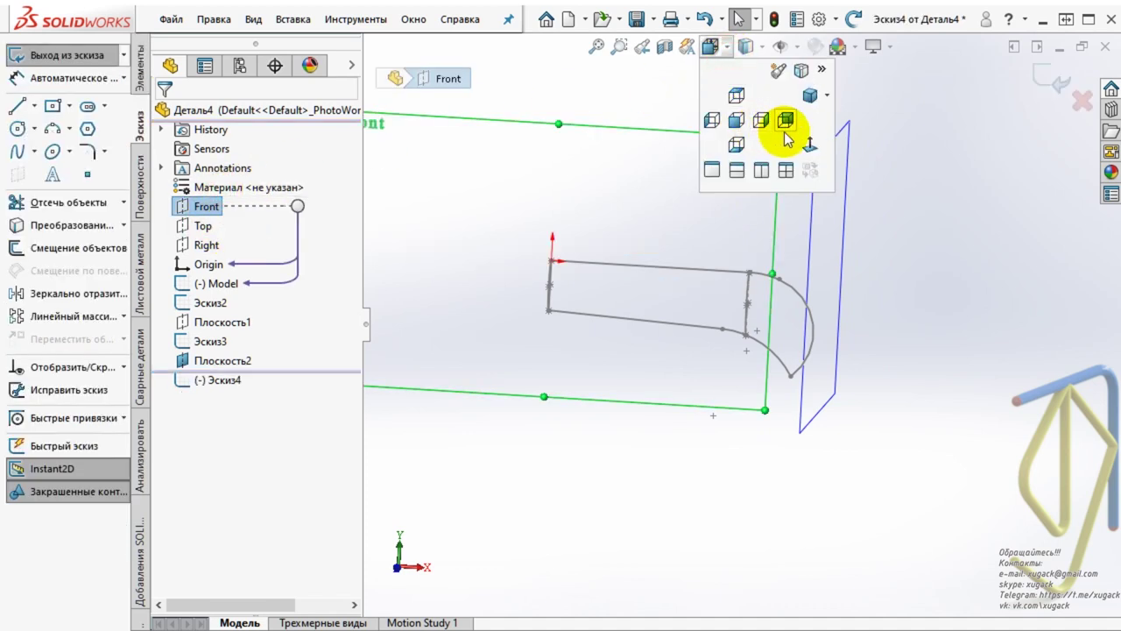
pyautogui.click(802, 140)
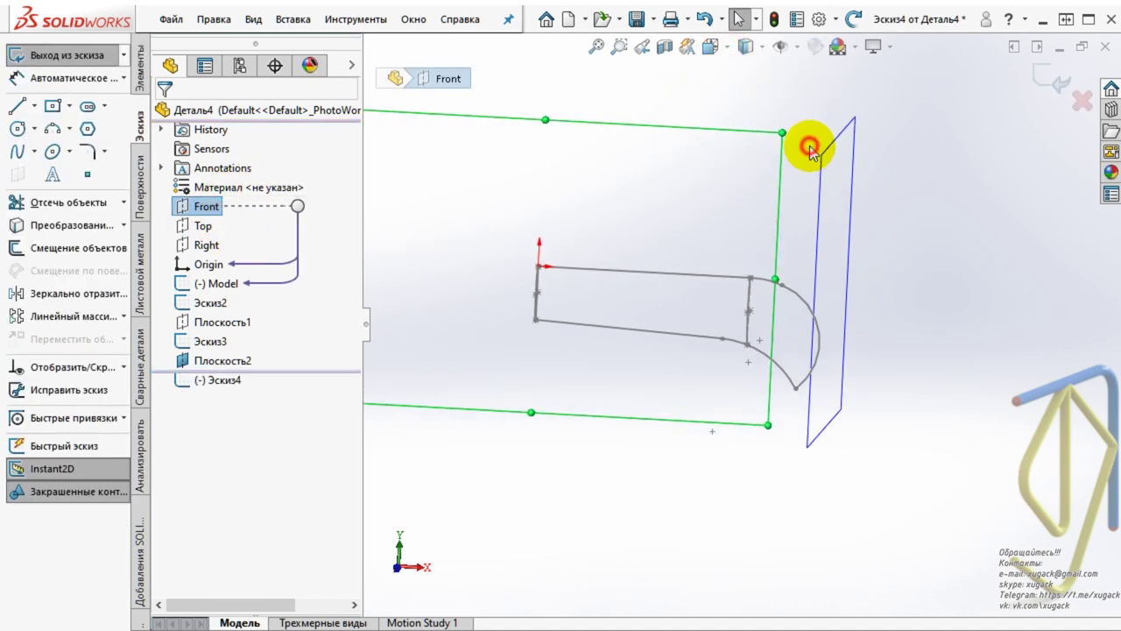
# - Draw a horizontal line from the origin out to Плоскость2
pyautogui.click(18, 107)
pyautogui.click(506, 324)
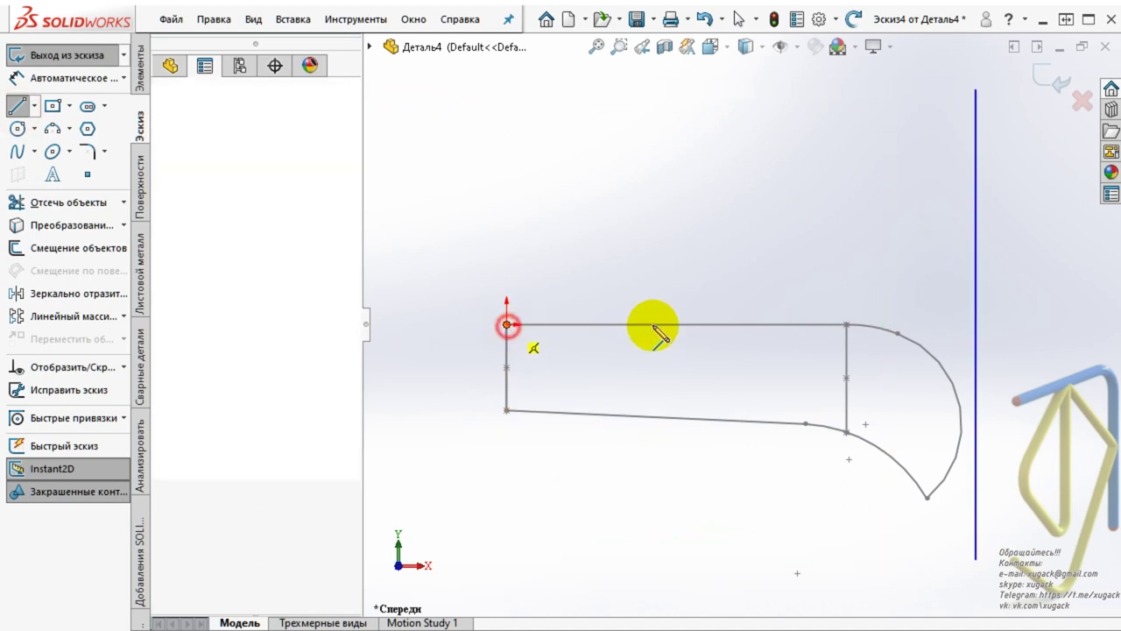
pyautogui.click(976, 325)
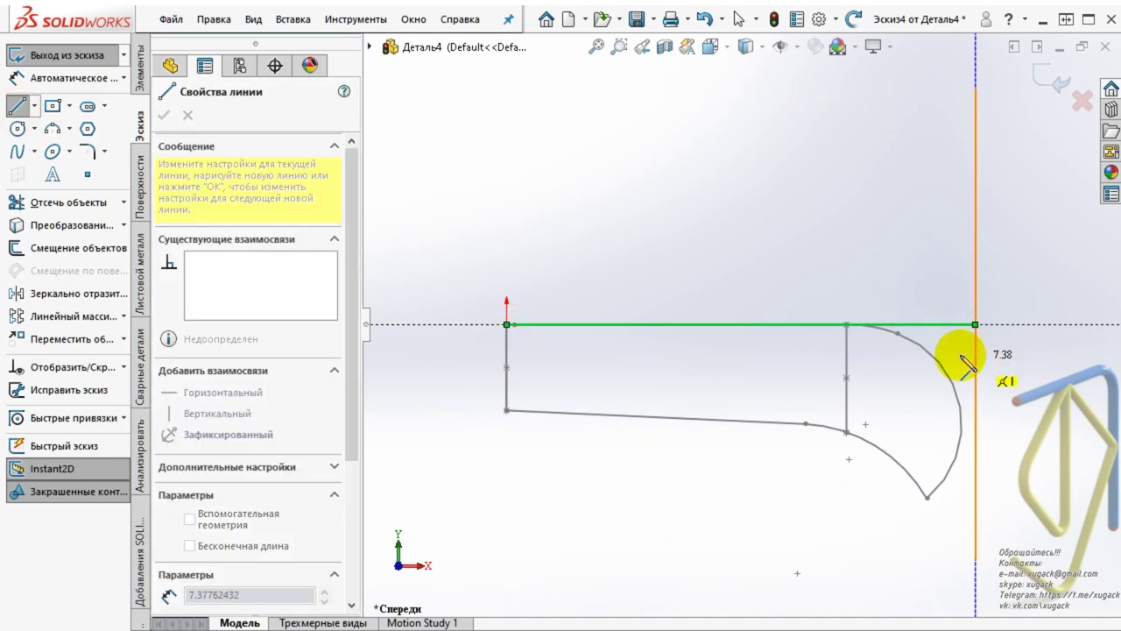
pyautogui.press('Escape')
pyautogui.moveTo(841, 233)
pyautogui.mouseDown(button='middle')
pyautogui.moveTo(878, 467)
pyautogui.moveTo(868, 427)
pyautogui.mouseUp(button='middle')
pyautogui.moveTo(910, 320)
pyautogui.mouseDown(button='middle')
pyautogui.moveTo(902, 362)
pyautogui.moveTo(727, 400)
pyautogui.mouseUp(button='middle')
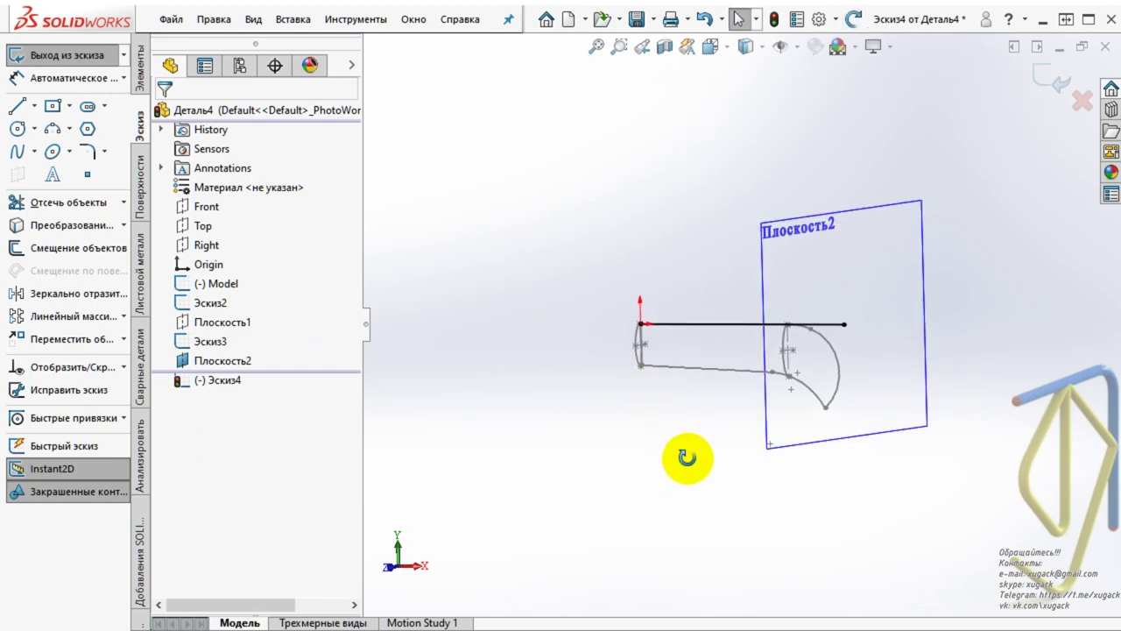
pyautogui.moveTo(688, 458); pyautogui.dragTo(613, 438, button='middle')
pyautogui.click(25, 225)
pyautogui.scroll(-3, 704, 359)
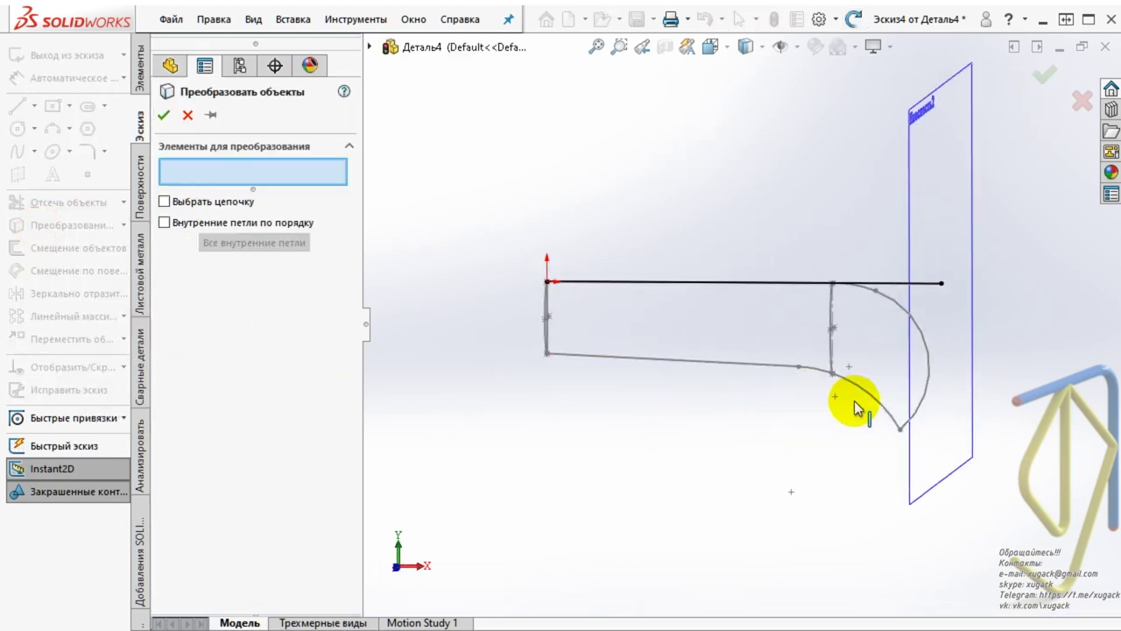
# - Convert the lower arc and lower line into Эскиз4
pyautogui.click(874, 403)
pyautogui.click(752, 370)
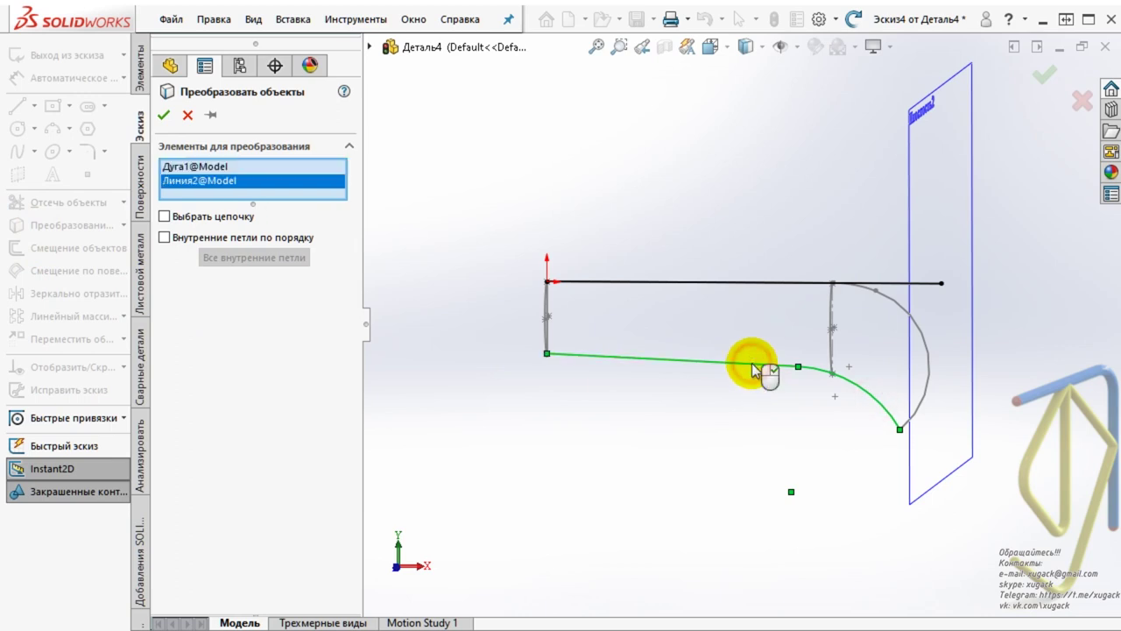
pyautogui.press('Return')
# - In Front view, draw a slanted line downward from the arc's end
pyautogui.moveTo(708, 501); pyautogui.dragTo(723, 499, button='middle')
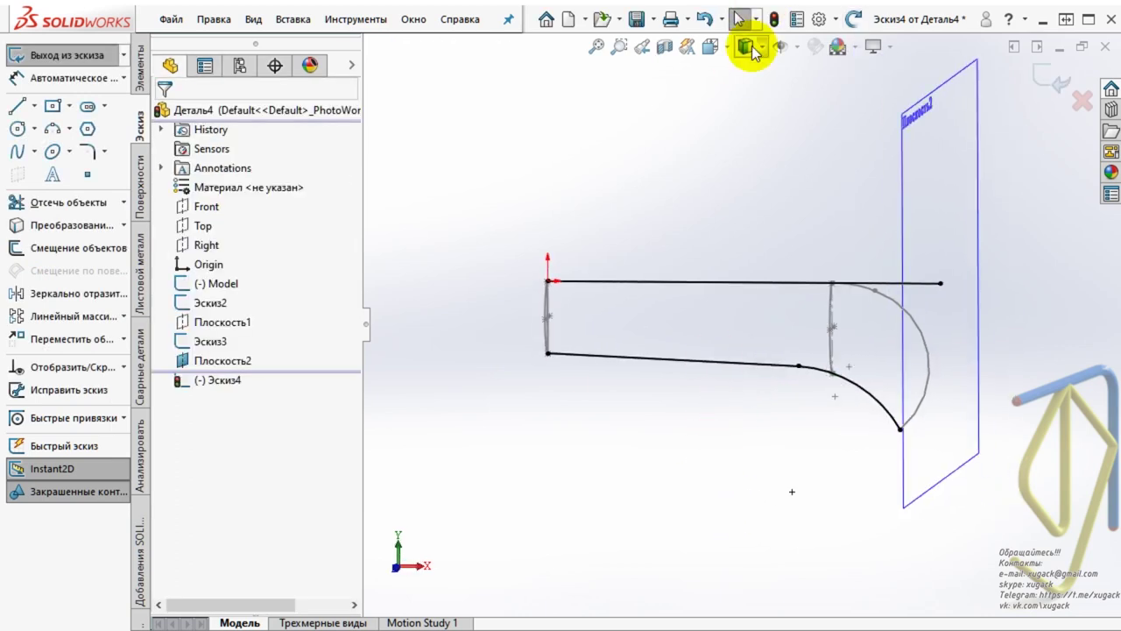
pyautogui.click(746, 46)
pyautogui.click(790, 136)
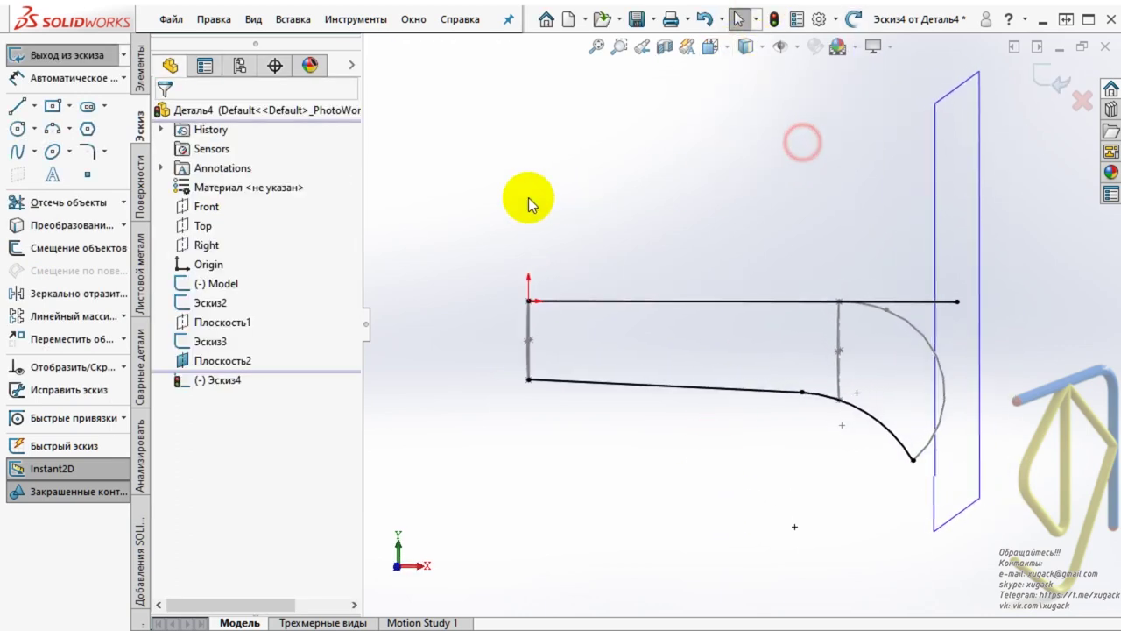
pyautogui.click(16, 107)
pyautogui.click(926, 498)
pyautogui.press('z')
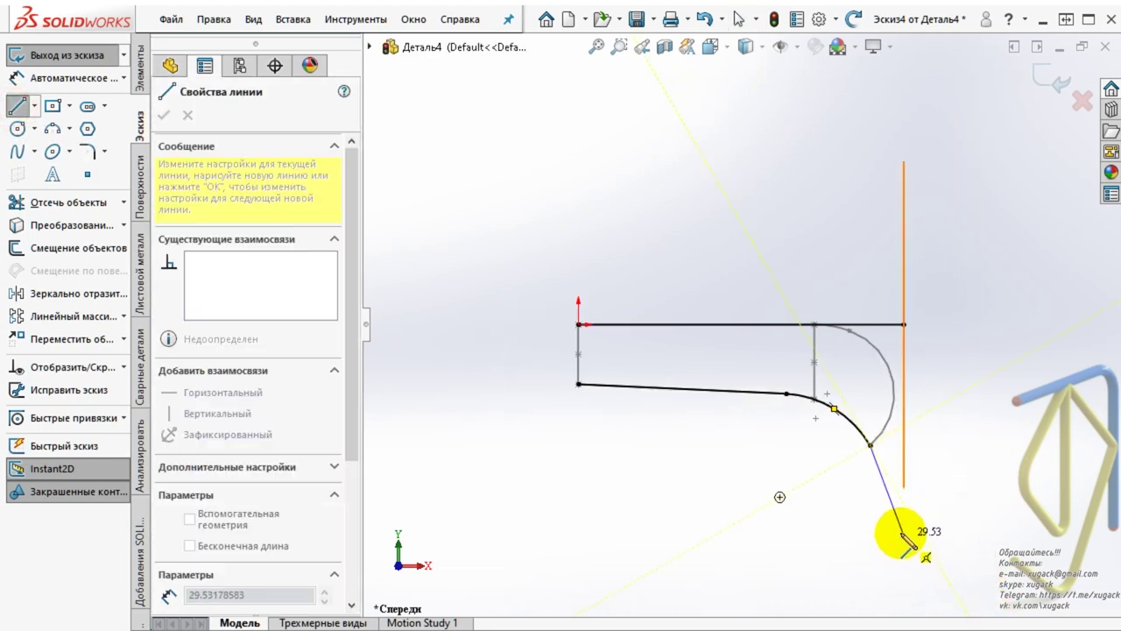
pyautogui.click(910, 526)
pyautogui.press('Escape')
pyautogui.scroll(-3, 911, 524)
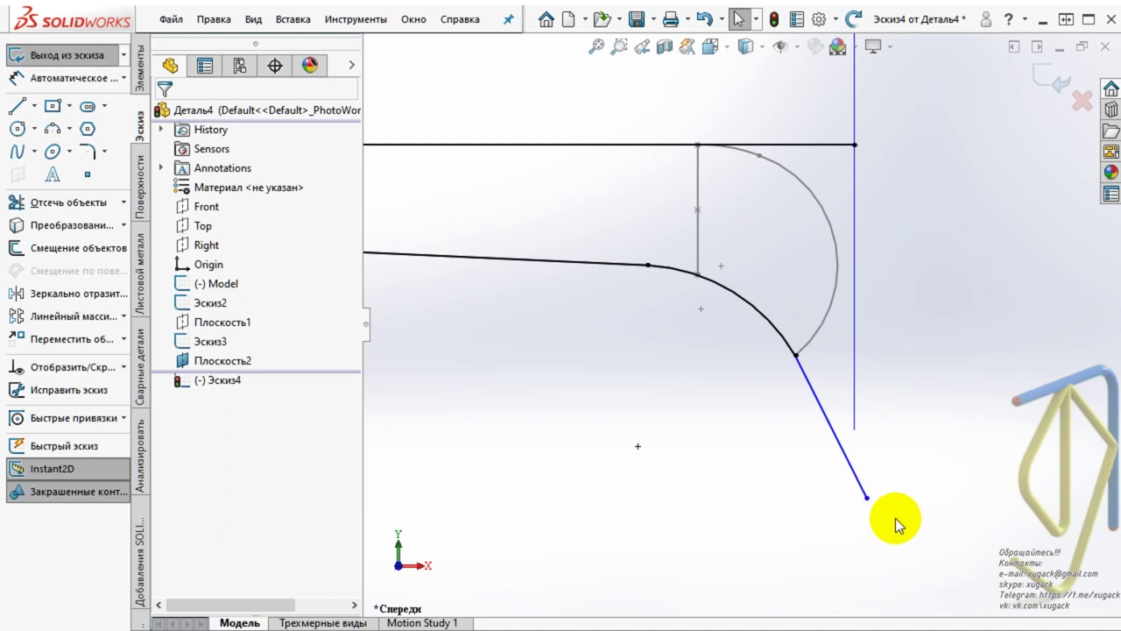
# - Make the new line's lower end coincident with the vertical line
pyautogui.click(867, 498)
pyautogui.keyDown('ctrl'); pyautogui.click(854, 408); pyautogui.keyUp('ctrl')
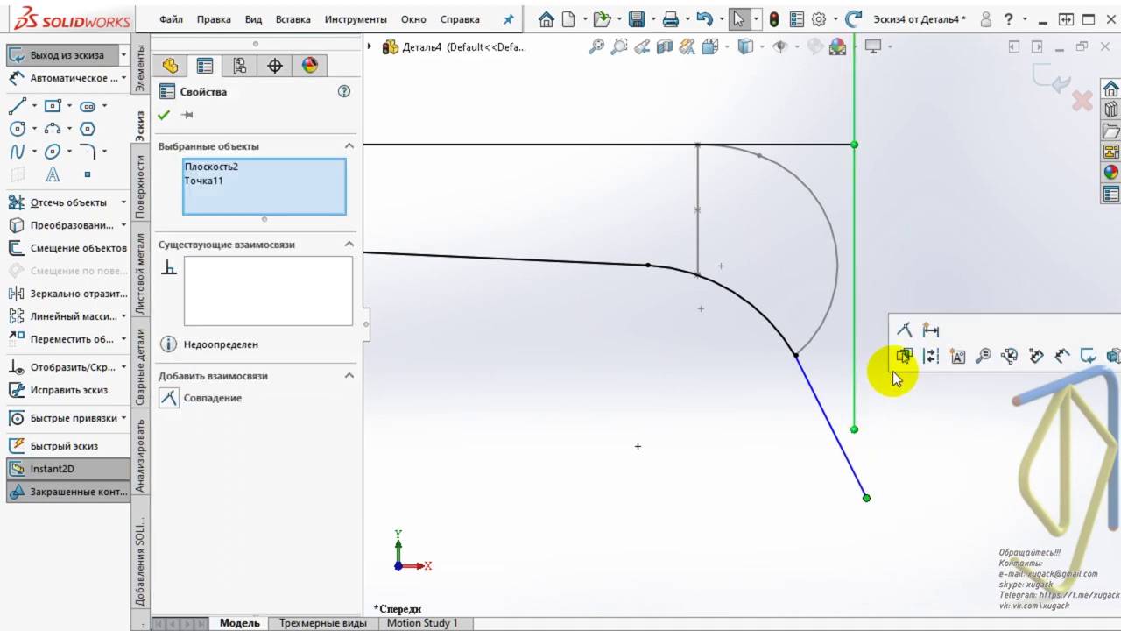
pyautogui.click(907, 330)
pyautogui.click(946, 499)
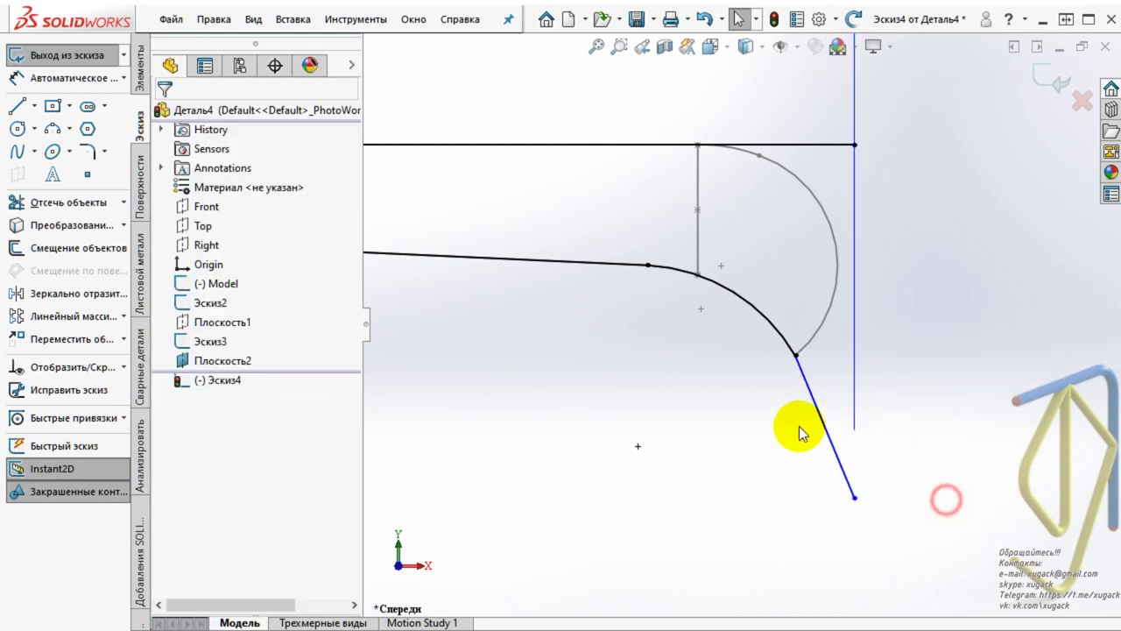
# - Make the downward line tangent to the curved arc
pyautogui.click(814, 401)
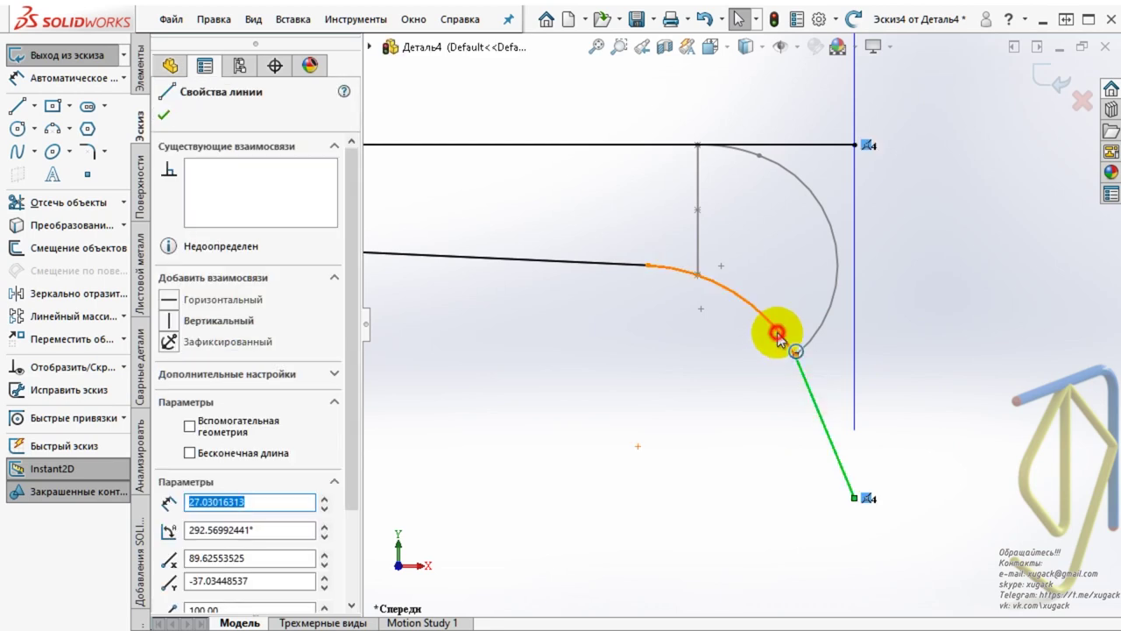
pyautogui.keyDown('ctrl'); pyautogui.click(778, 335); pyautogui.keyUp('ctrl')
pyautogui.click(840, 267)
pyautogui.click(925, 476)
# - Exit Эскиз4 and select Плоскость2
pyautogui.moveTo(926, 476)
pyautogui.mouseDown(button='middle')
pyautogui.moveTo(814, 351)
pyautogui.moveTo(759, 388)
pyautogui.mouseUp(button='middle')
pyautogui.click(1043, 77)
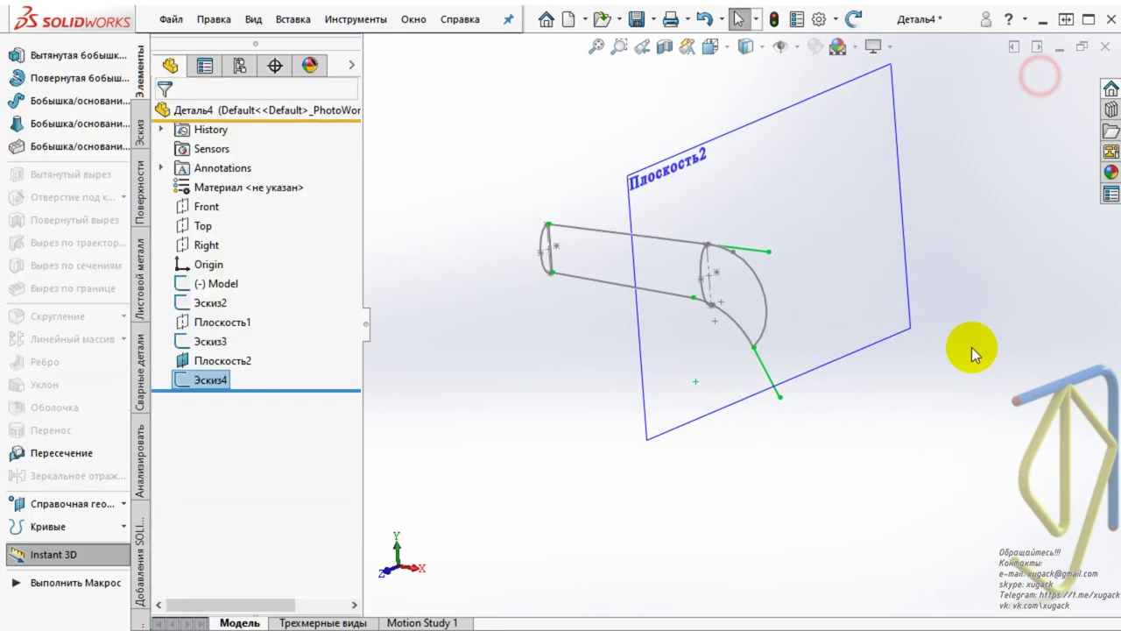
pyautogui.moveTo(880, 438)
pyautogui.mouseDown(button='middle')
pyautogui.moveTo(864, 408)
pyautogui.moveTo(826, 418)
pyautogui.moveTo(873, 374)
pyautogui.mouseUp(button='middle')
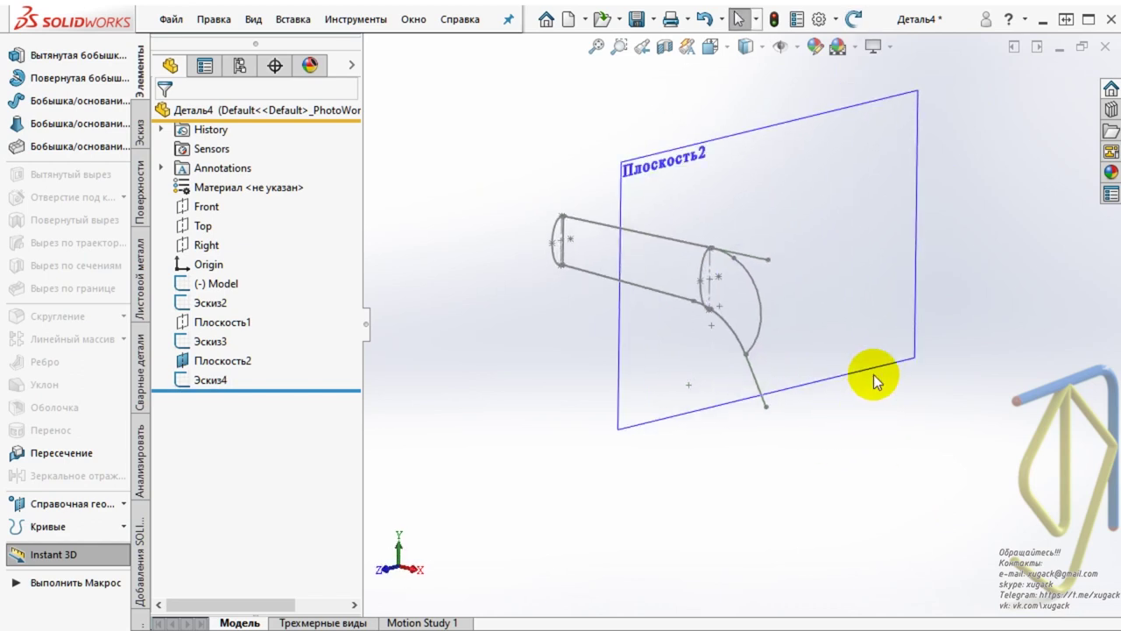
pyautogui.click(876, 368)
# - Sketch on Плоскость2: a vertical line from the profile's top end, plus a short line
pyautogui.click(949, 323)
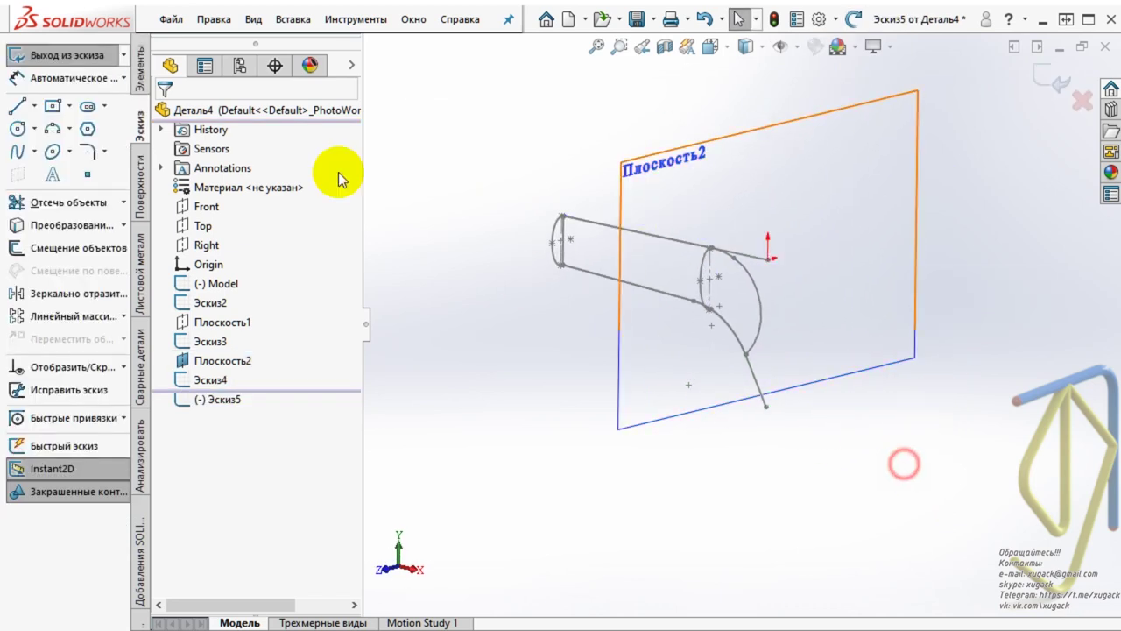
pyautogui.scroll(-4, 689, 282)
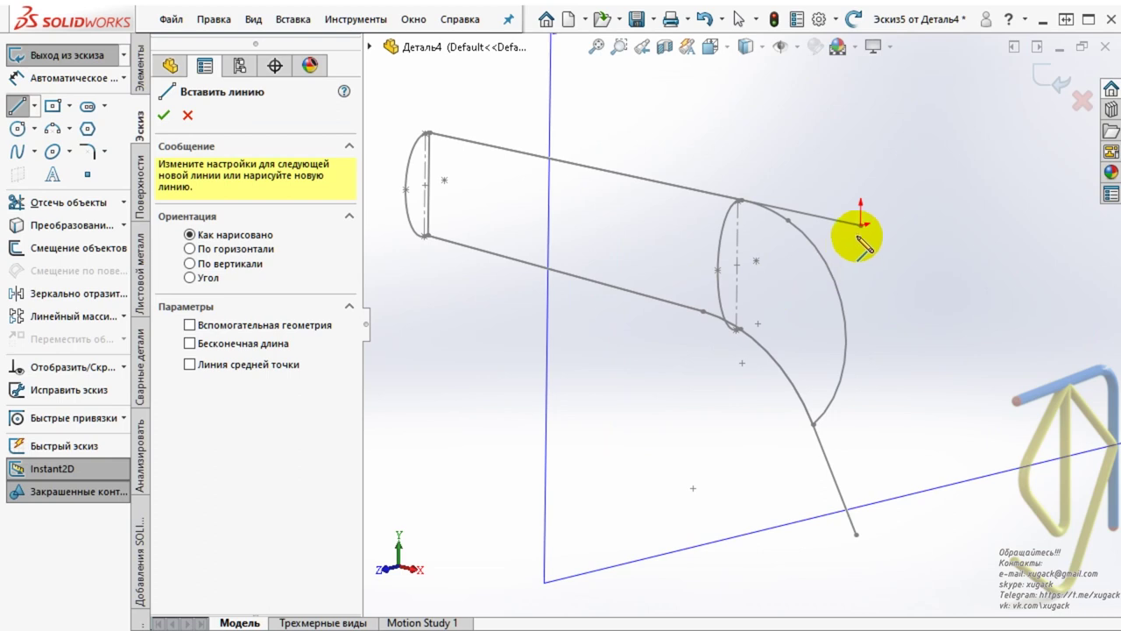
pyautogui.click(862, 228)
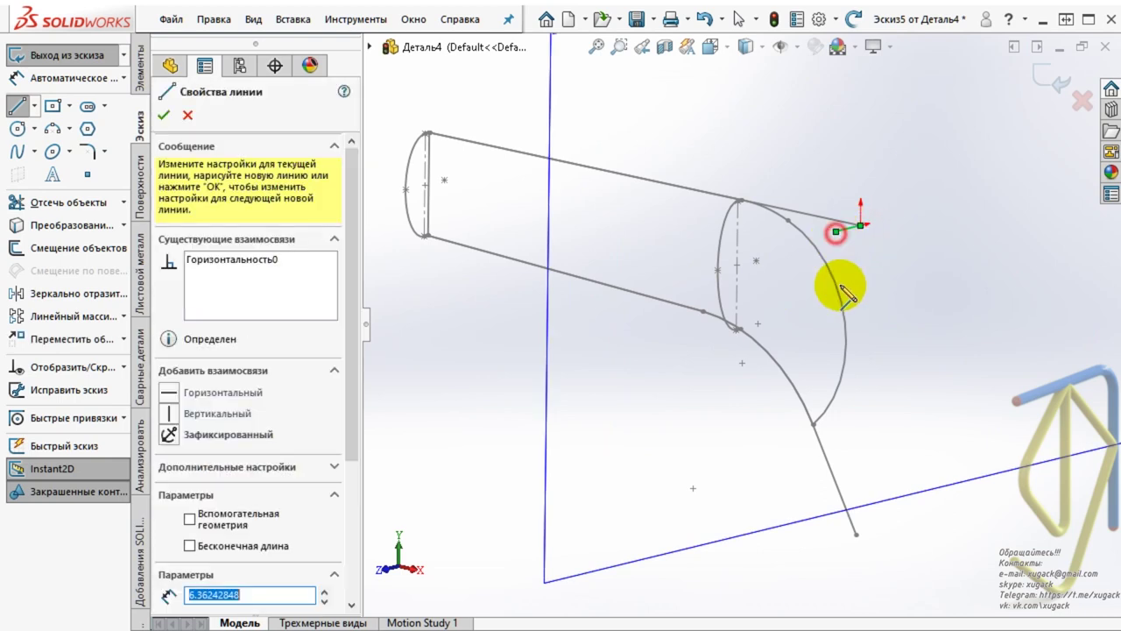
pyautogui.scroll(-2, 832, 528)
pyautogui.scroll(-3, 826, 530)
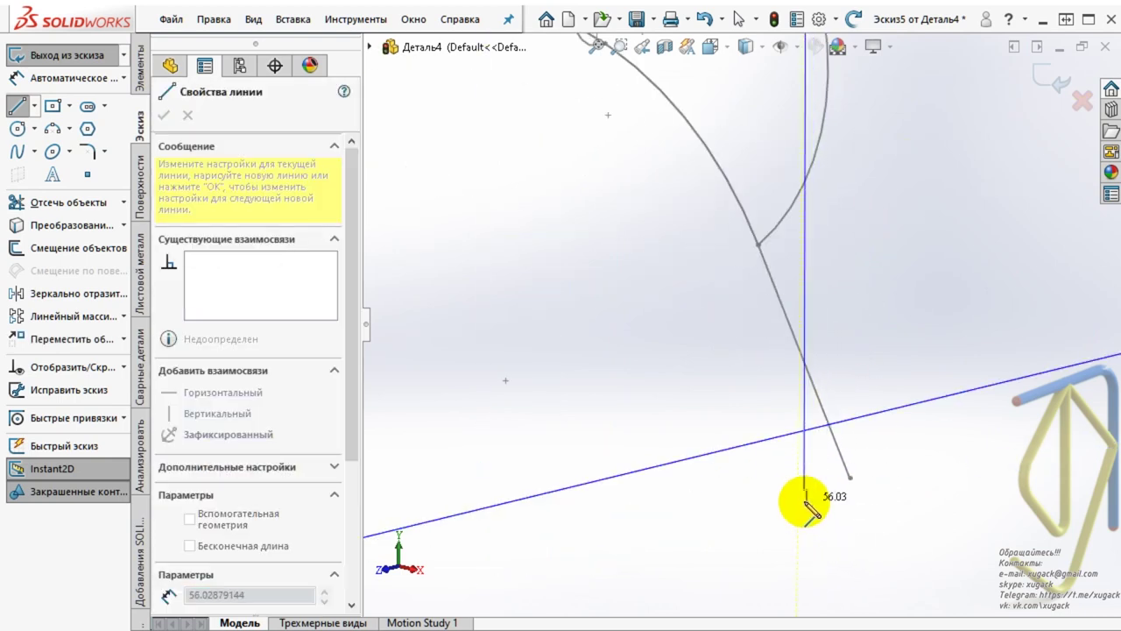
pyautogui.click(798, 500)
pyautogui.click(849, 487)
pyautogui.press('Escape')
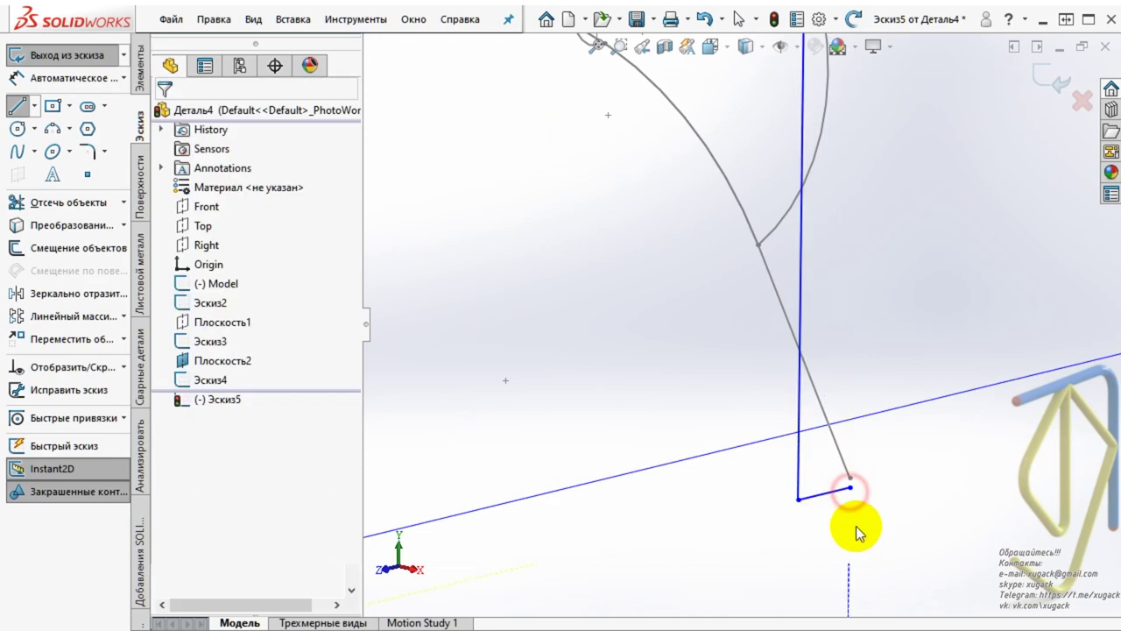
# - Make the short line's end coincident with the tangent line's end point
pyautogui.click(850, 488)
pyautogui.keyDown('ctrl'); pyautogui.click(850, 478); pyautogui.keyUp('ctrl')
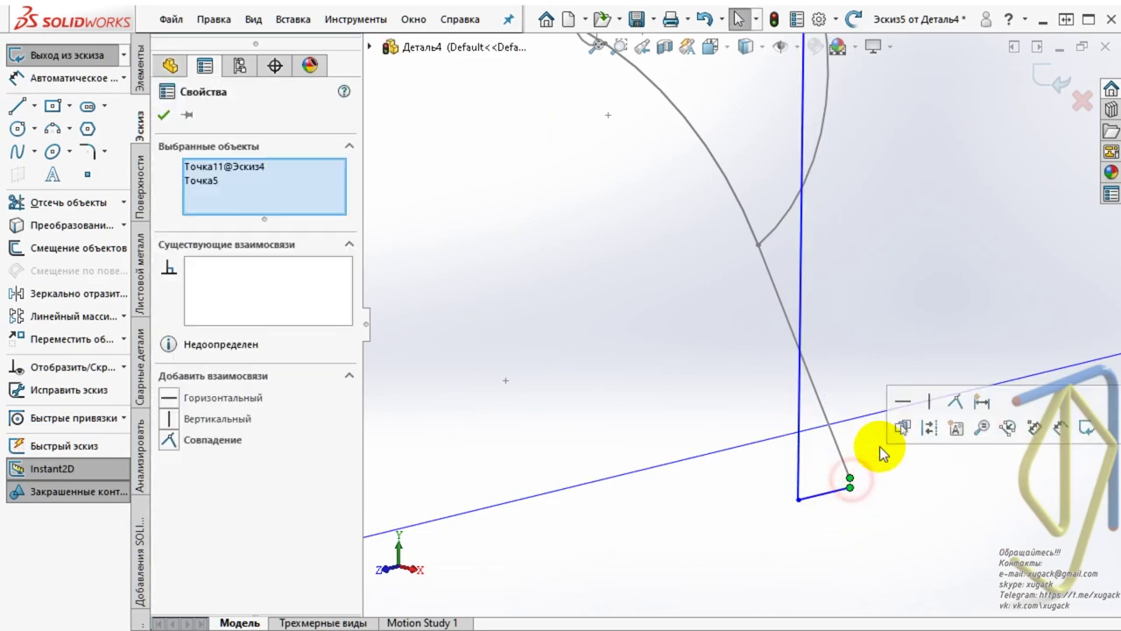
pyautogui.click(955, 400)
pyautogui.click(926, 531)
pyautogui.click(894, 549)
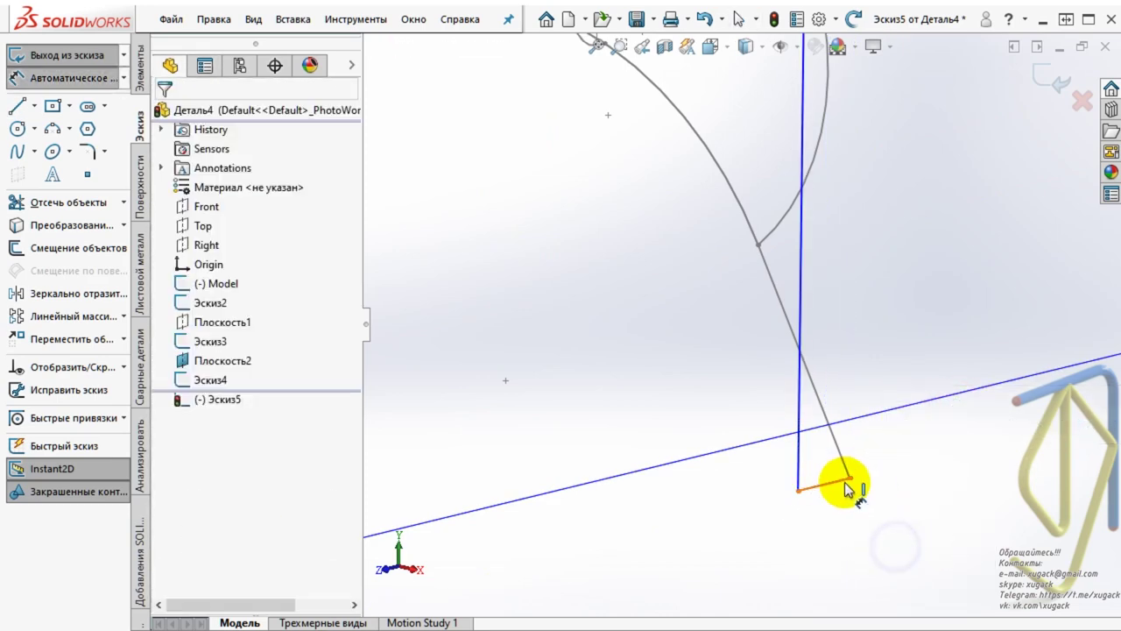
# - Dimension the short line to 1.00
pyautogui.click(839, 484)
pyautogui.click(839, 535)
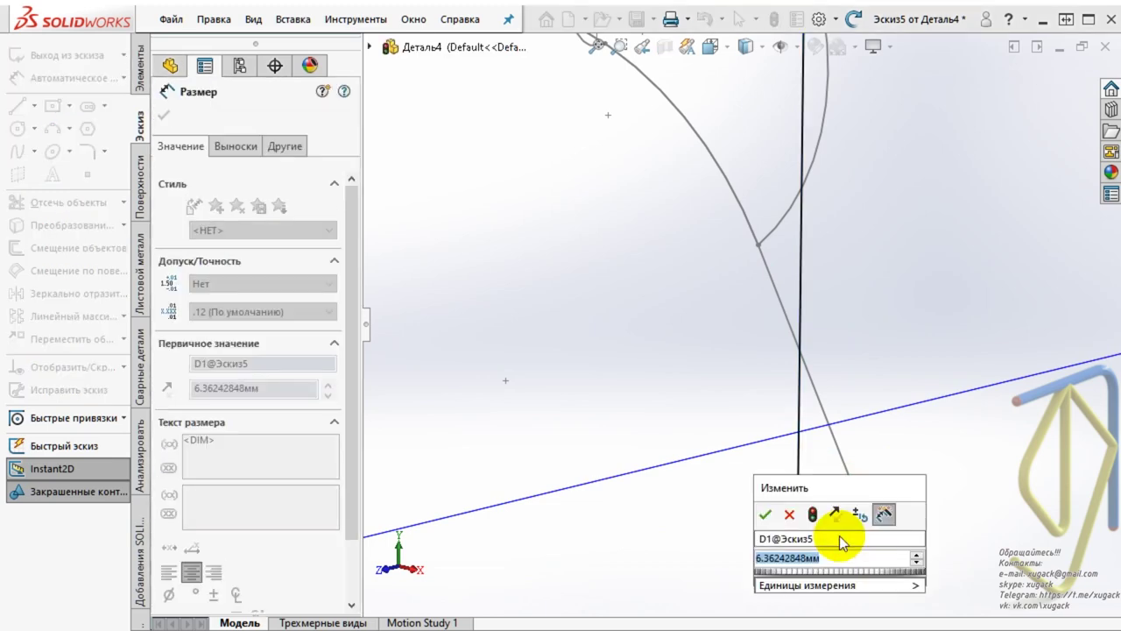
pyautogui.write('1')
pyautogui.press('Return')
pyautogui.press('Escape')
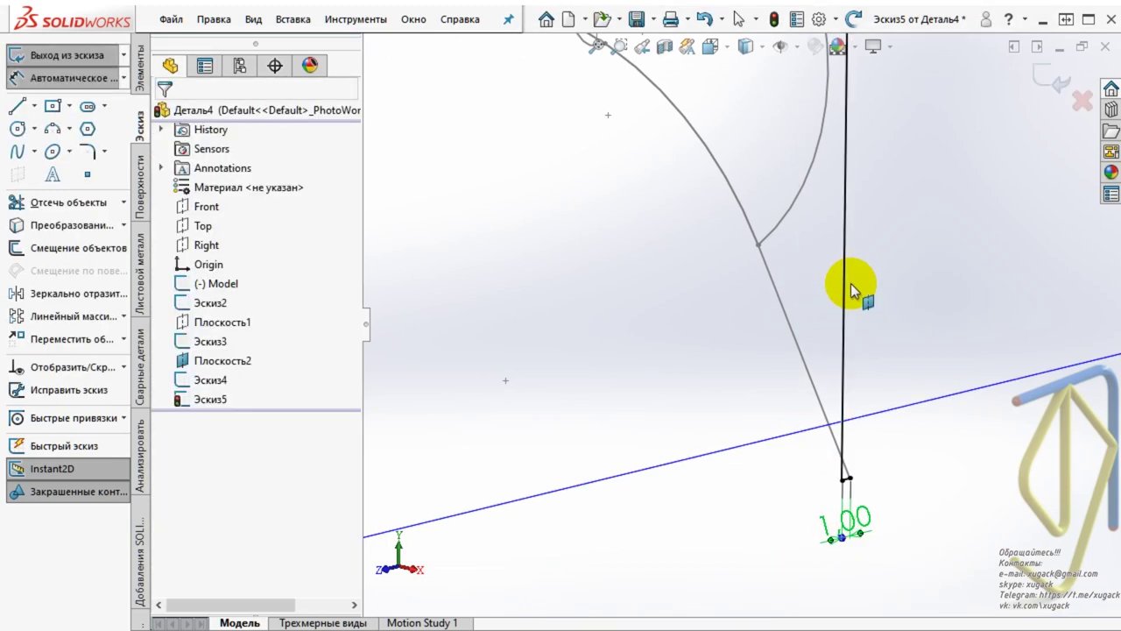
# - Convert the vertical line into construction geometry
pyautogui.click(846, 294)
pyautogui.click(926, 248)
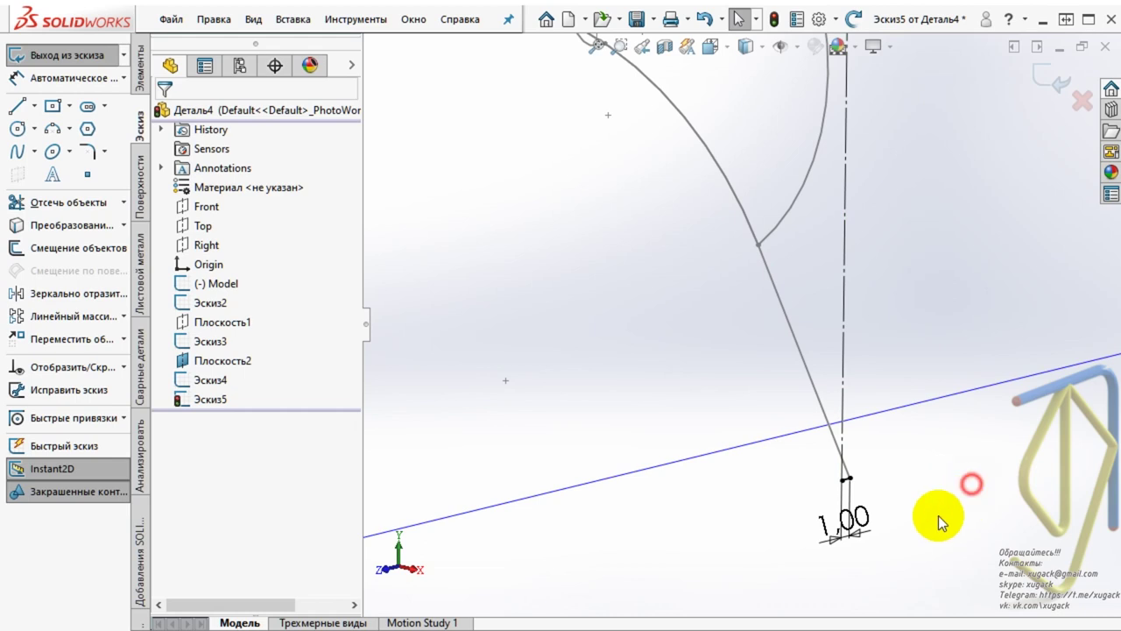
pyautogui.moveTo(973, 483); pyautogui.dragTo(846, 526, button='middle')
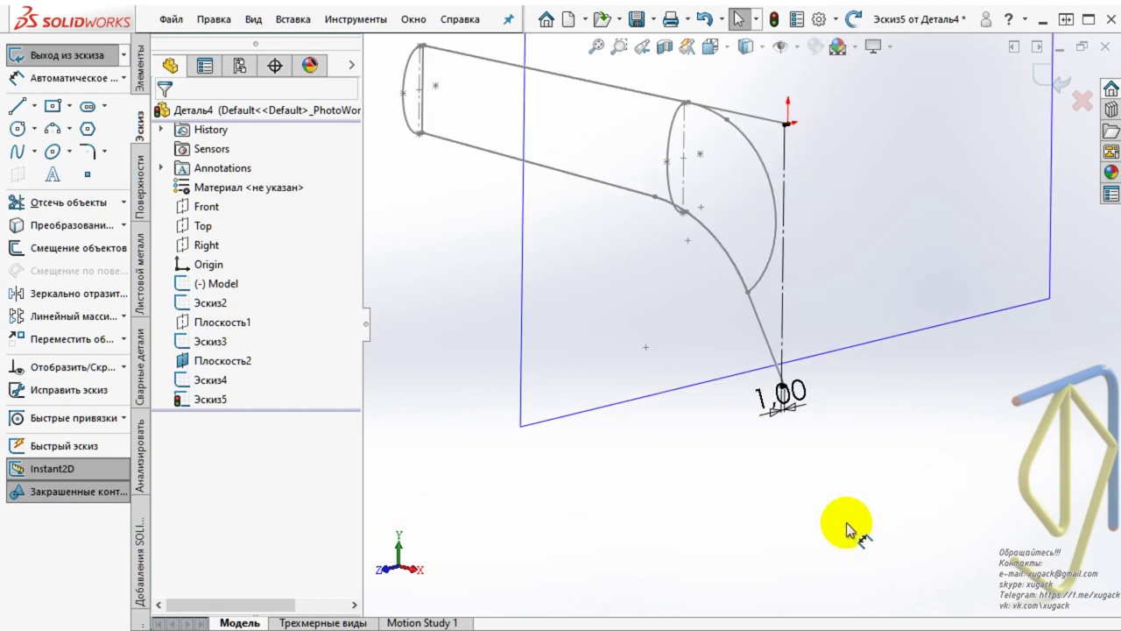
# - Draw an ellipse centred on the vertical construction line, its long axis at the line's top
pyautogui.click(52, 151)
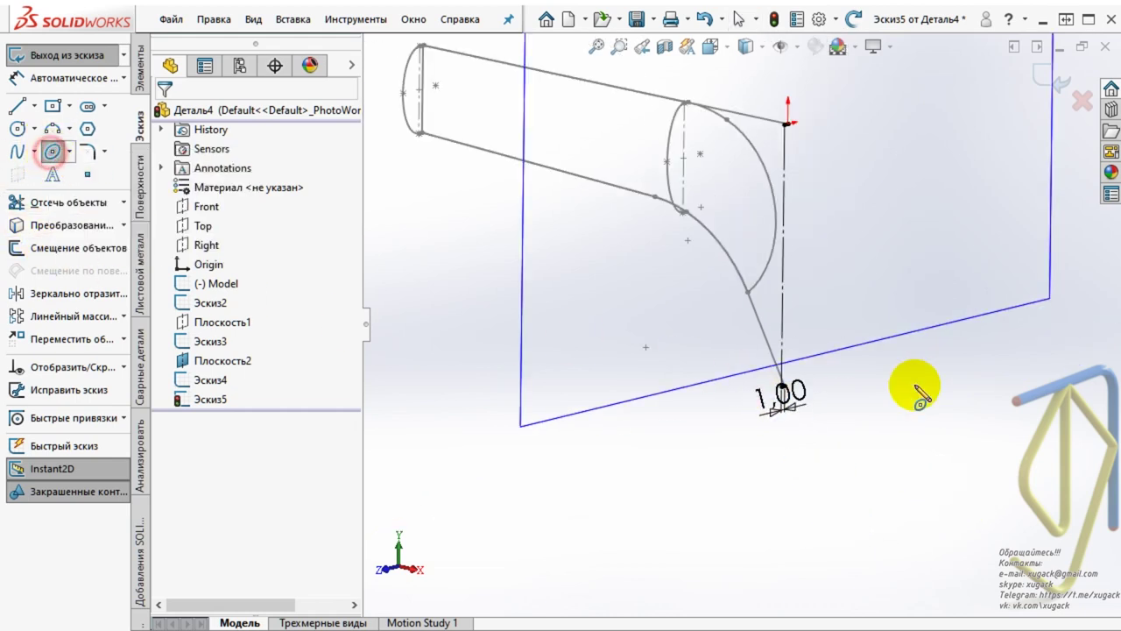
pyautogui.click(783, 258)
pyautogui.scroll(-3, 793, 175)
pyautogui.scroll(-2, 726, 201)
pyautogui.click(709, 188)
pyautogui.scroll(2, 795, 362)
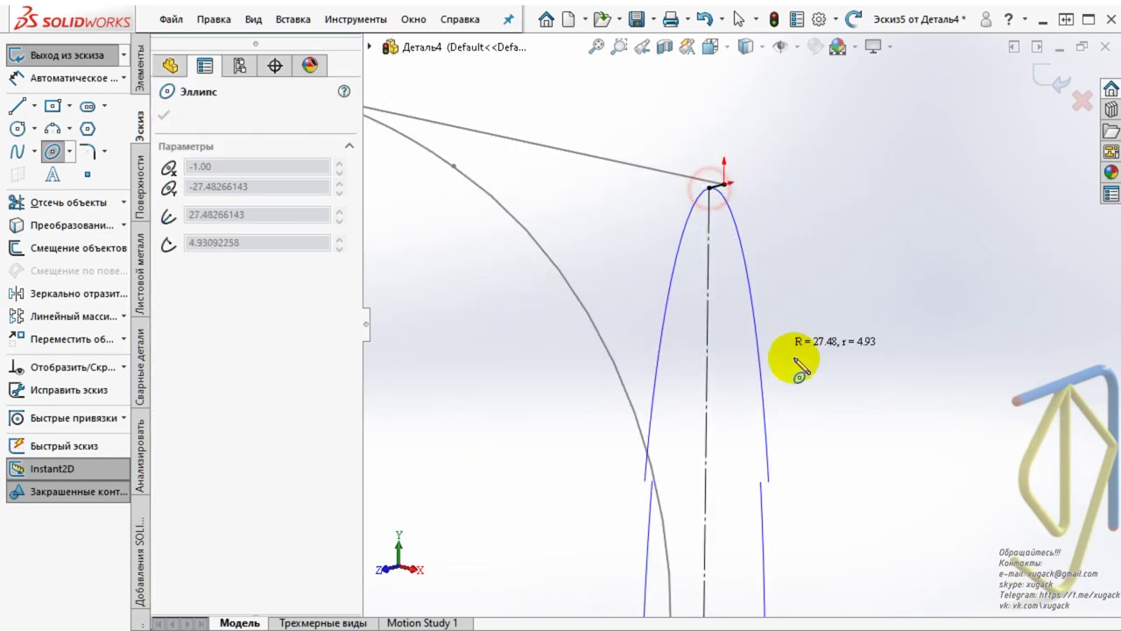
pyautogui.scroll(2, 826, 362)
pyautogui.scroll(1, 833, 368)
pyautogui.scroll(-2, 755, 402)
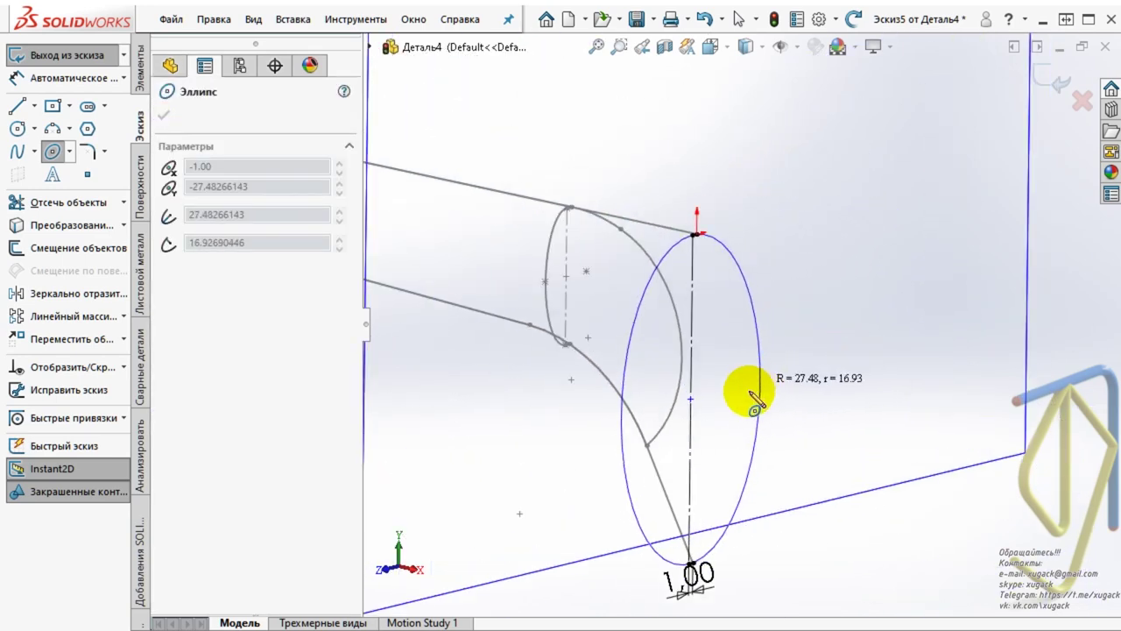
pyautogui.click(638, 398)
# - Trim away the ellipse's right half
pyautogui.click(67, 210)
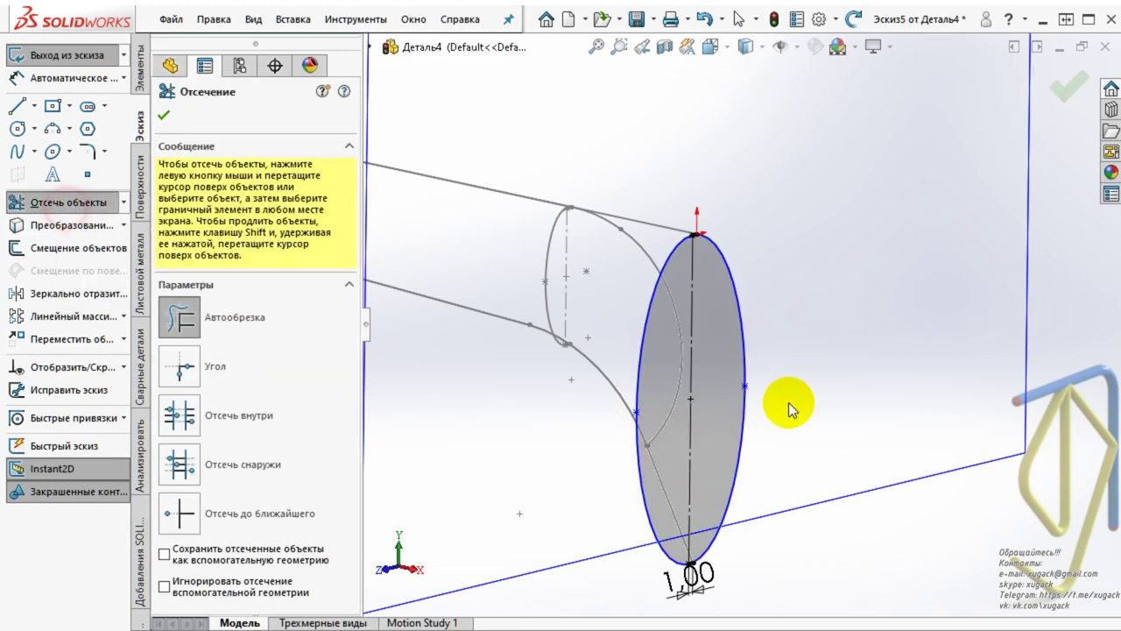
pyautogui.moveTo(792, 403); pyautogui.dragTo(718, 388)
pyautogui.scroll(2, 741, 452)
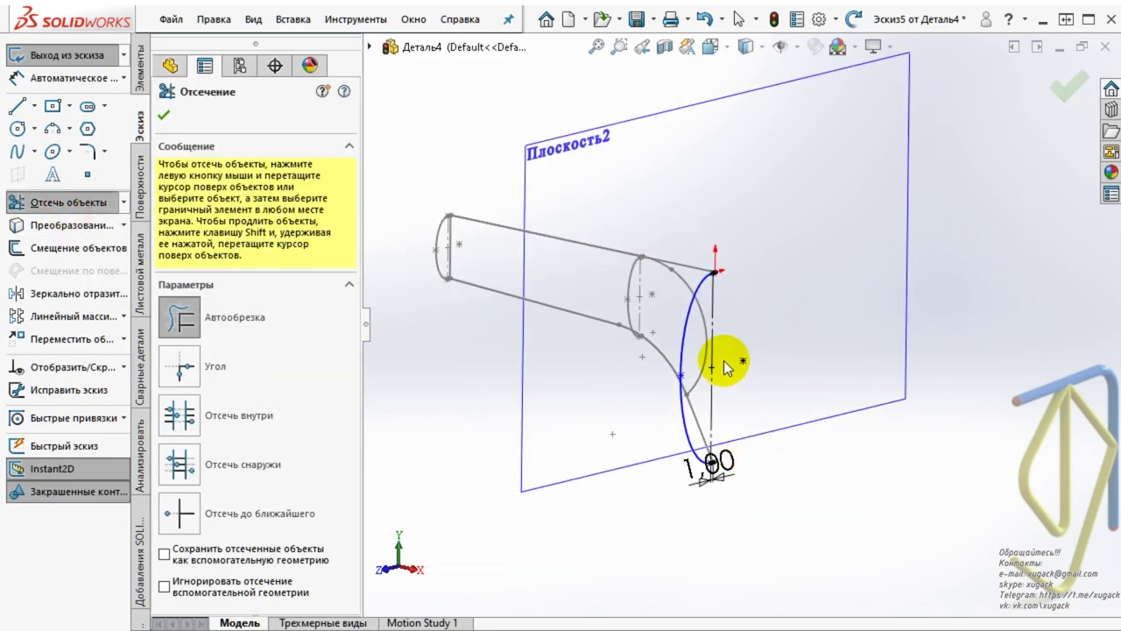
pyautogui.scroll(-2, 723, 360)
pyautogui.press('Escape')
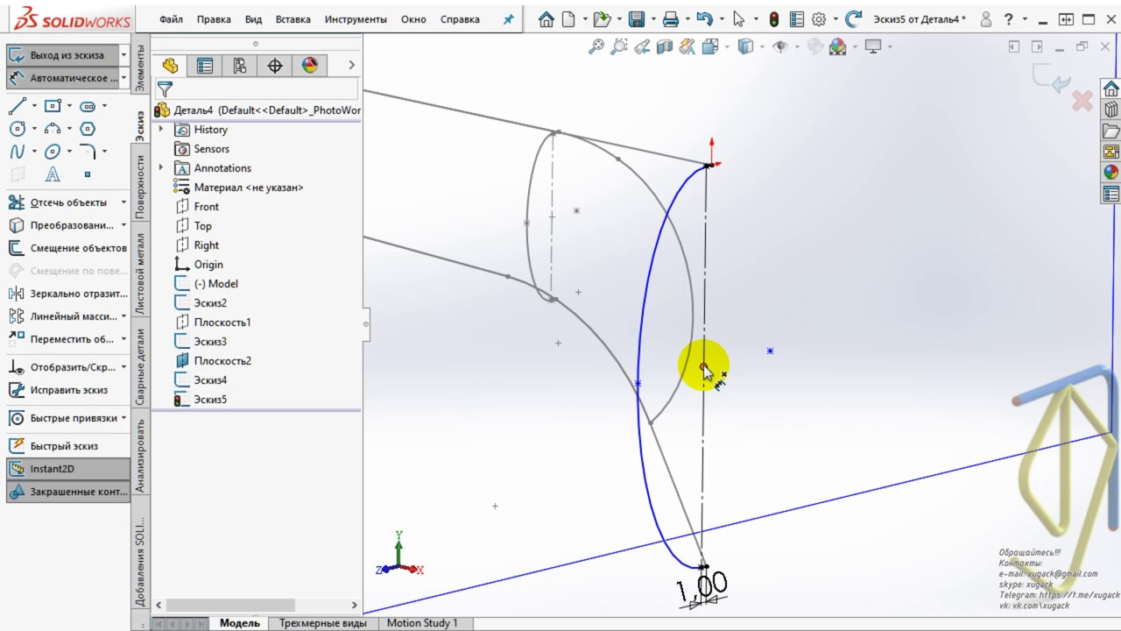
# - Dimension the half-ellipse's width from the axis to 5.00
pyautogui.click(703, 366)
pyautogui.click(638, 383)
pyautogui.click(755, 408)
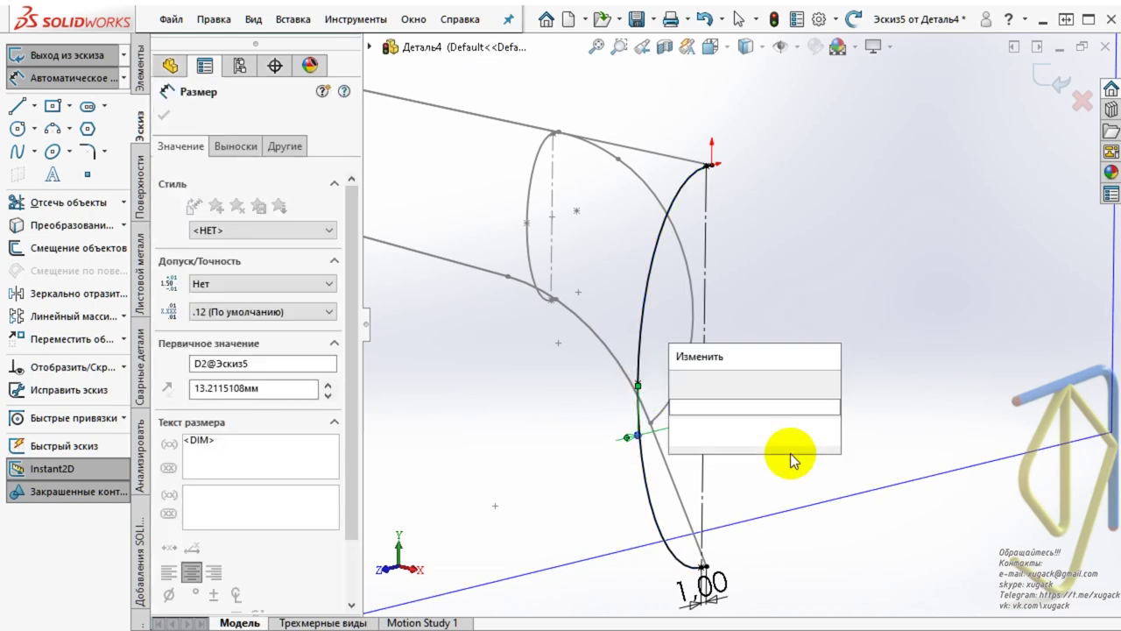
pyautogui.write('5')
pyautogui.press('Return')
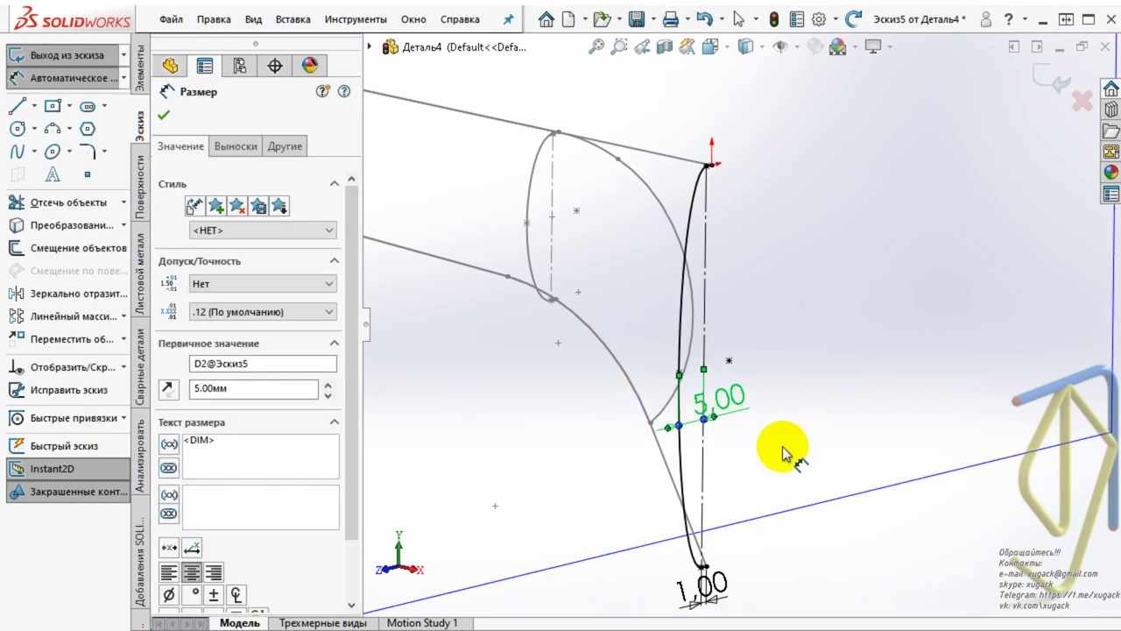
pyautogui.press('Escape')
pyautogui.moveTo(826, 412)
pyautogui.mouseDown(button='middle')
pyautogui.moveTo(631, 313)
pyautogui.moveTo(646, 257)
pyautogui.moveTo(621, 298)
pyautogui.moveTo(718, 358)
pyautogui.moveTo(861, 261)
pyautogui.mouseUp(button='middle')
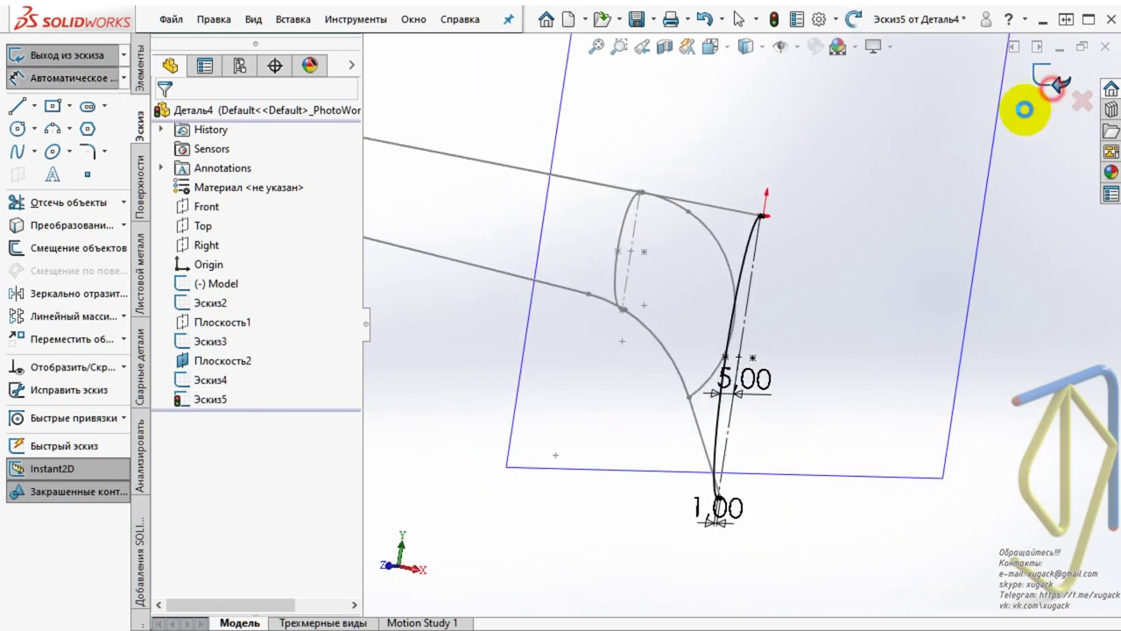
# - Exit Эскиз5 and hide Плоскость2
pyautogui.click(1047, 83)
pyautogui.click(801, 459)
pyautogui.moveTo(801, 459)
pyautogui.mouseDown(button='middle')
pyautogui.moveTo(780, 295)
pyautogui.moveTo(742, 366)
pyautogui.moveTo(795, 420)
pyautogui.mouseUp(button='middle')
pyautogui.click(819, 337)
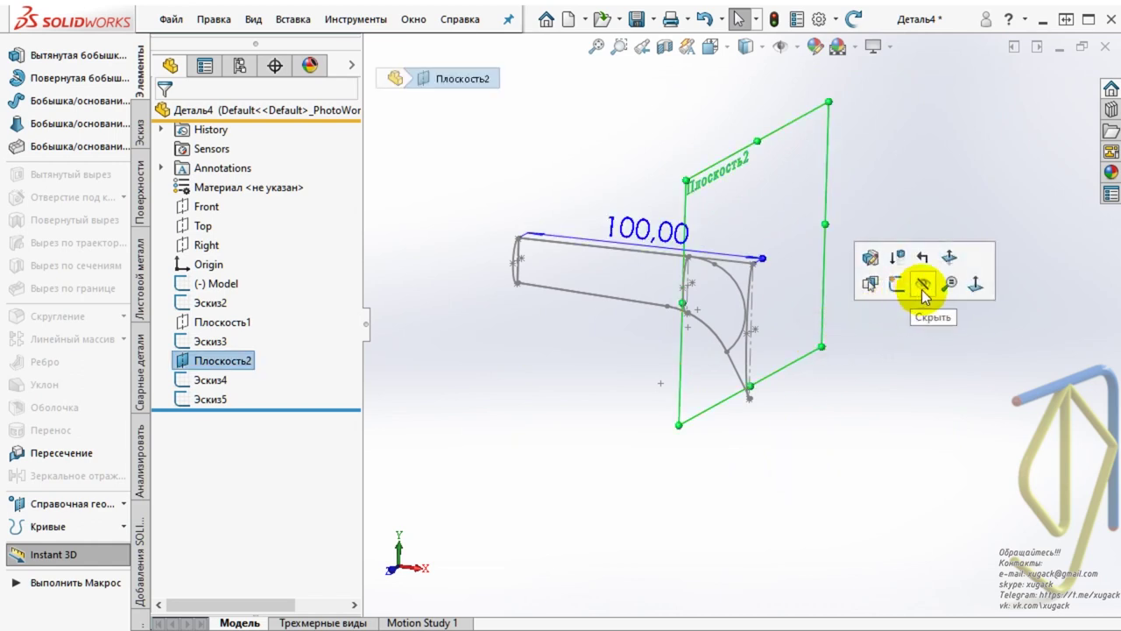
pyautogui.click(922, 284)
# - Orbit around the wireframe to inspect the Model path and profile sketches
pyautogui.moveTo(682, 382); pyautogui.dragTo(692, 307, button='middle')
pyautogui.moveTo(608, 287); pyautogui.dragTo(579, 298, button='middle')
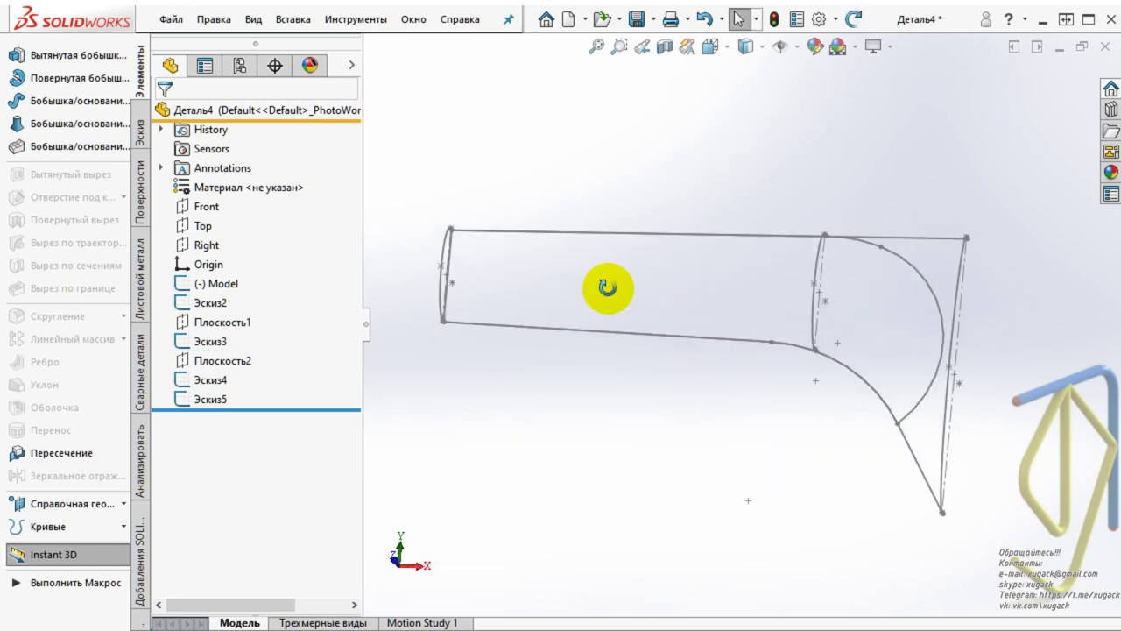
pyautogui.click(221, 285)
pyautogui.click(528, 457)
pyautogui.moveTo(627, 352)
pyautogui.mouseDown(button='middle')
pyautogui.moveTo(700, 411)
pyautogui.moveTo(634, 393)
pyautogui.moveTo(581, 320)
pyautogui.moveTo(620, 447)
pyautogui.moveTo(718, 342)
pyautogui.moveTo(649, 435)
pyautogui.moveTo(573, 428)
pyautogui.moveTo(594, 448)
pyautogui.moveTo(608, 404)
pyautogui.mouseUp(button='middle')
pyautogui.press('Escape')
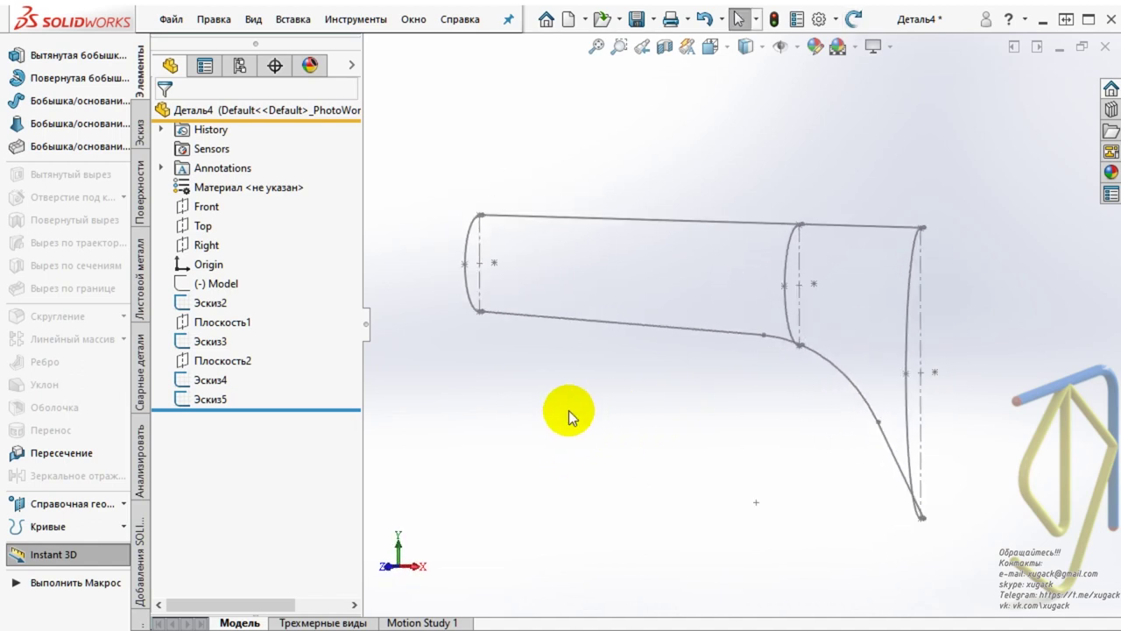
pyautogui.click(138, 210)
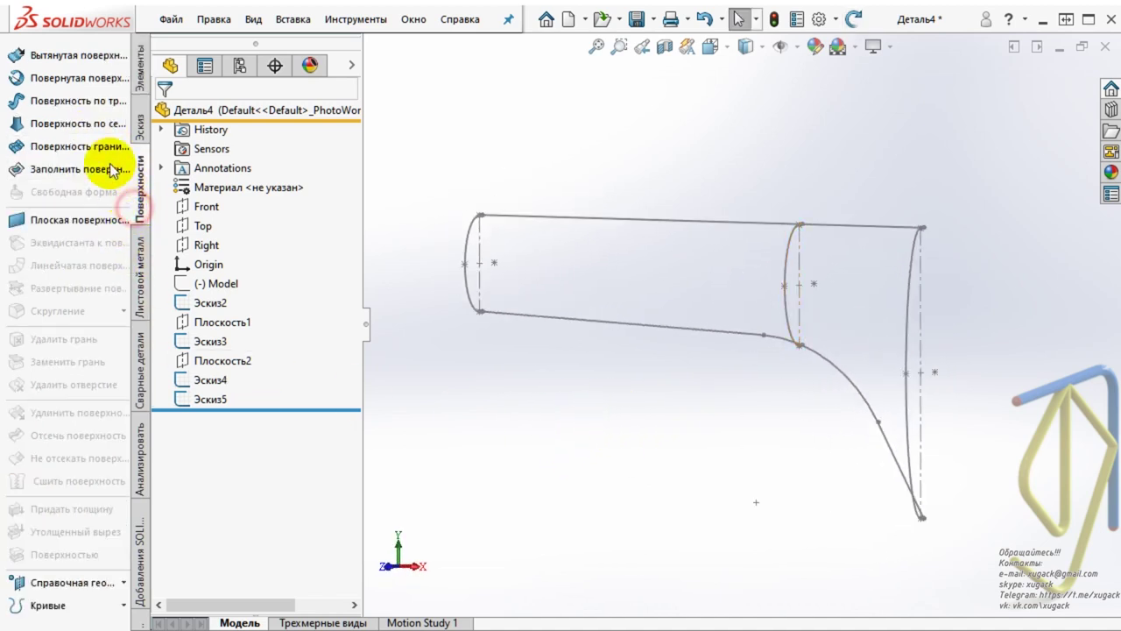
# - Start a lofted surface with Эскиз2 and Эскиз5 as profiles
pyautogui.click(92, 122)
pyautogui.scroll(-3, 516, 240)
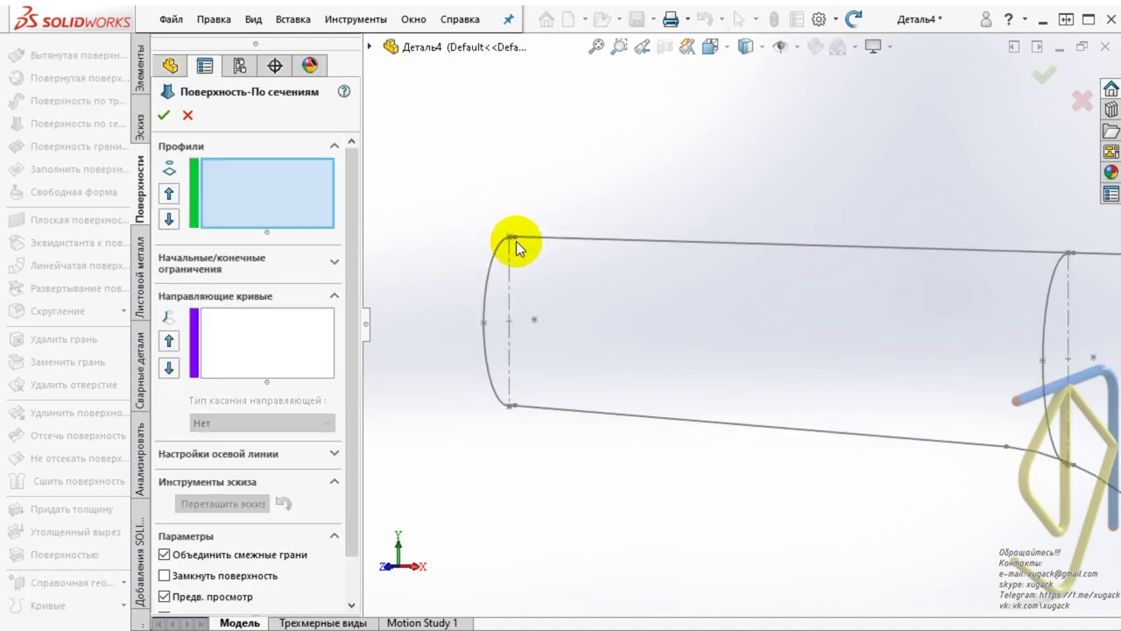
pyautogui.click(368, 46)
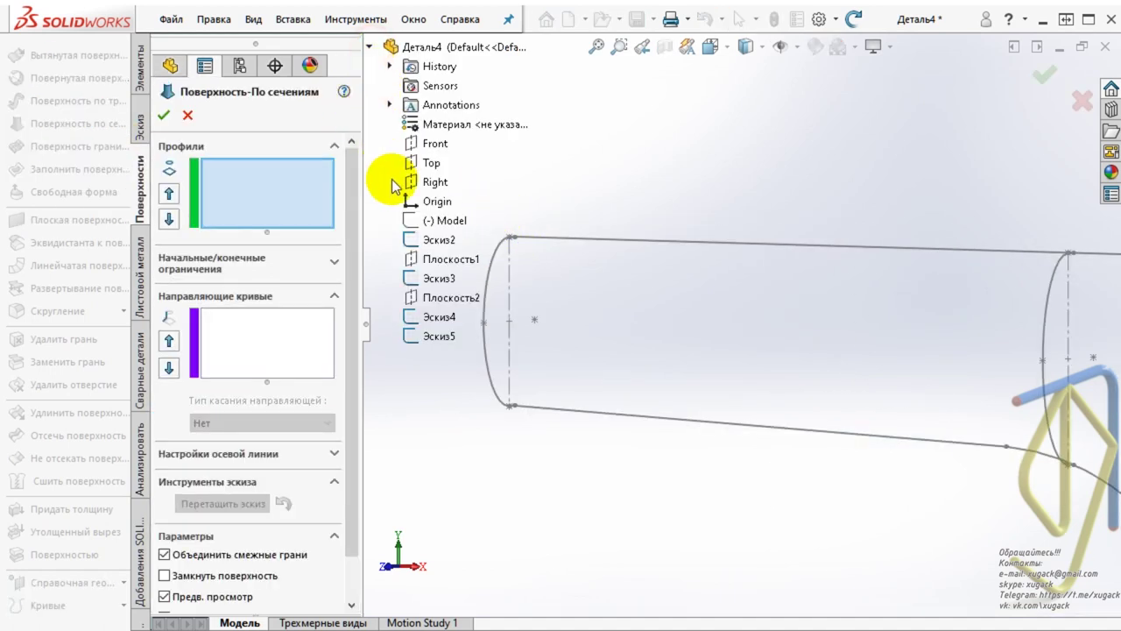
pyautogui.click(438, 239)
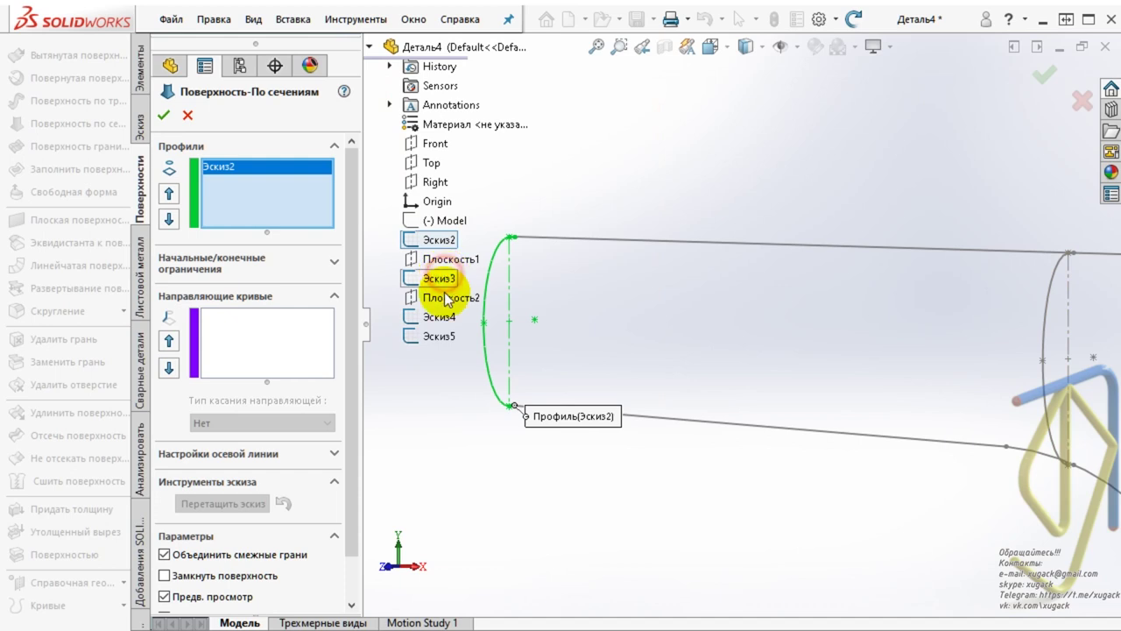
pyautogui.click(449, 339)
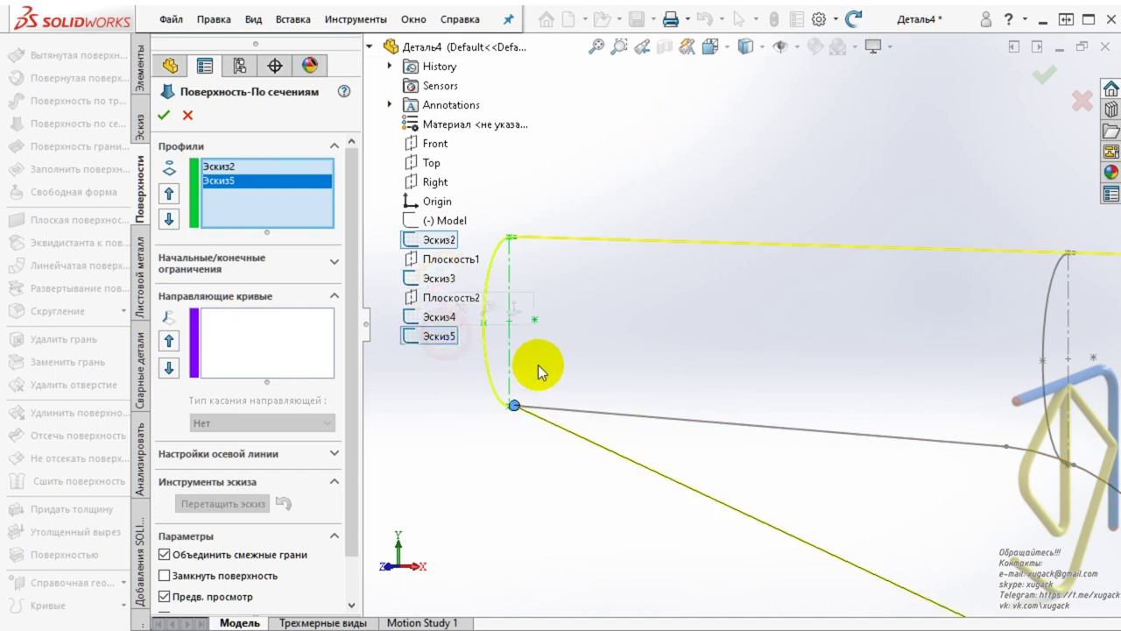
pyautogui.press('f')
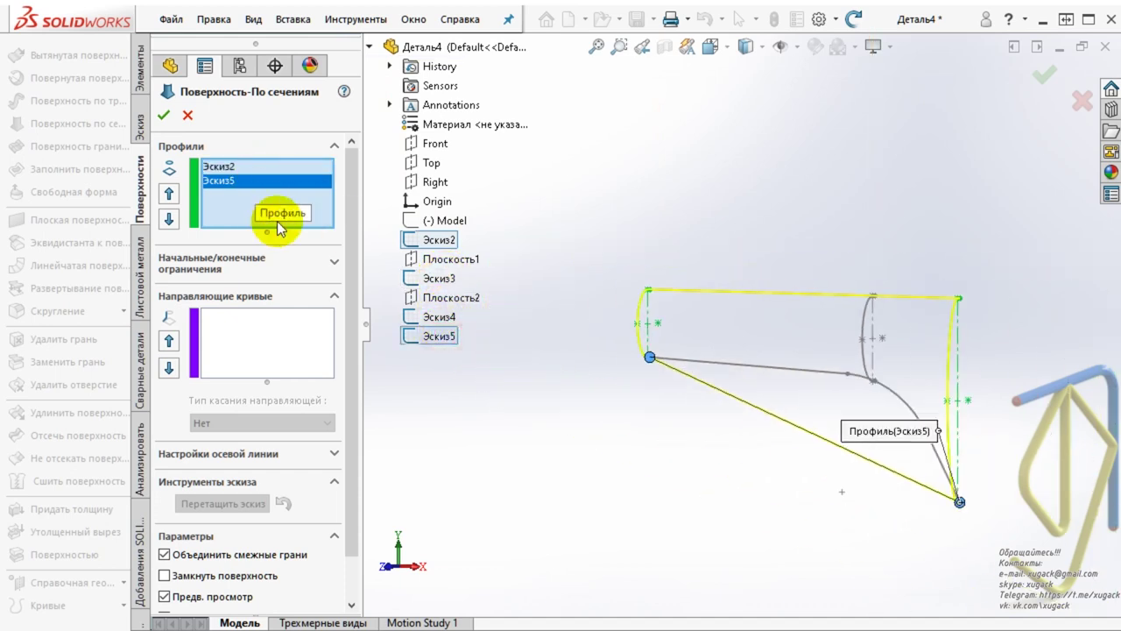
# - Add Эскиз3 as a profile and move it between Эскиз2 and Эскиз5
pyautogui.click(275, 214)
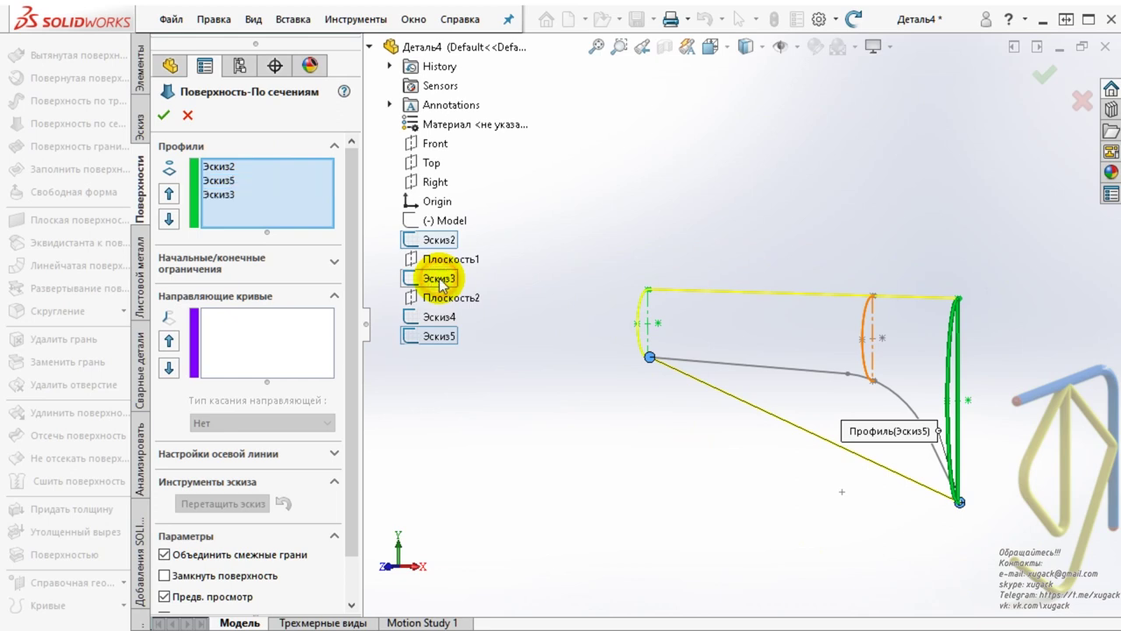
pyautogui.click(232, 195)
pyautogui.click(170, 194)
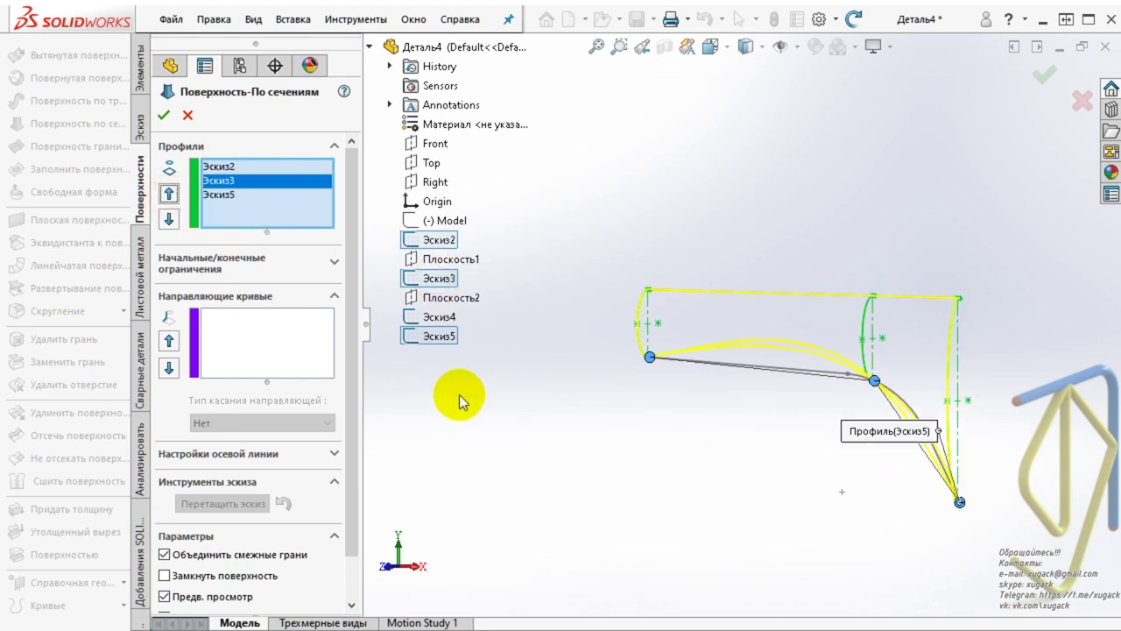
pyautogui.click(254, 342)
pyautogui.rightClick(255, 344)
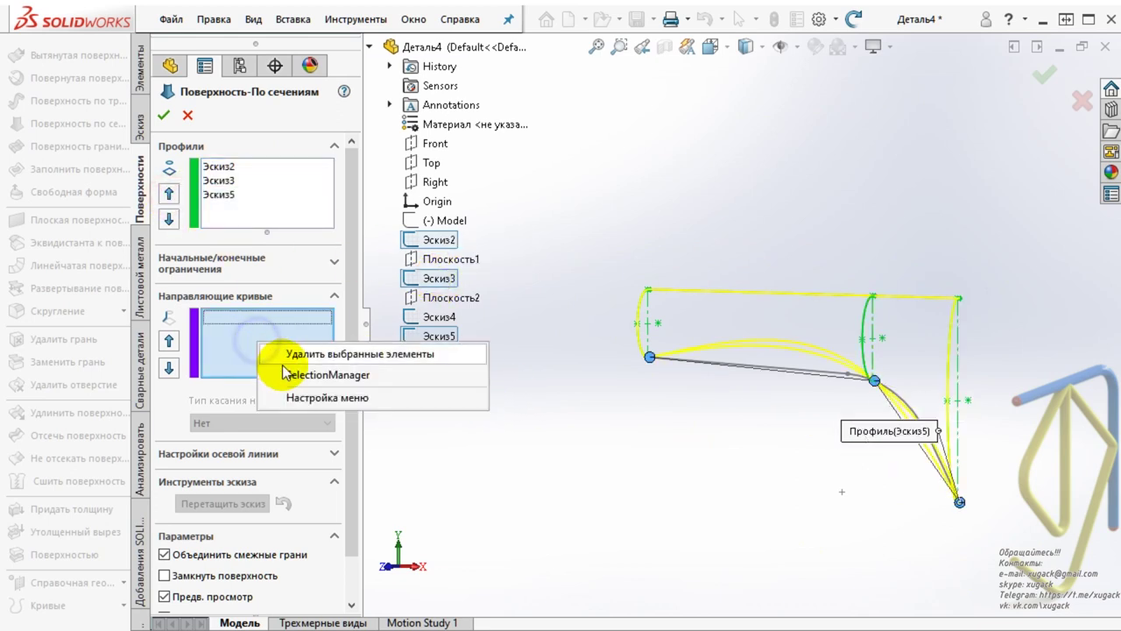
# - Add the top line and lower bent curve as loft guide curves, creating Поверхность-По сечениям1
pyautogui.click(286, 365)
pyautogui.click(783, 296)
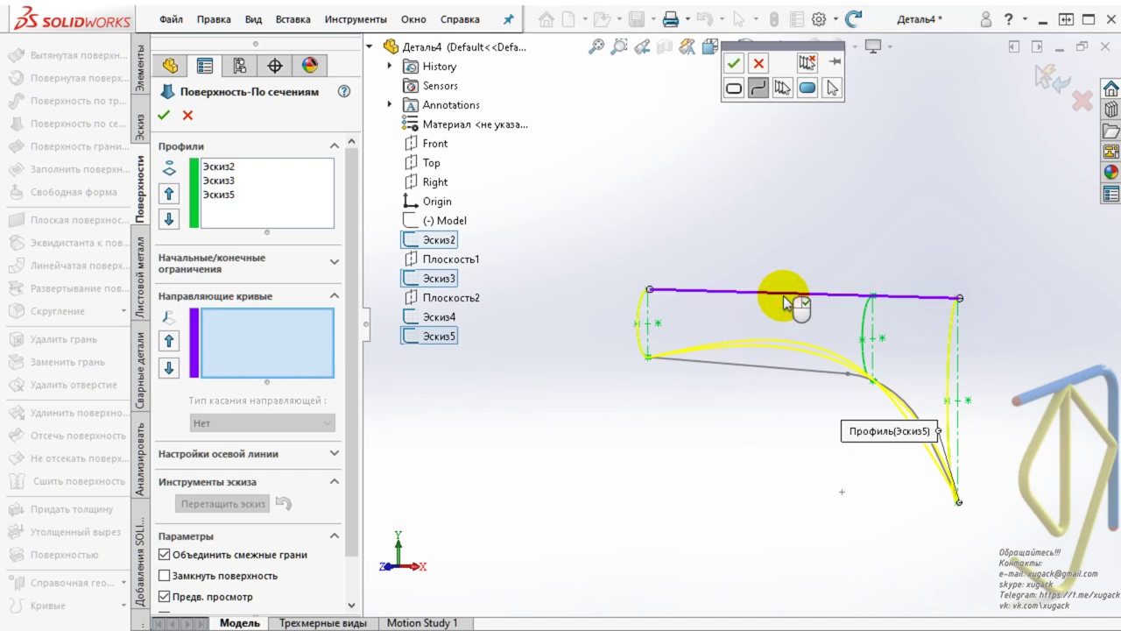
pyautogui.rightClick(735, 385)
pyautogui.rightClick(285, 399)
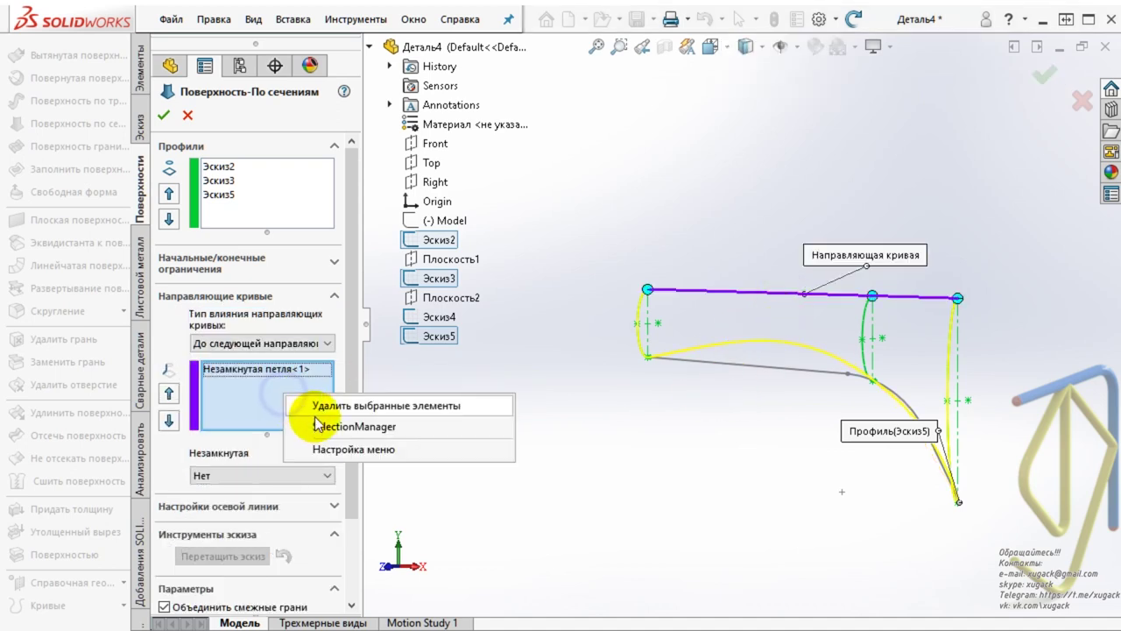
pyautogui.click(318, 418)
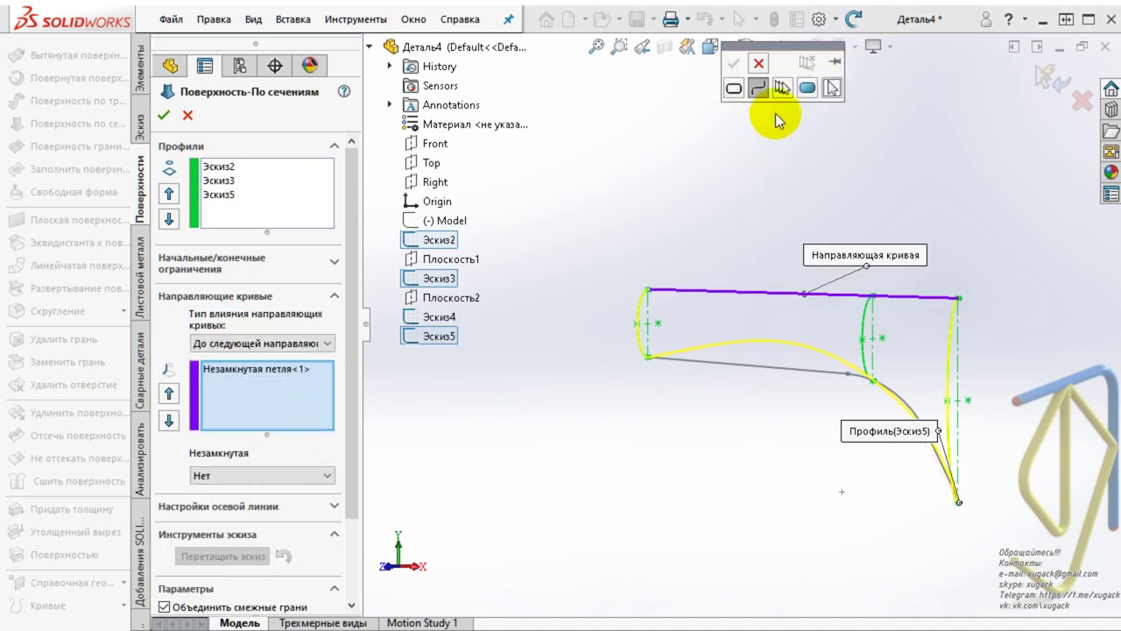
pyautogui.click(741, 368)
pyautogui.rightClick(741, 368)
pyautogui.moveTo(614, 348)
pyautogui.mouseDown(button='middle')
pyautogui.moveTo(576, 313)
pyautogui.moveTo(594, 370)
pyautogui.mouseUp(button='middle')
pyautogui.click(164, 121)
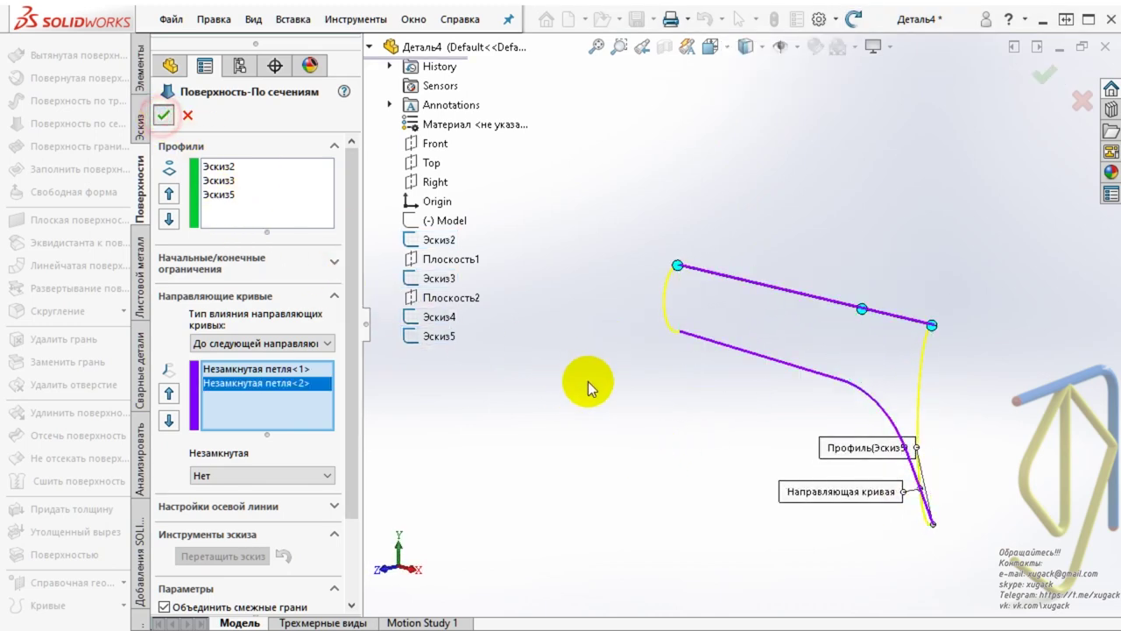
pyautogui.moveTo(645, 318)
pyautogui.mouseDown(button='middle')
pyautogui.moveTo(759, 210)
pyautogui.moveTo(696, 292)
pyautogui.moveTo(550, 400)
pyautogui.moveTo(595, 383)
pyautogui.moveTo(657, 277)
pyautogui.moveTo(621, 342)
pyautogui.moveTo(573, 345)
pyautogui.moveTo(615, 342)
pyautogui.mouseUp(button='middle')
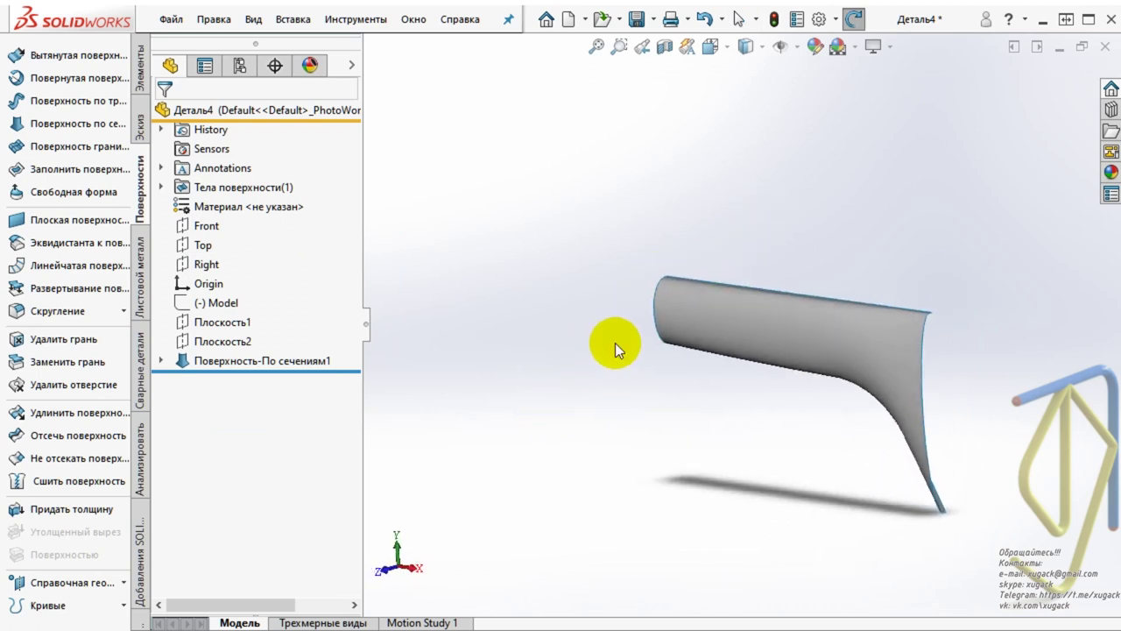
# - Start a sketch on the Front plane, view it face-on, and show the Model sketch
pyautogui.click(212, 233)
pyautogui.click(229, 206)
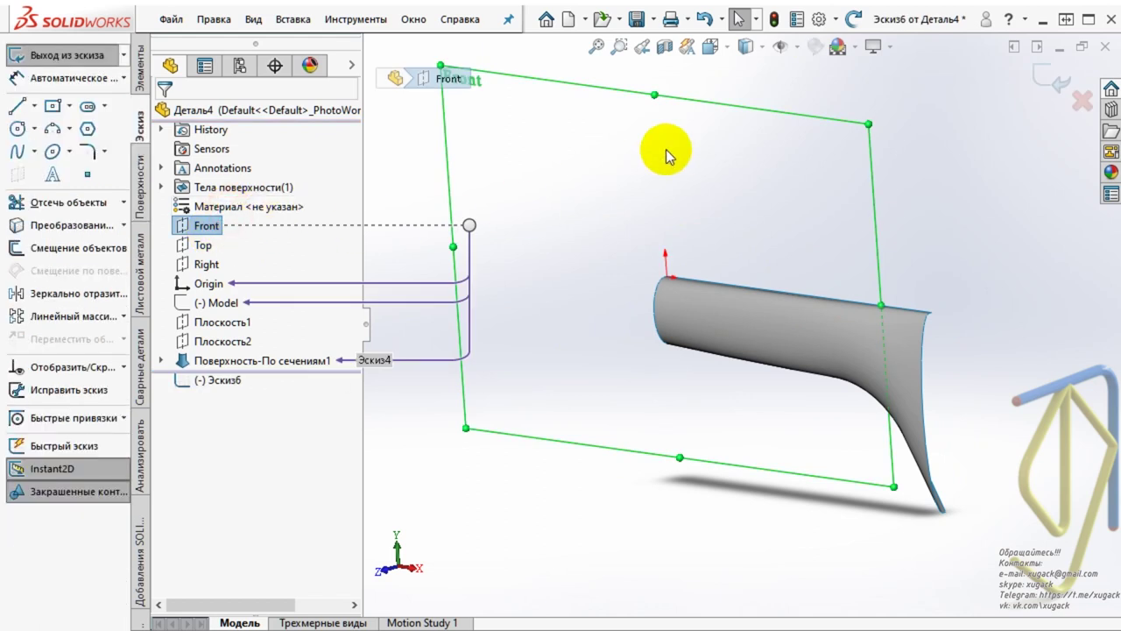
pyautogui.click(746, 48)
pyautogui.click(791, 155)
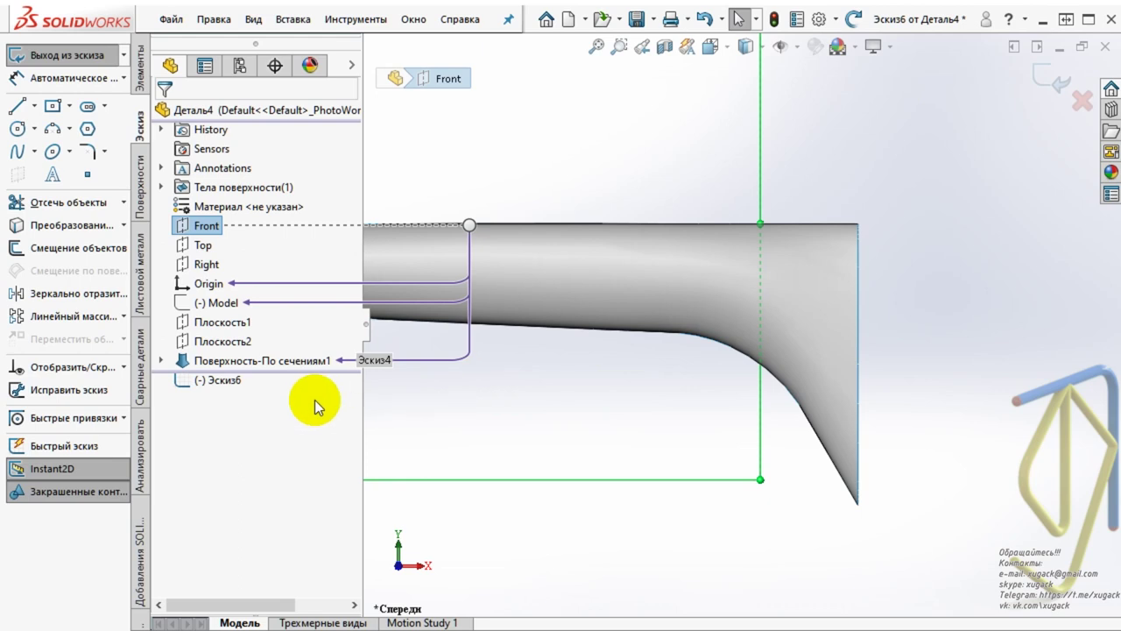
pyautogui.click(218, 303)
pyautogui.click(233, 274)
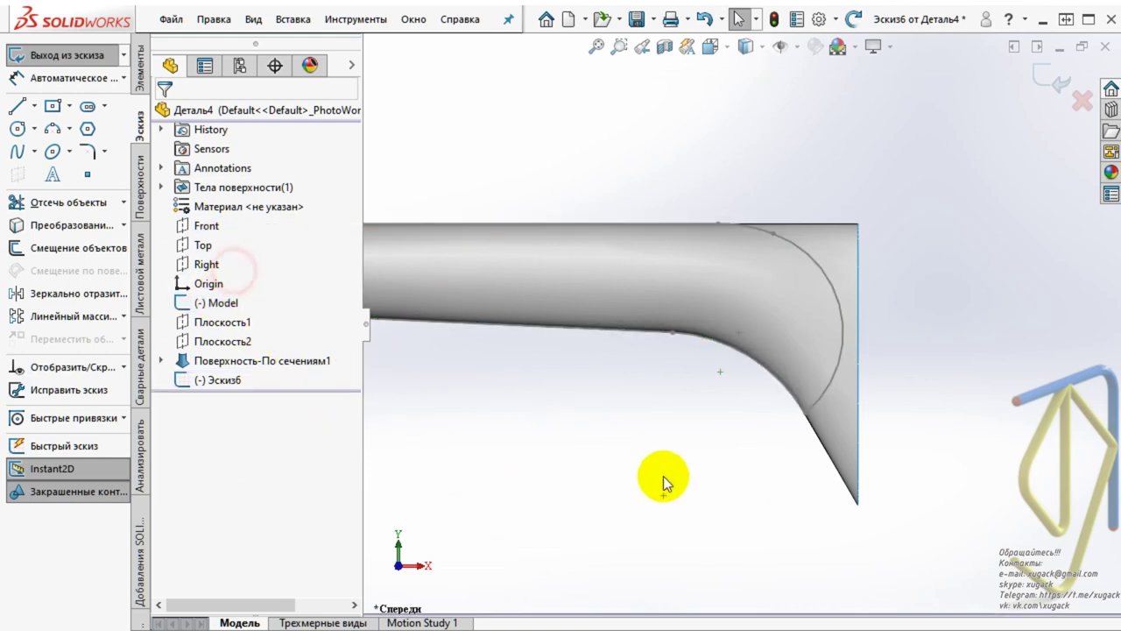
# - Convert the Model sketch's two arcs, Дуга2 and Дуга3, into Эскиз6
pyautogui.click(72, 225)
pyautogui.click(833, 296)
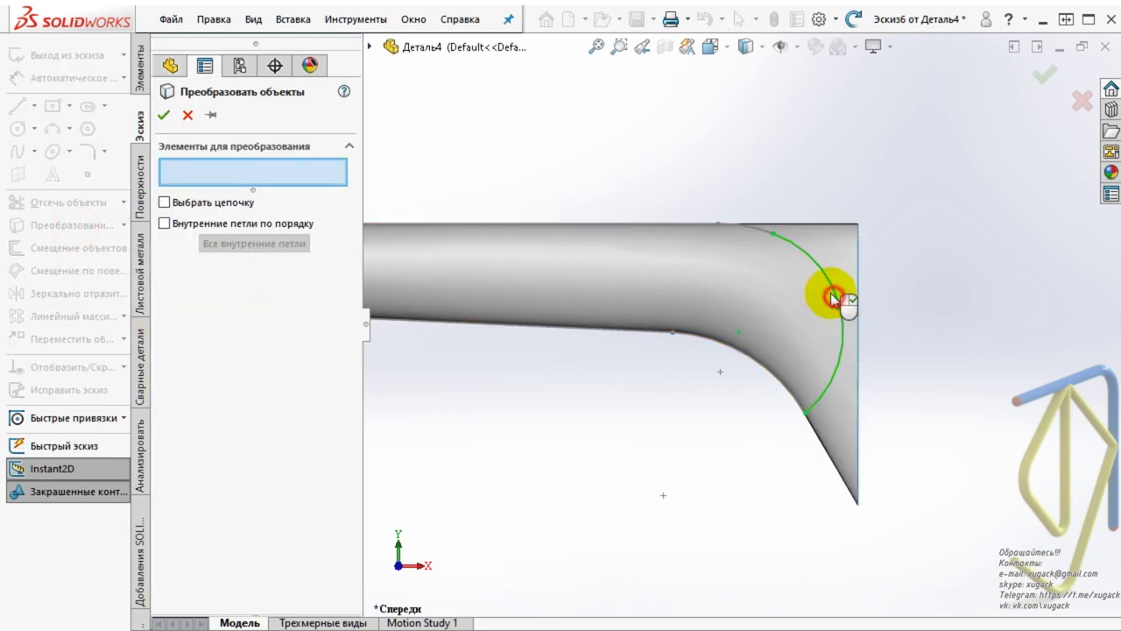
pyautogui.click(756, 230)
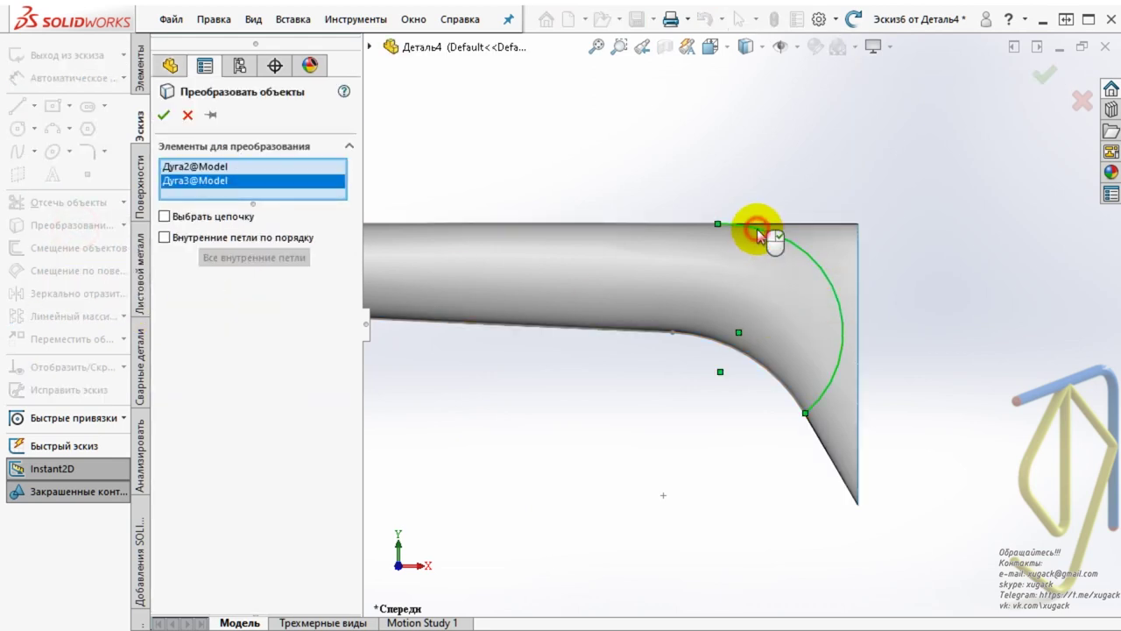
pyautogui.click(165, 116)
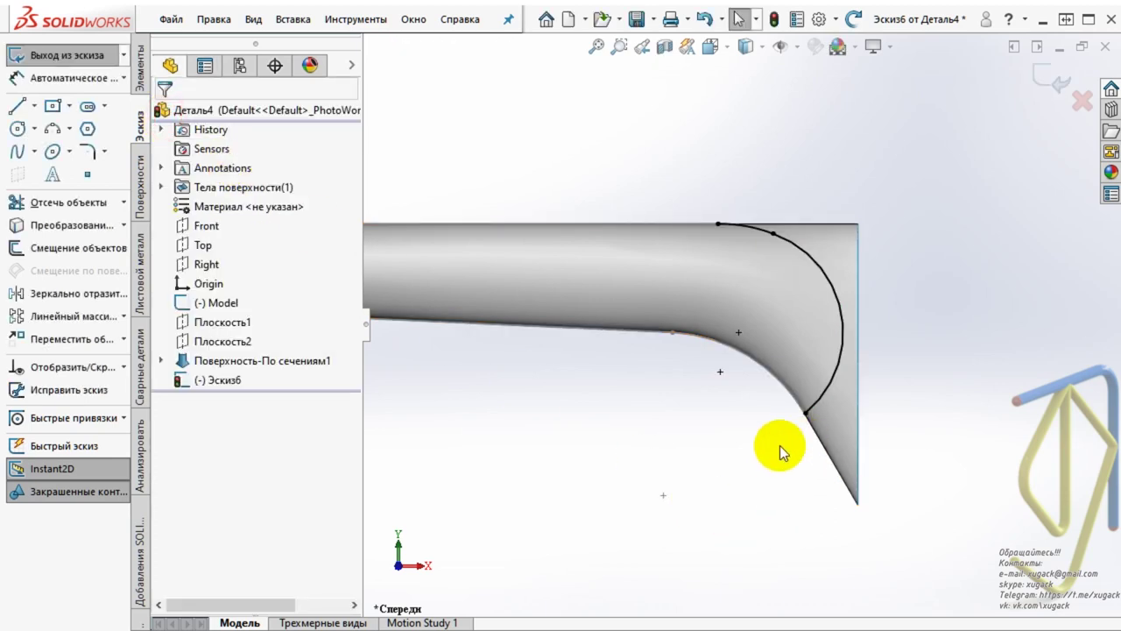
pyautogui.moveTo(703, 419); pyautogui.dragTo(691, 294, button='middle')
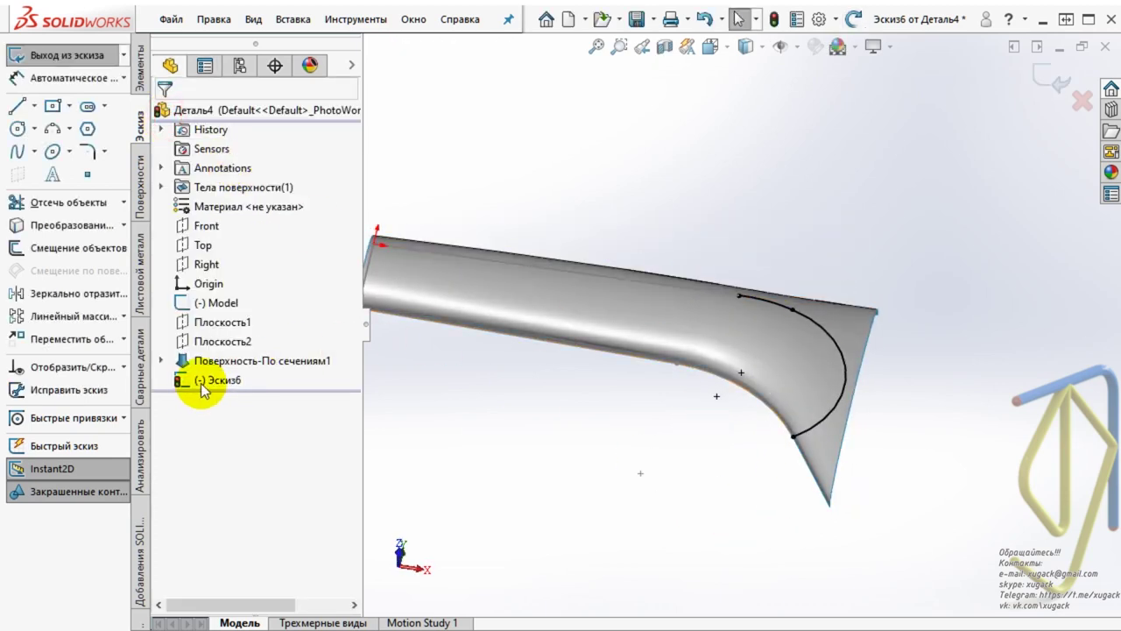
# - Extrude Эскиз6 into a 10.00 mm surface, Поверхность-Вытянуть1
pyautogui.click(140, 211)
pyautogui.click(26, 50)
pyautogui.moveTo(605, 342)
pyautogui.mouseDown(button='middle')
pyautogui.moveTo(545, 283)
pyautogui.moveTo(437, 268)
pyautogui.mouseUp(button='middle')
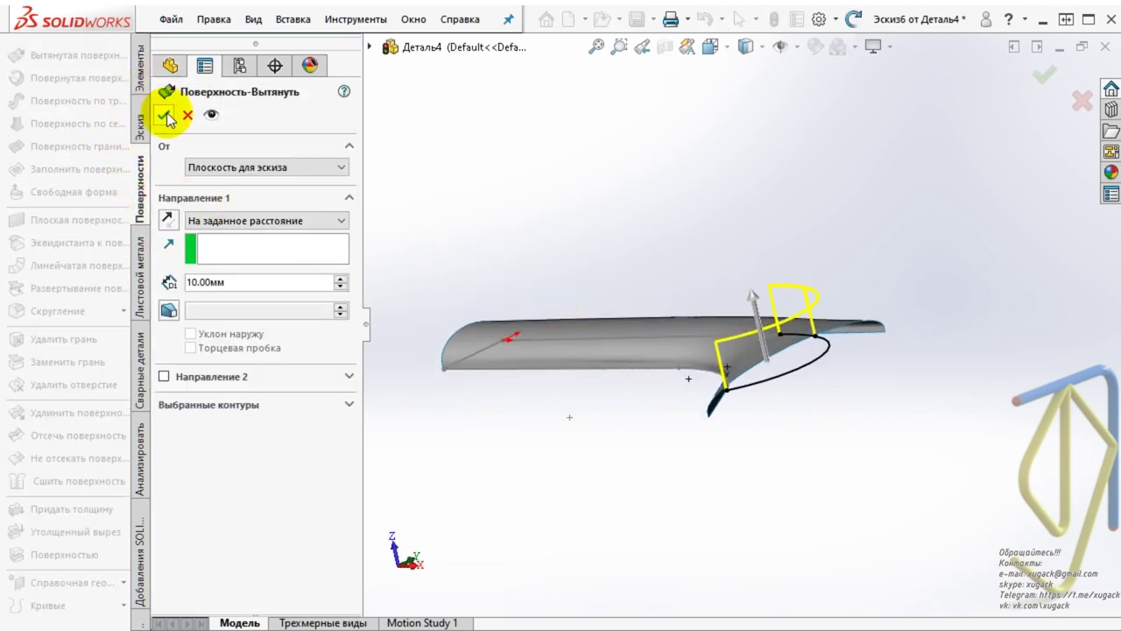
pyautogui.press('Return')
pyautogui.moveTo(753, 358)
pyautogui.mouseDown(button='middle')
pyautogui.moveTo(776, 470)
pyautogui.moveTo(763, 450)
pyautogui.mouseUp(button='middle')
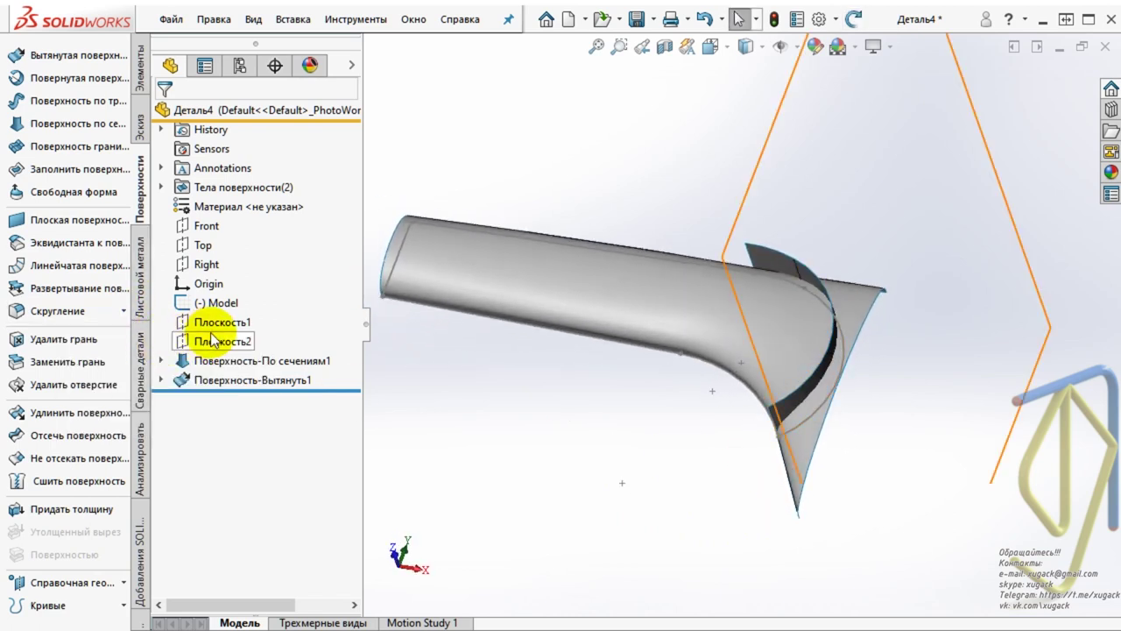
# - Hide the Model sketch
pyautogui.click(215, 302)
pyautogui.click(602, 495)
pyautogui.moveTo(601, 496)
pyautogui.mouseDown(button='middle')
pyautogui.moveTo(708, 333)
pyautogui.moveTo(650, 401)
pyautogui.moveTo(613, 396)
pyautogui.mouseUp(button='middle')
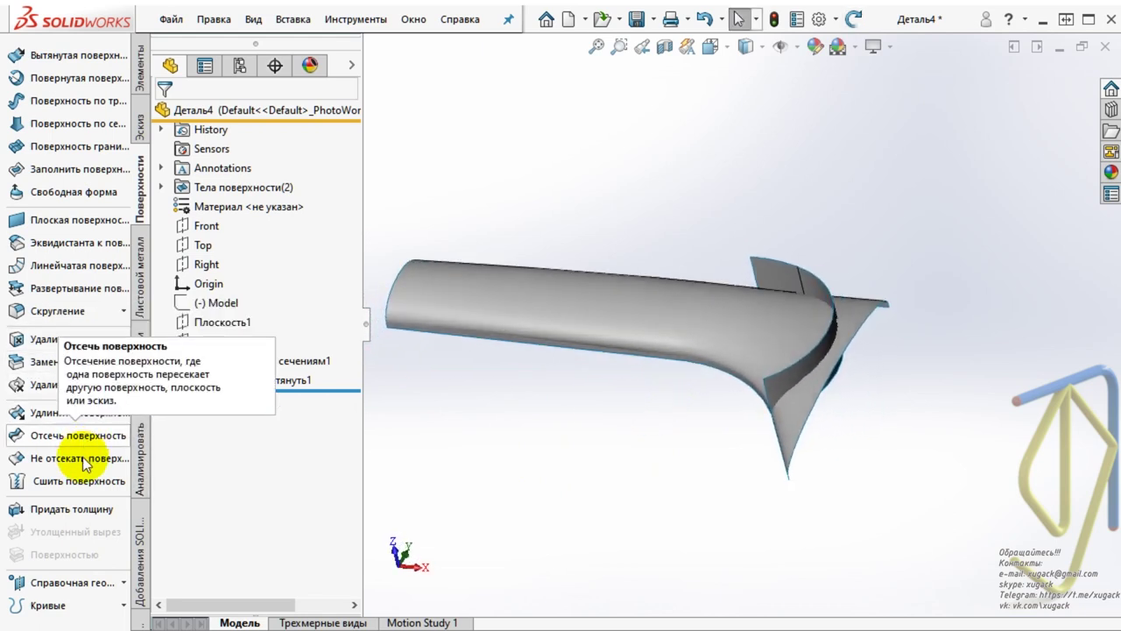
pyautogui.click(84, 415)
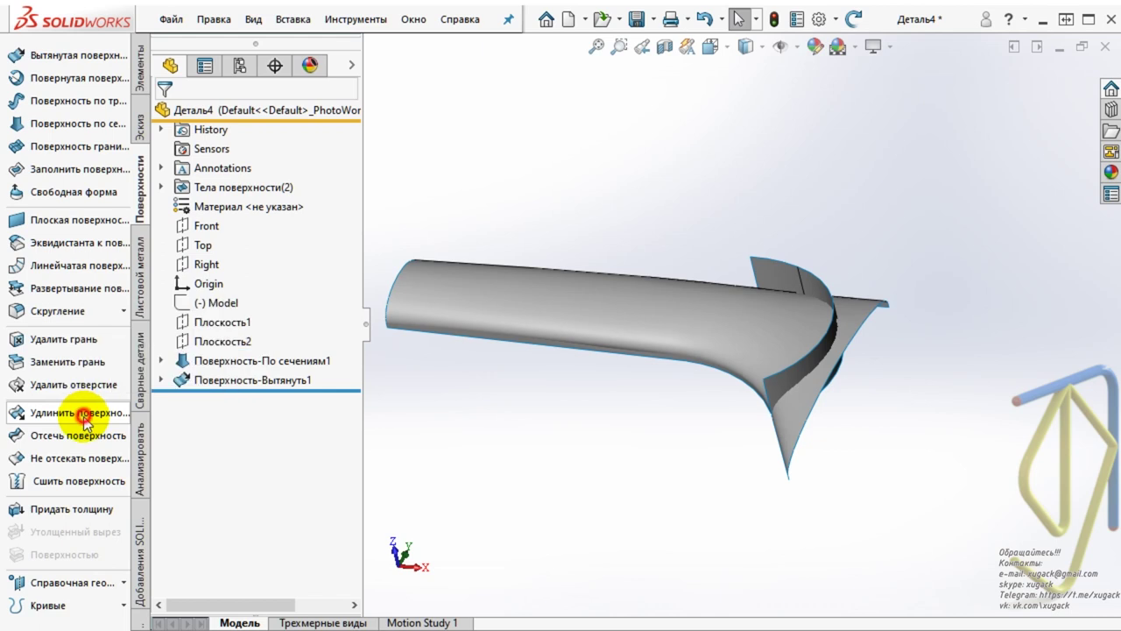
# - Extend the picked surface edge 1.00 mm as Same surface, creating Поверхность-Удлинить1
pyautogui.scroll(-3, 734, 414)
pyautogui.scroll(-3, 734, 414)
pyautogui.click(824, 348)
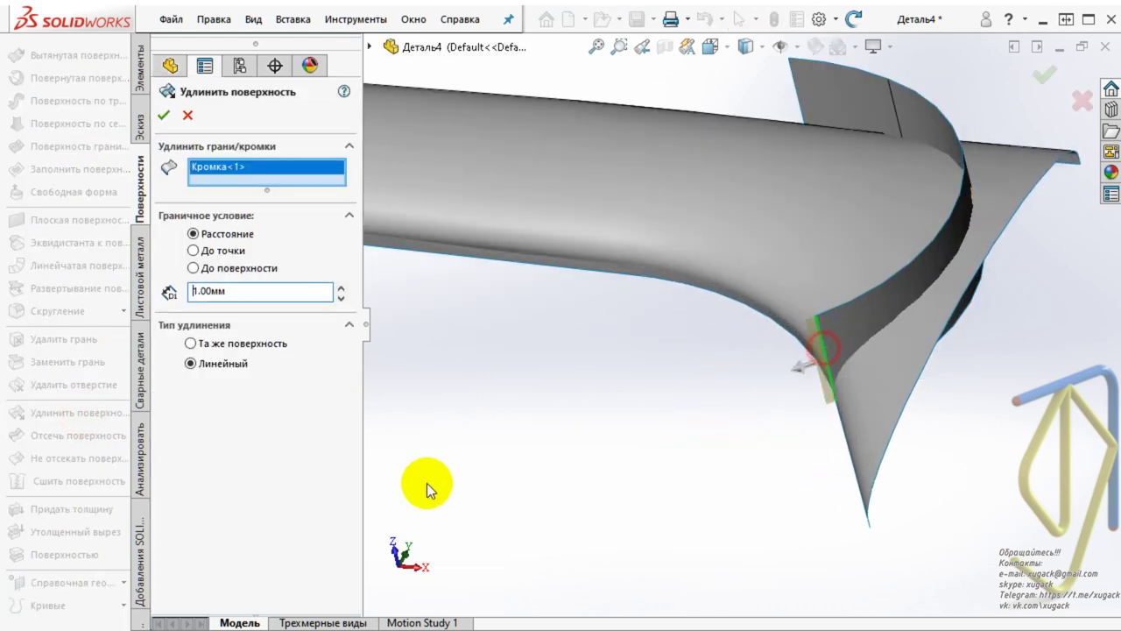
pyautogui.click(166, 112)
pyautogui.moveTo(826, 320)
pyautogui.mouseDown(button='middle')
pyautogui.moveTo(844, 380)
pyautogui.moveTo(832, 406)
pyautogui.moveTo(733, 496)
pyautogui.moveTo(751, 242)
pyautogui.moveTo(708, 275)
pyautogui.mouseUp(button='middle')
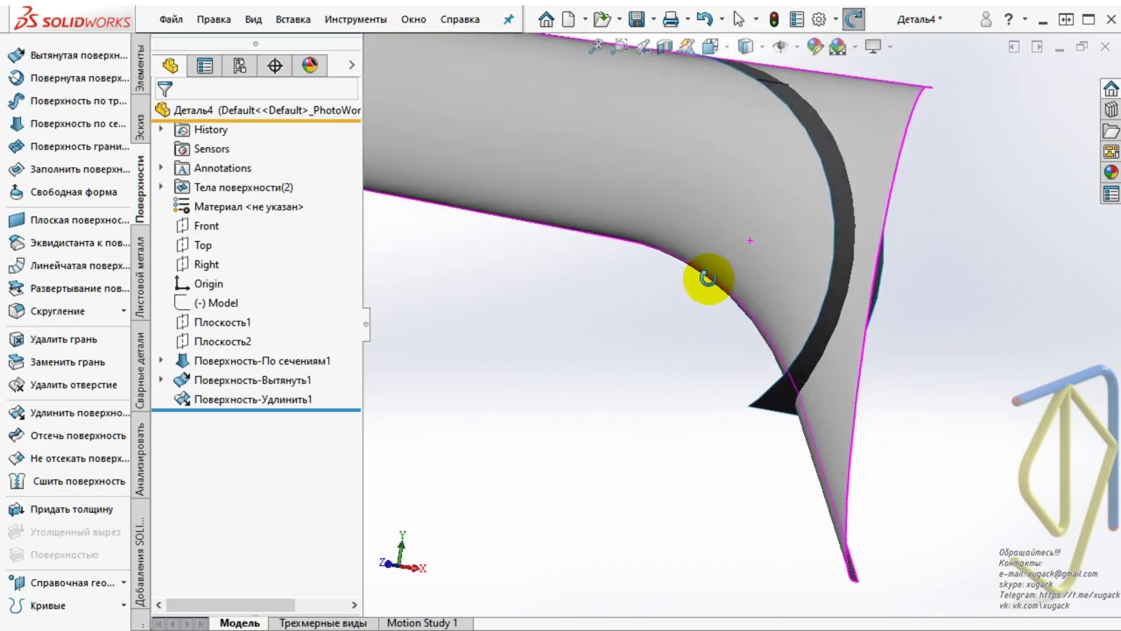
pyautogui.click(78, 436)
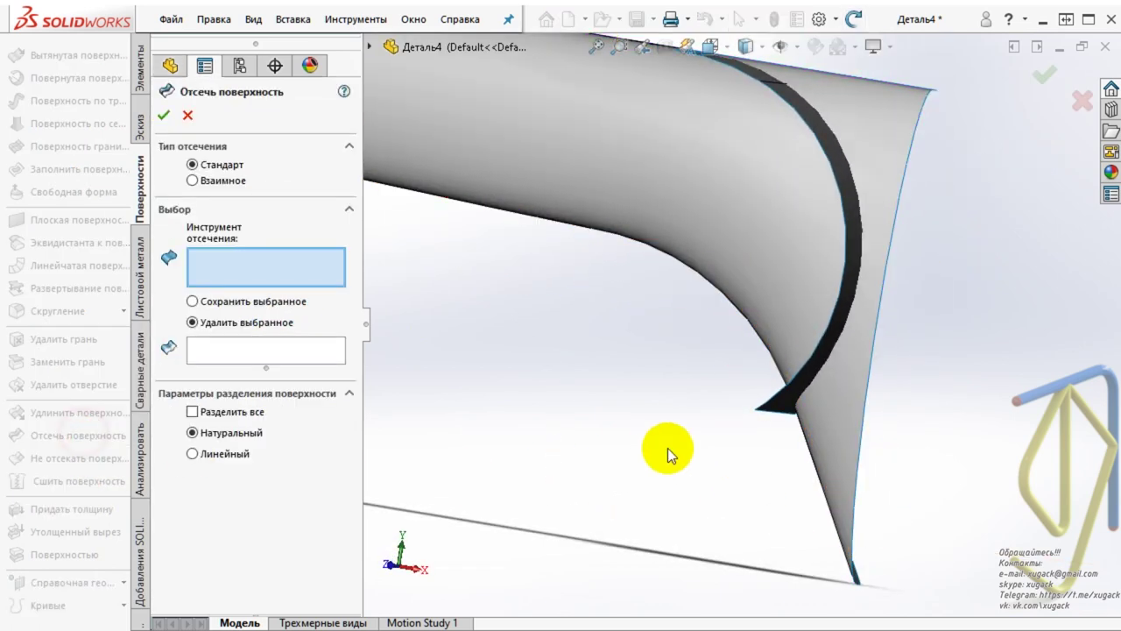
# - Trim the lofted tube with Поверхность-Удлинить1 as the tool, removing the tube piece
pyautogui.scroll(3, 679, 443)
pyautogui.moveTo(690, 438)
pyautogui.mouseDown(button='middle')
pyautogui.moveTo(675, 333)
pyautogui.moveTo(658, 401)
pyautogui.mouseUp(button='middle')
pyautogui.scroll(-3, 662, 397)
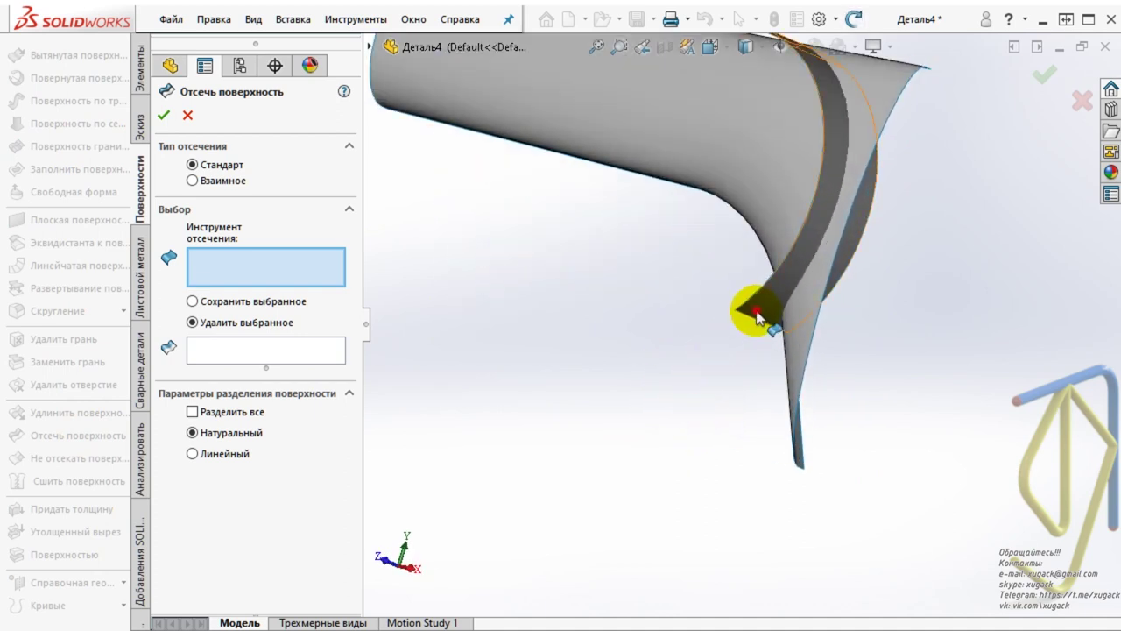
pyautogui.click(750, 313)
pyautogui.click(791, 386)
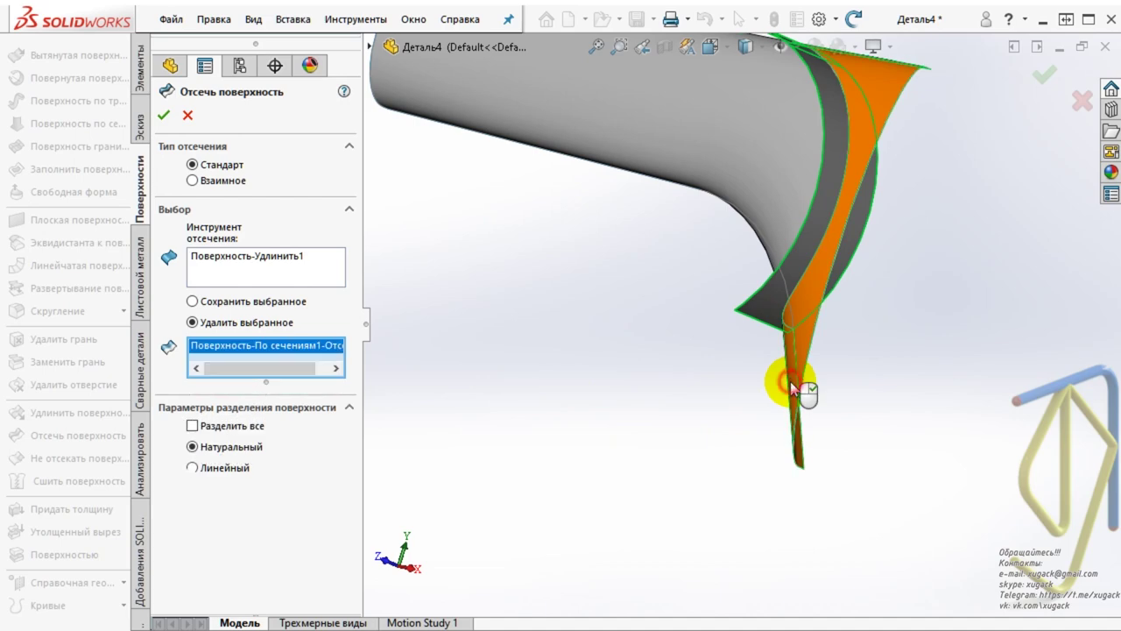
pyautogui.press('Return')
pyautogui.moveTo(793, 408); pyautogui.dragTo(740, 331, button='middle')
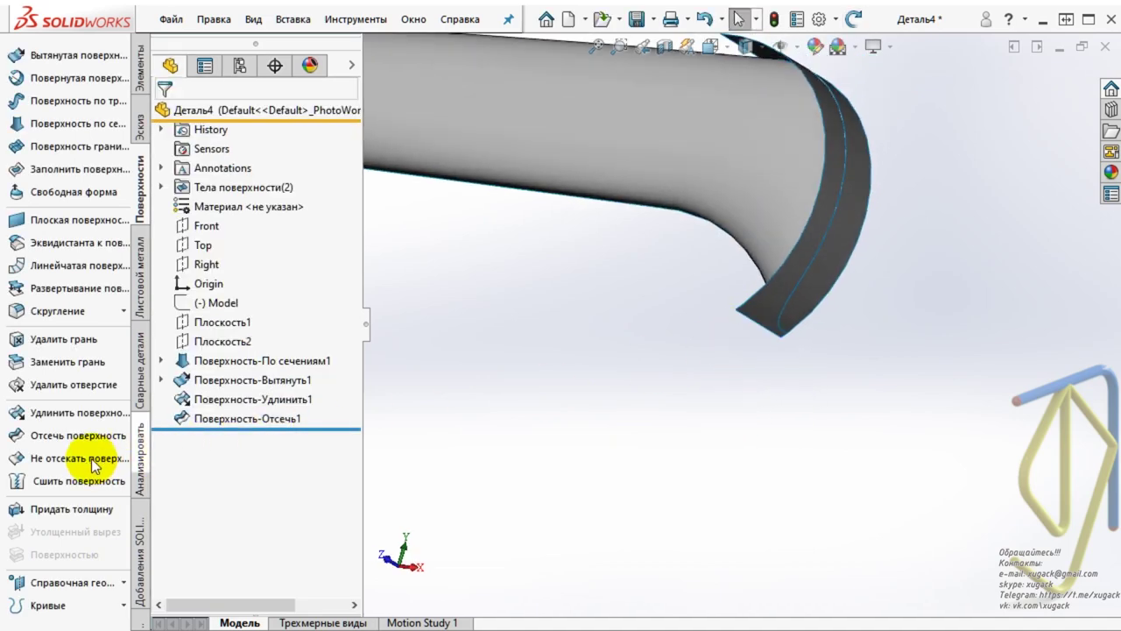
# - Trim again with Поверхность-Отсечь1 as the tool, removing the leftover extended strip
pyautogui.click(70, 435)
pyautogui.click(638, 121)
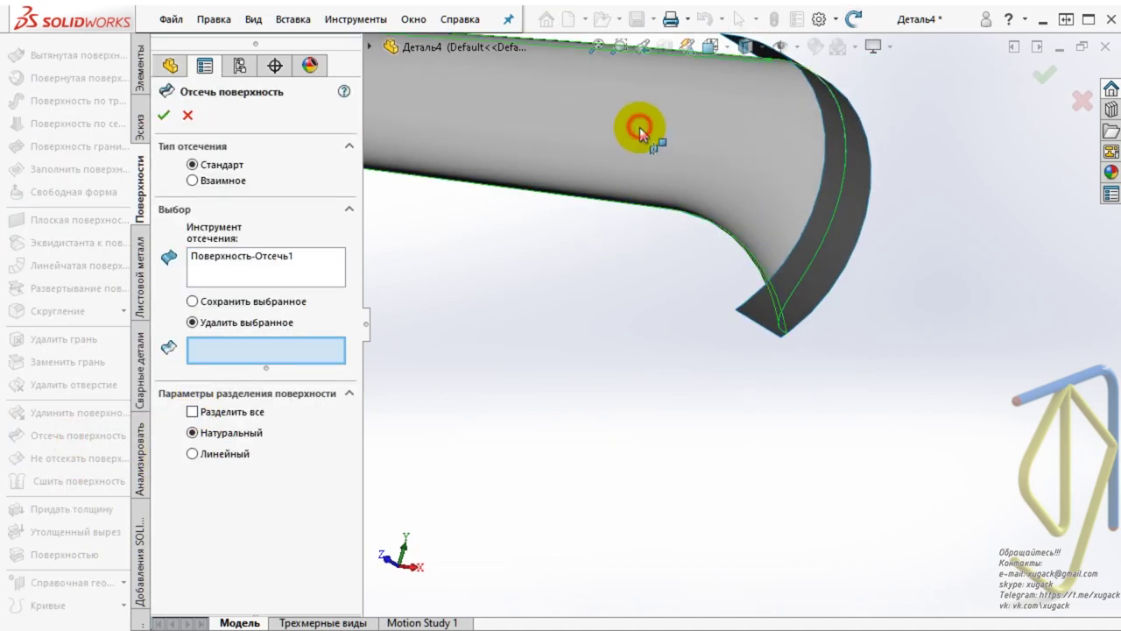
pyautogui.click(778, 297)
pyautogui.rightClick(701, 385)
pyautogui.scroll(3, 675, 420)
pyautogui.moveTo(650, 306)
pyautogui.mouseDown(button='middle')
pyautogui.moveTo(563, 565)
pyautogui.moveTo(500, 517)
pyautogui.moveTo(651, 358)
pyautogui.mouseUp(button='middle')
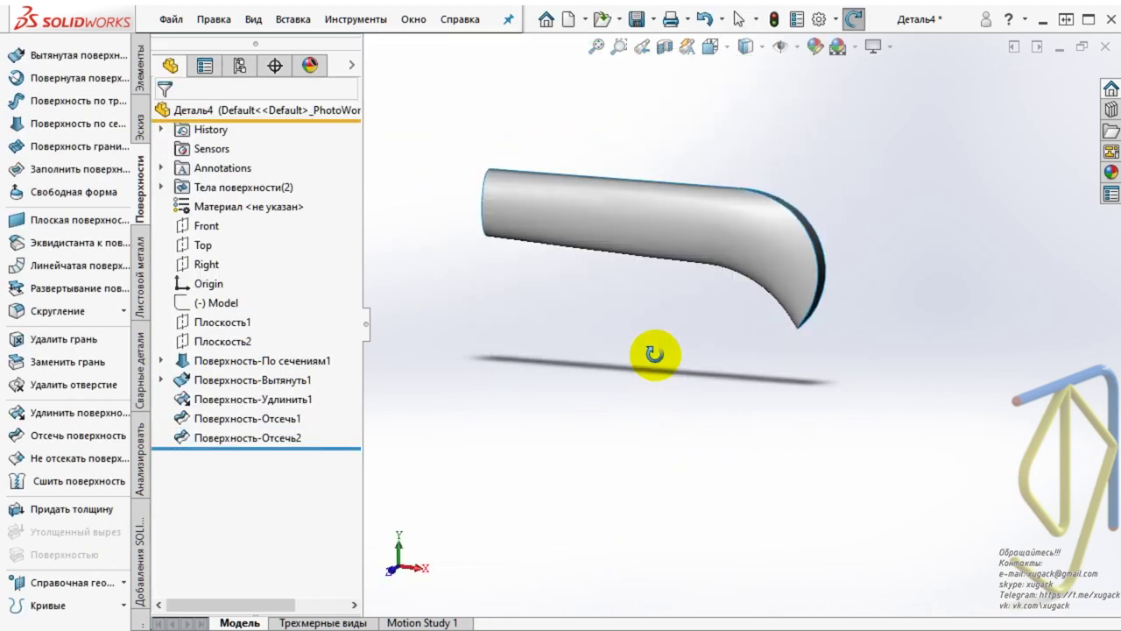
pyautogui.click(224, 303)
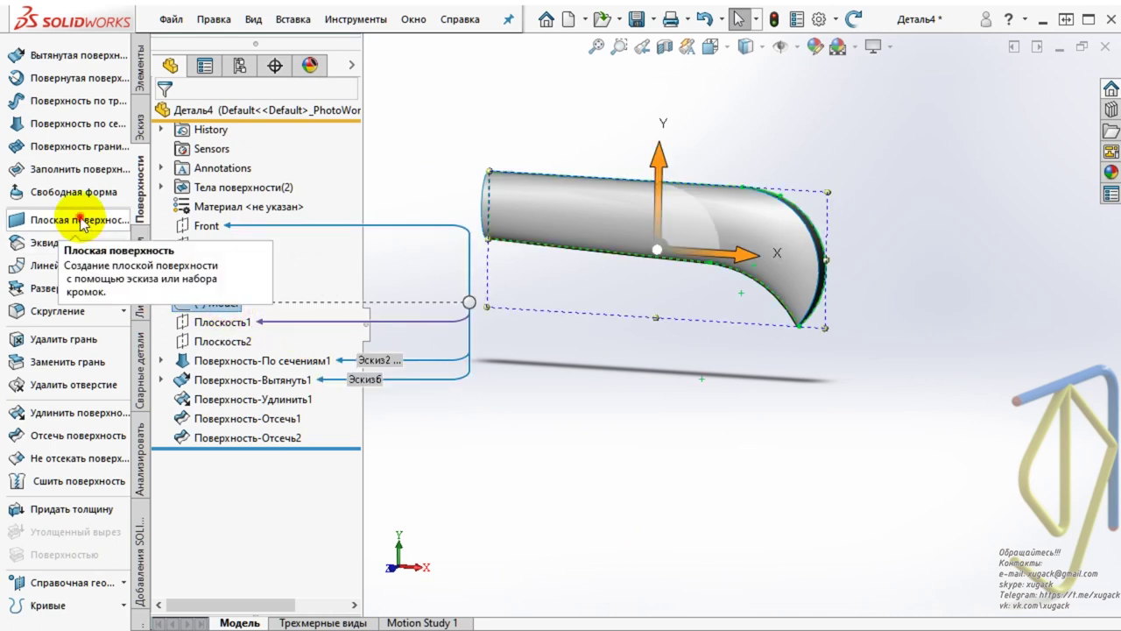
# - Create a planar cap surface from the Model sketch
pyautogui.click(83, 220)
pyautogui.click(164, 116)
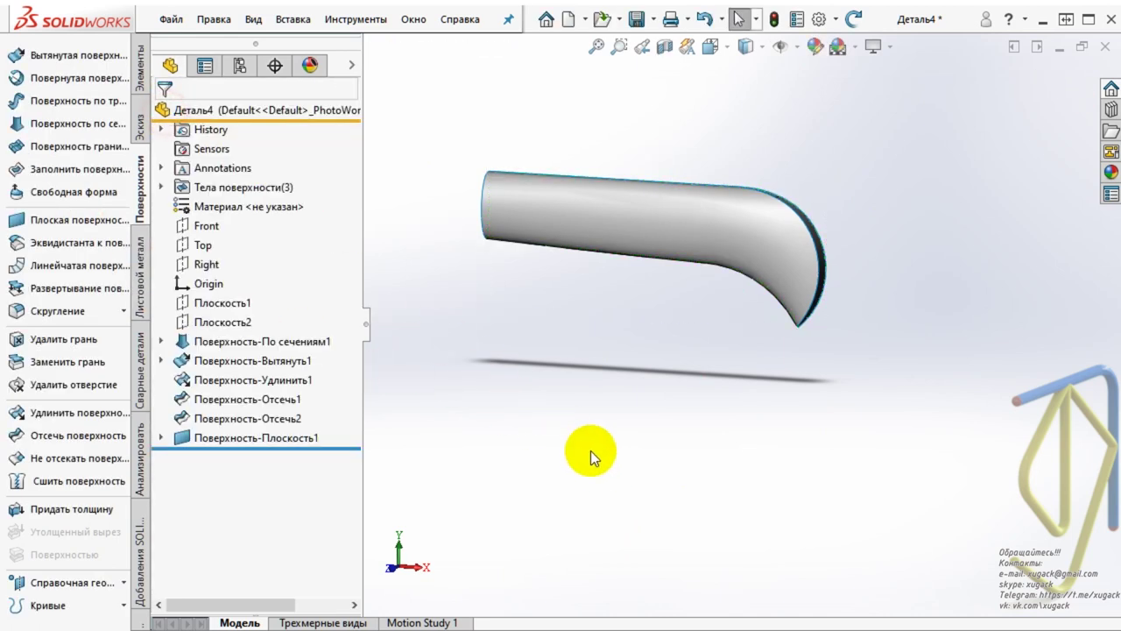
pyautogui.moveTo(586, 314)
pyautogui.mouseDown(button='middle')
pyautogui.moveTo(745, 305)
pyautogui.moveTo(720, 349)
pyautogui.mouseUp(button='middle')
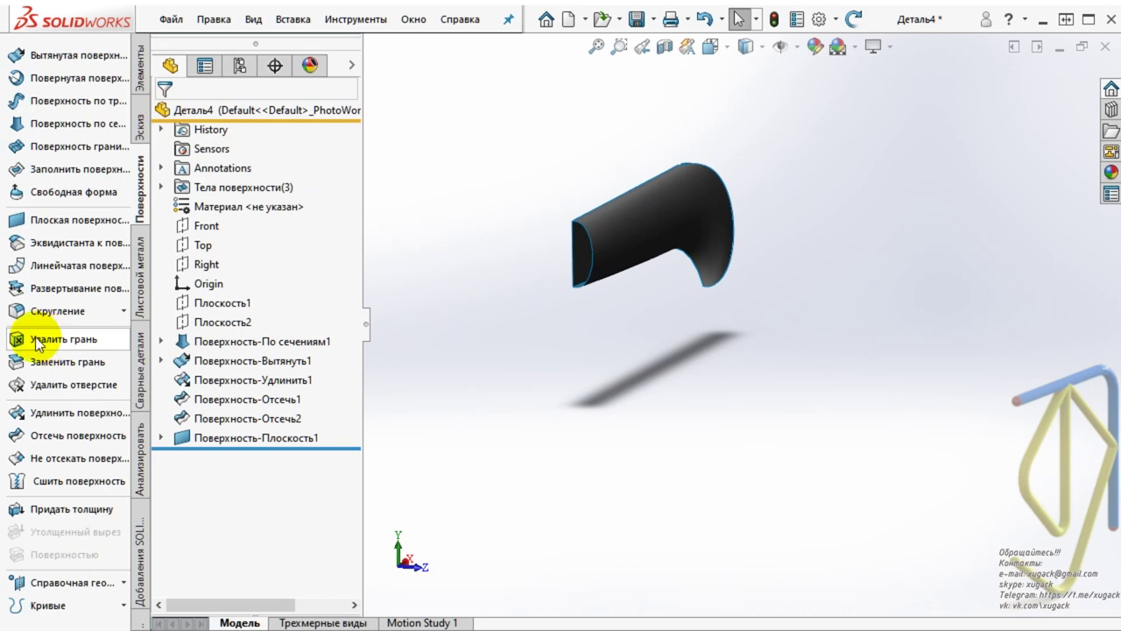
# - Create a second planar surface closing the open end from its two edges
pyautogui.click(54, 230)
pyautogui.scroll(-5, 605, 263)
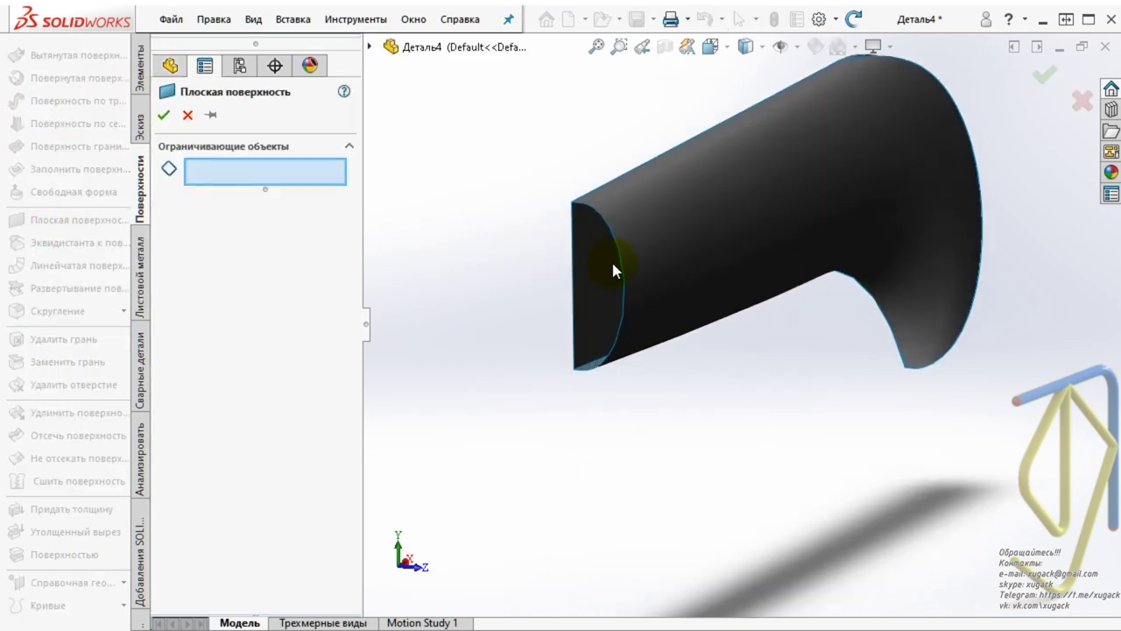
pyautogui.click(621, 267)
pyautogui.click(575, 271)
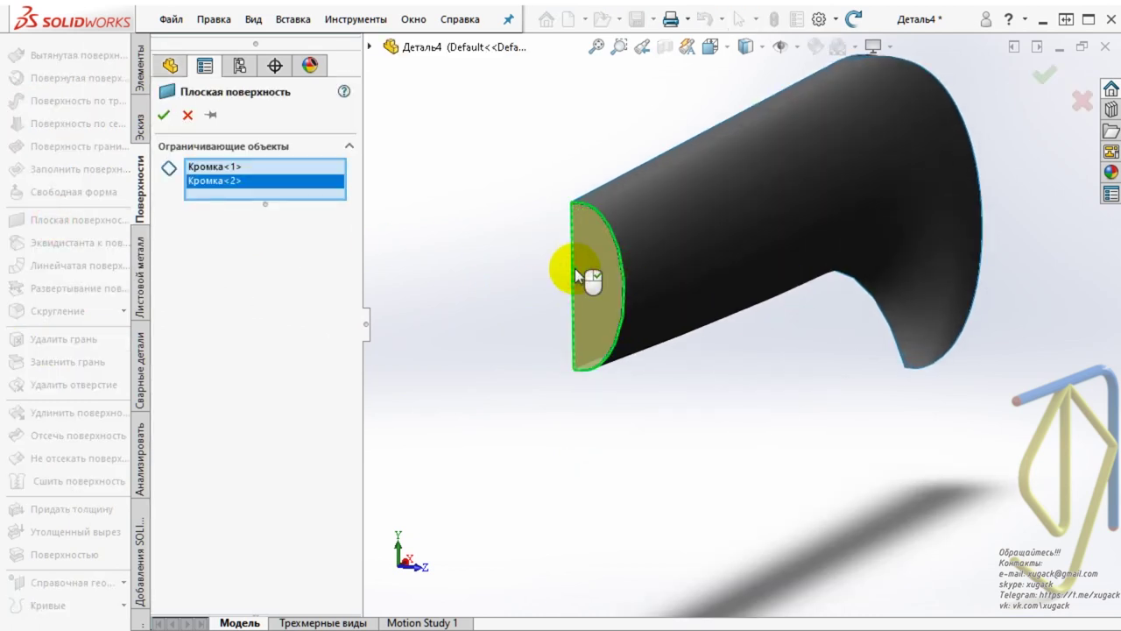
pyautogui.press('Return')
pyautogui.scroll(4, 606, 492)
pyautogui.moveTo(614, 480)
pyautogui.mouseDown(button='middle')
pyautogui.moveTo(467, 555)
pyautogui.moveTo(502, 513)
pyautogui.moveTo(362, 503)
pyautogui.mouseUp(button='middle')
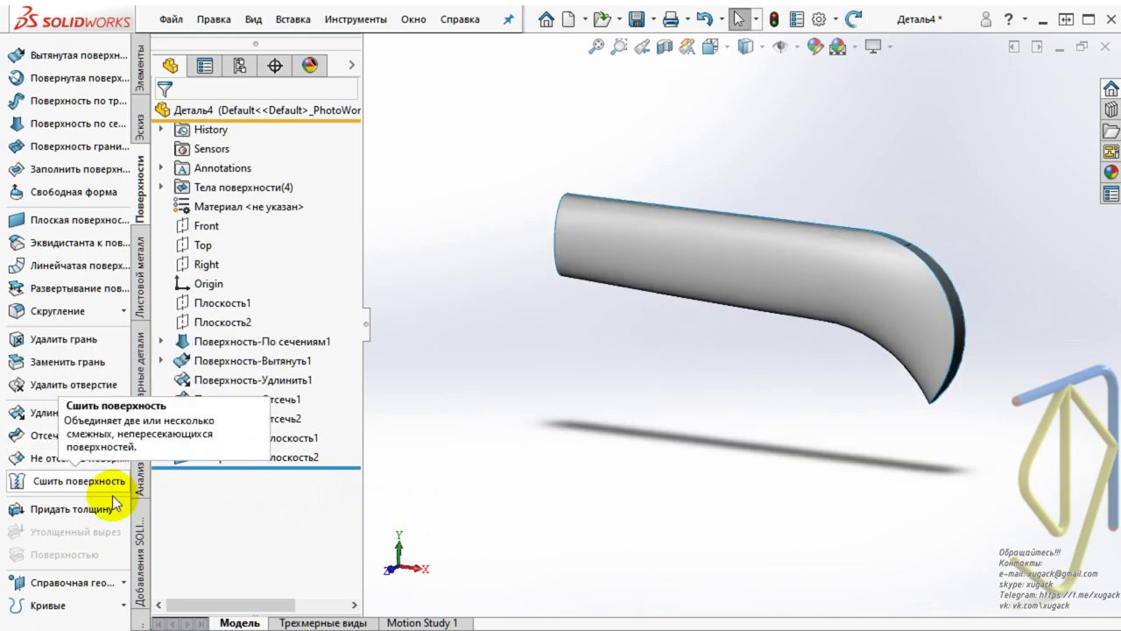
# - Knit all four surfaces with Create solid and Merge entities, producing Поверхность-Сшить1
pyautogui.click(104, 480)
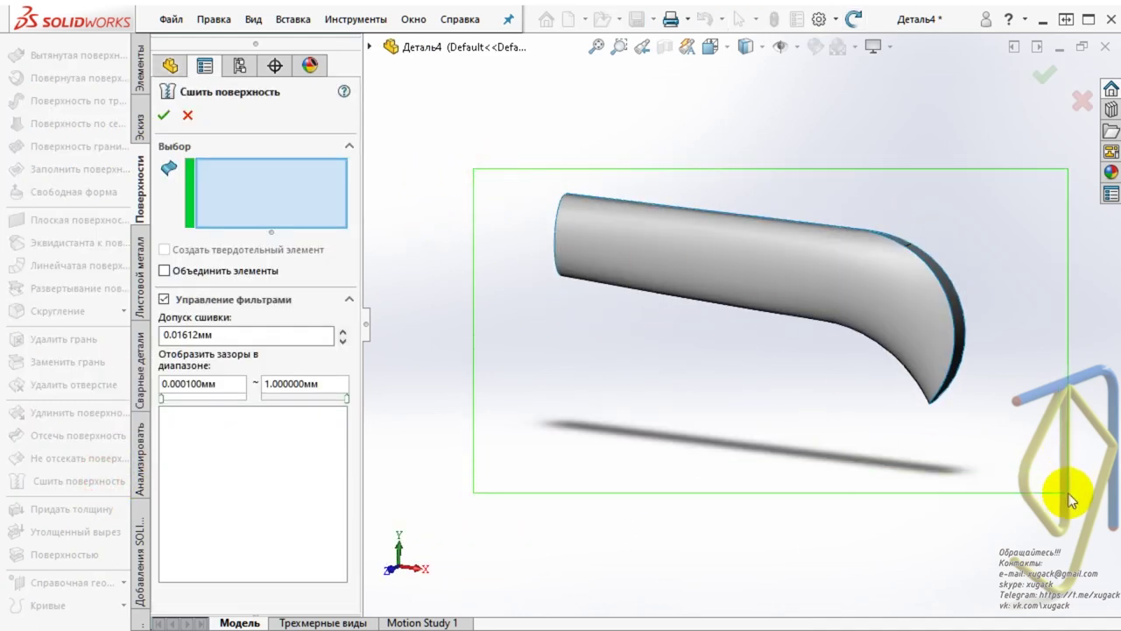
pyautogui.moveTo(937, 406); pyautogui.dragTo(1068, 493)
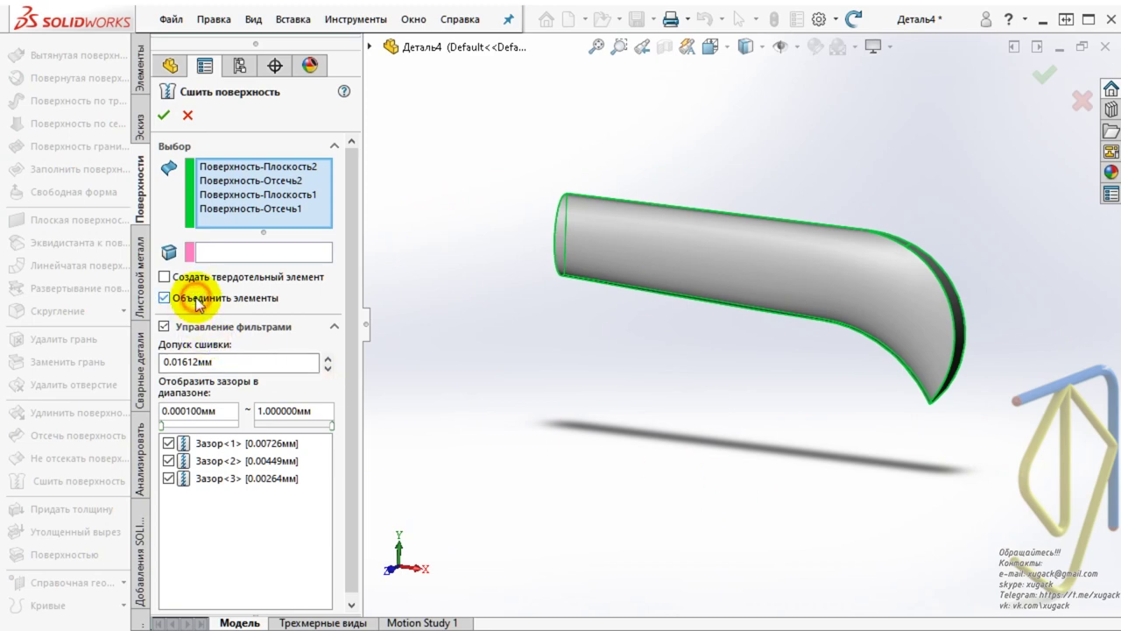
pyautogui.click(165, 117)
pyautogui.moveTo(734, 396)
pyautogui.mouseDown(button='middle')
pyautogui.moveTo(524, 447)
pyautogui.moveTo(698, 306)
pyautogui.moveTo(748, 380)
pyautogui.moveTo(728, 481)
pyautogui.moveTo(748, 442)
pyautogui.moveTo(763, 443)
pyautogui.mouseUp(button='middle')
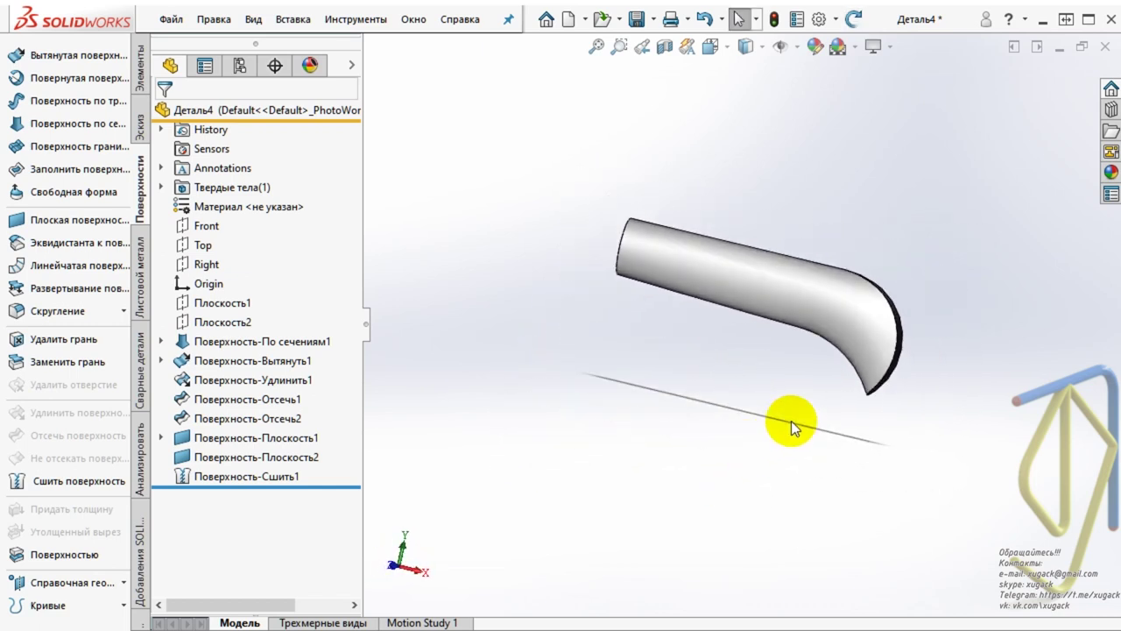
pyautogui.scroll(-5, 913, 350)
# - Start a fillet on the tip's outer edge with a smaller radius
pyautogui.moveTo(913, 350); pyautogui.dragTo(840, 198, button='middle')
pyautogui.moveTo(840, 198)
pyautogui.mouseDown()
pyautogui.moveTo(783, 242)
pyautogui.moveTo(728, 238)
pyautogui.moveTo(801, 280)
pyautogui.mouseUp()
pyautogui.press('Escape')
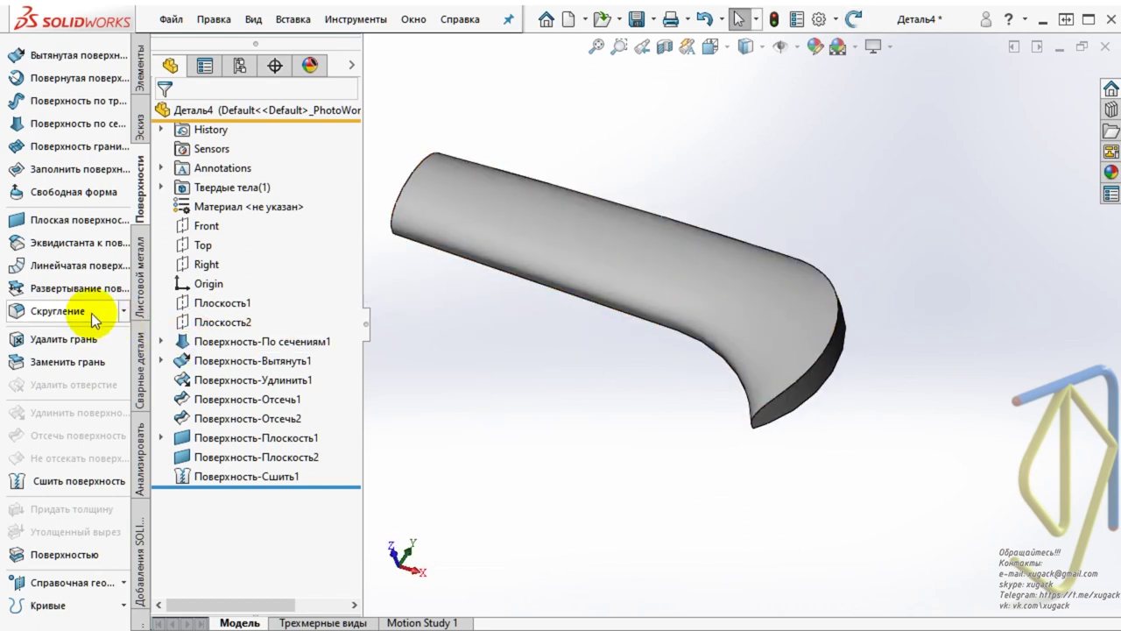
pyautogui.click(72, 313)
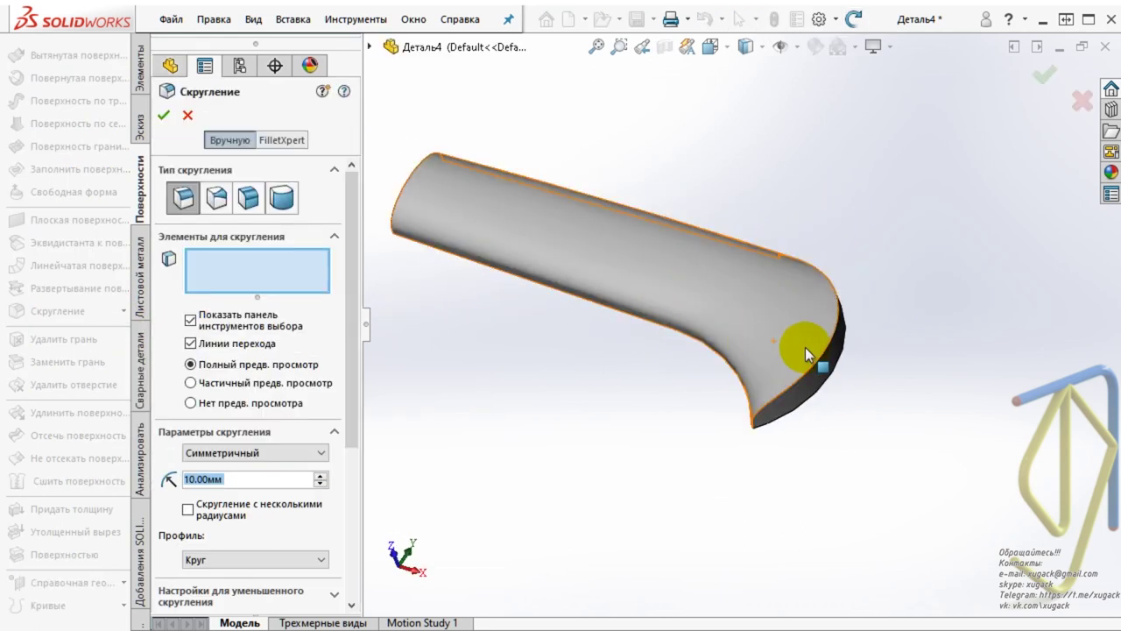
pyautogui.click(823, 351)
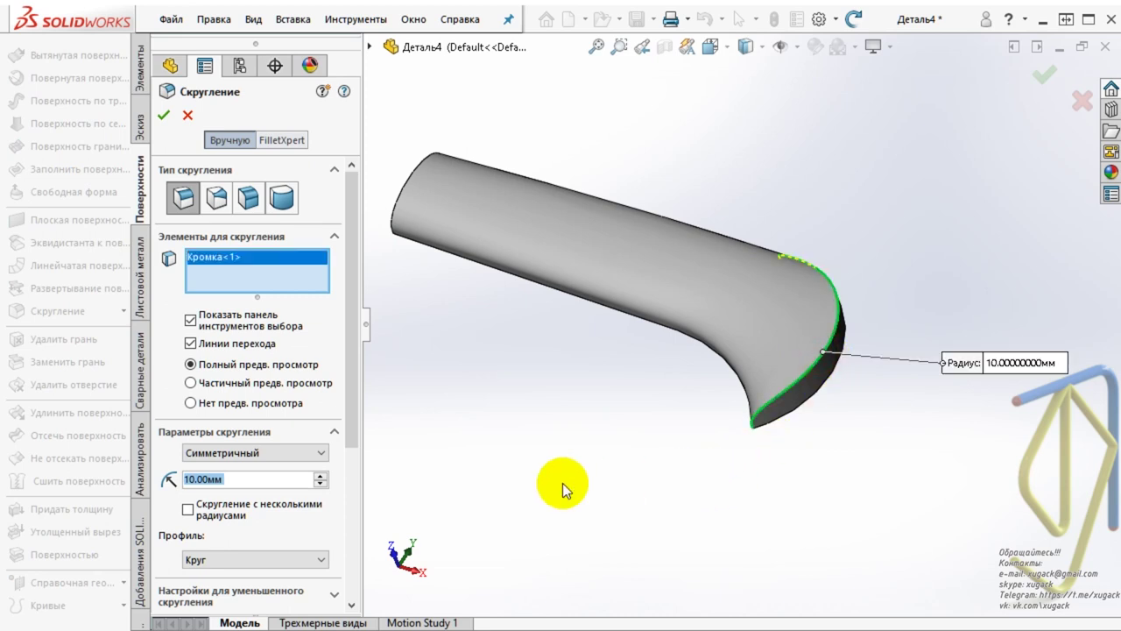
pyautogui.write('0,5')
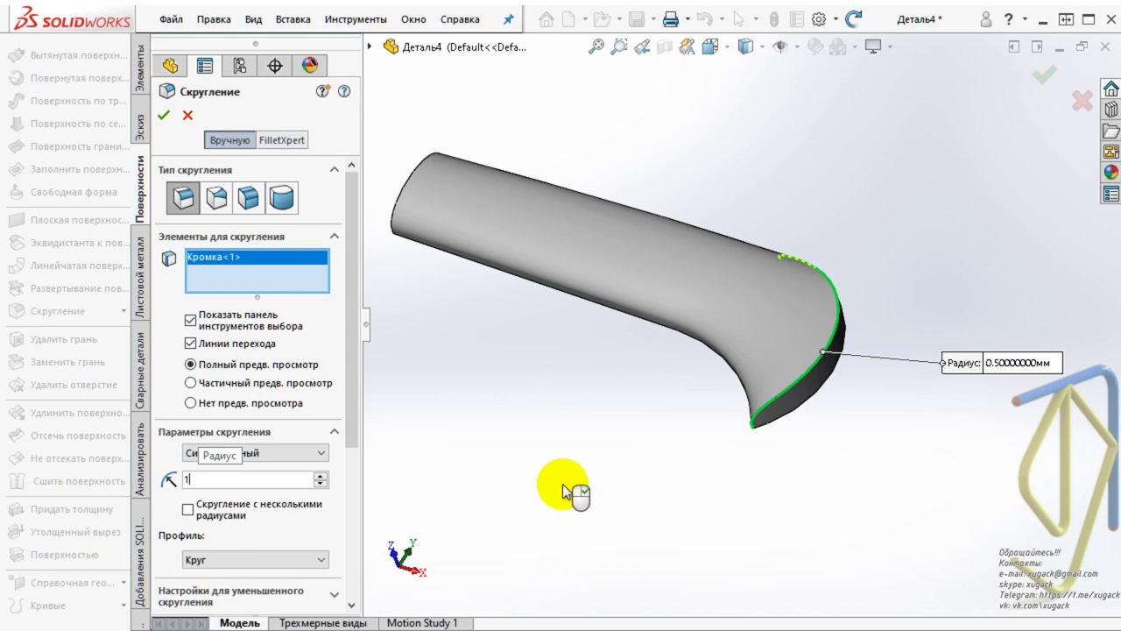
pyautogui.write('0,1')
pyautogui.press('Return')
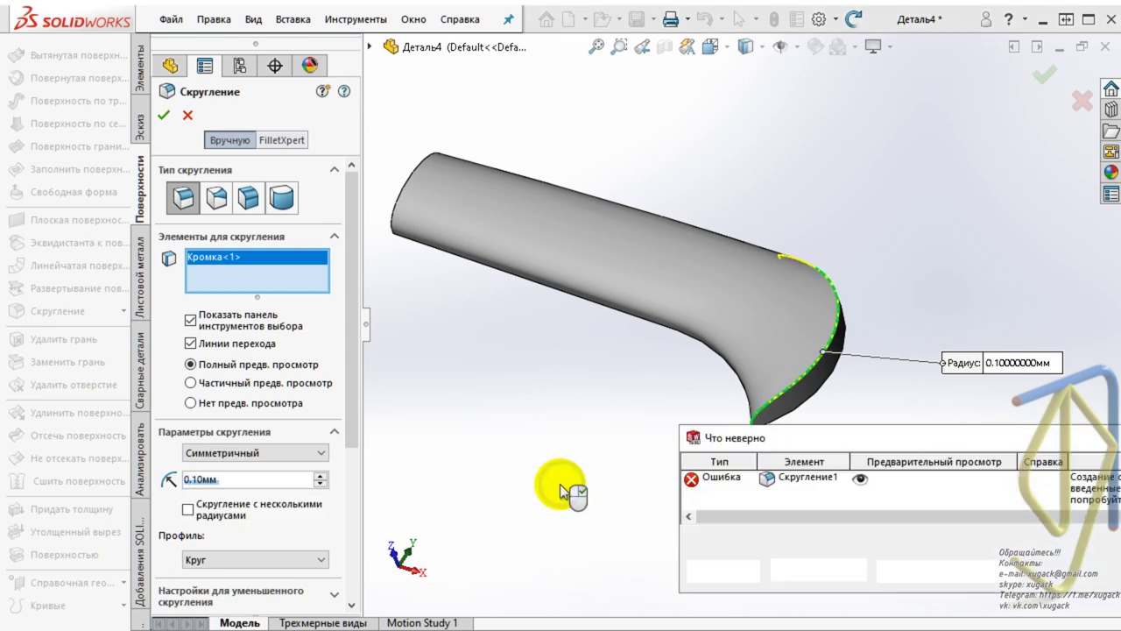
# - Add the second tip edge and complete the fillet at 0.5 mm radius
pyautogui.moveTo(776, 475); pyautogui.dragTo(700, 381, button='middle')
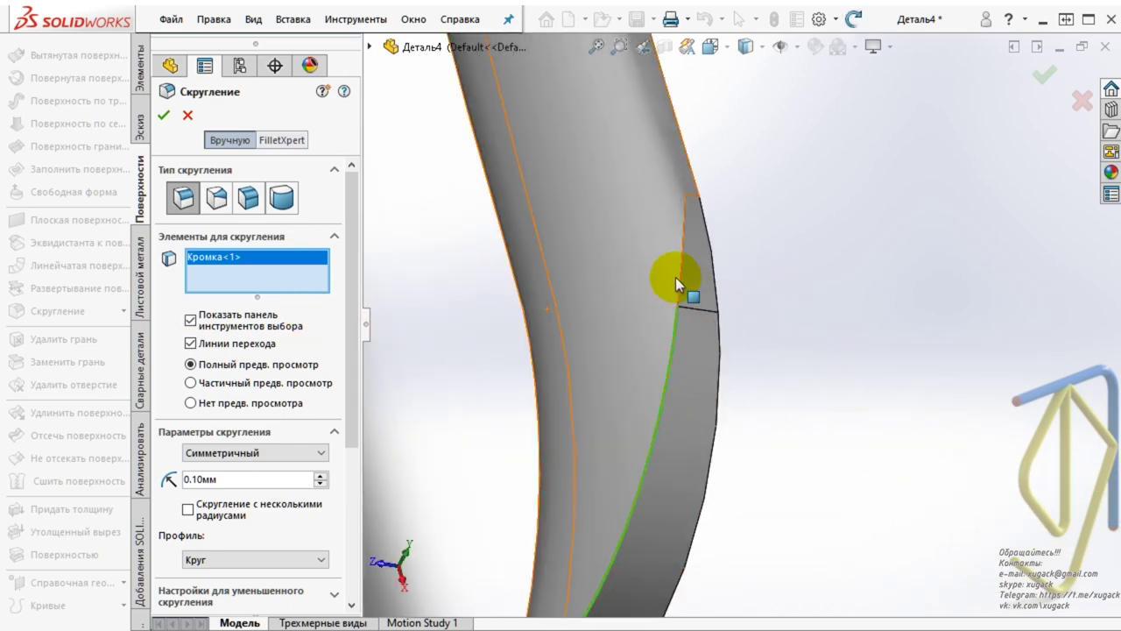
pyautogui.scroll(-3, 687, 289)
pyautogui.click(703, 305)
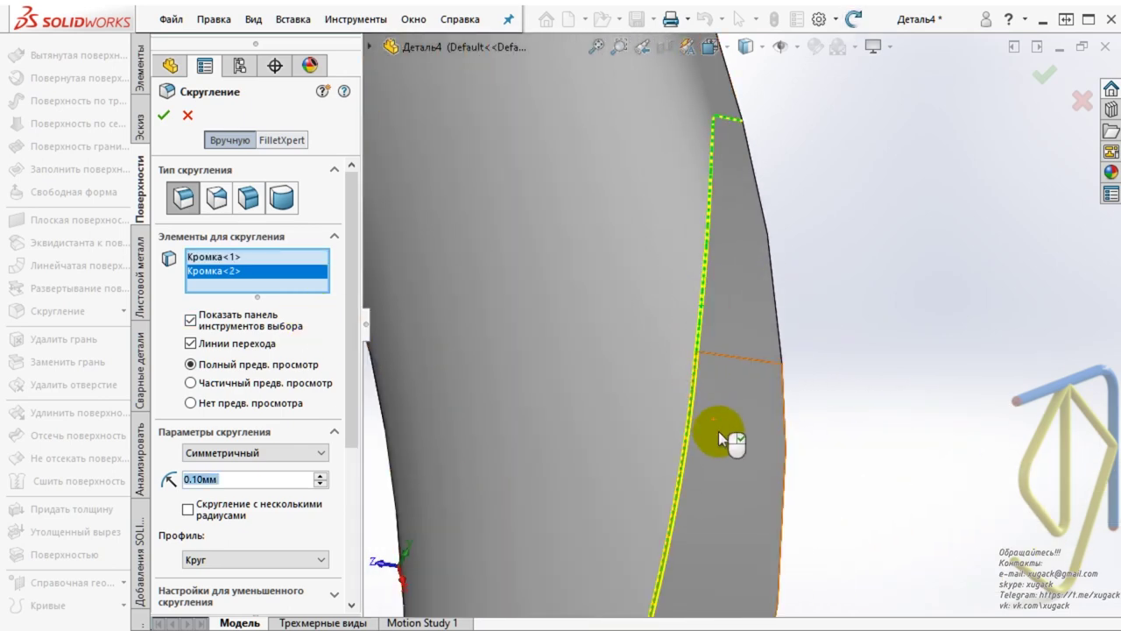
pyautogui.scroll(3, 772, 385)
pyautogui.moveTo(772, 385)
pyautogui.mouseDown(button='middle')
pyautogui.moveTo(746, 438)
pyautogui.moveTo(851, 263)
pyautogui.mouseUp(button='middle')
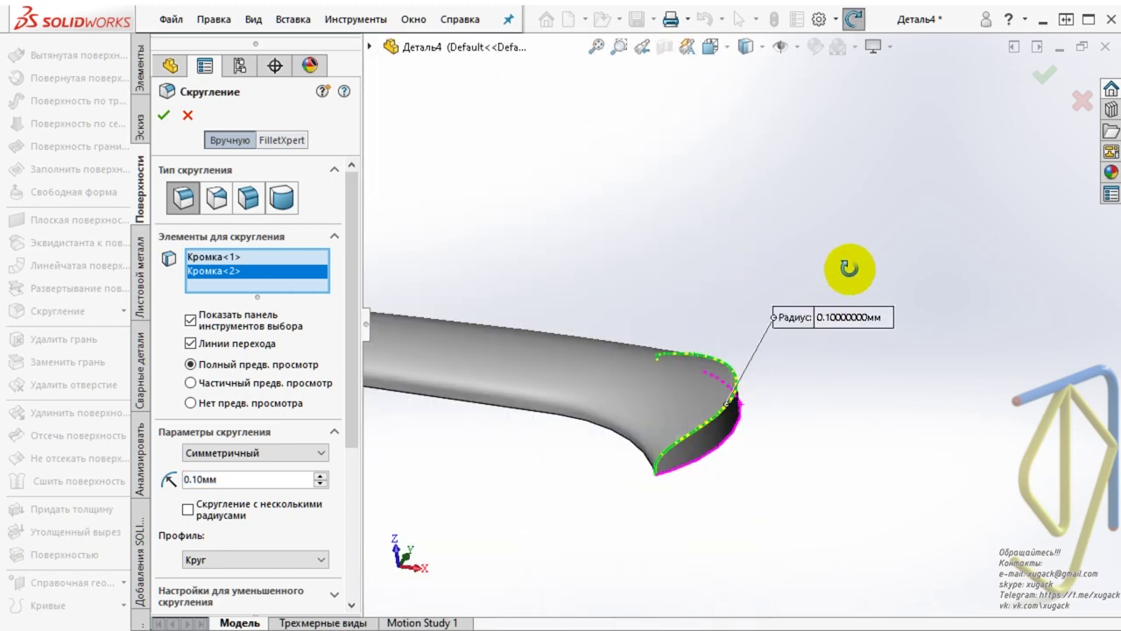
pyautogui.doubleClick(239, 479)
pyautogui.write('0')
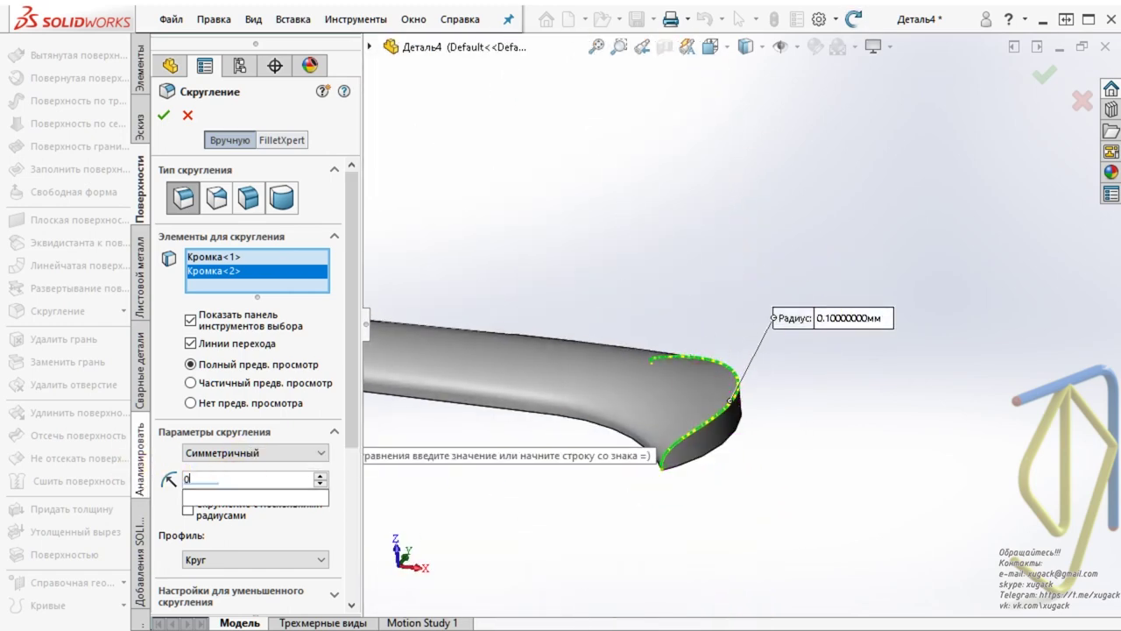
pyautogui.write('.5')
pyautogui.press('Return')
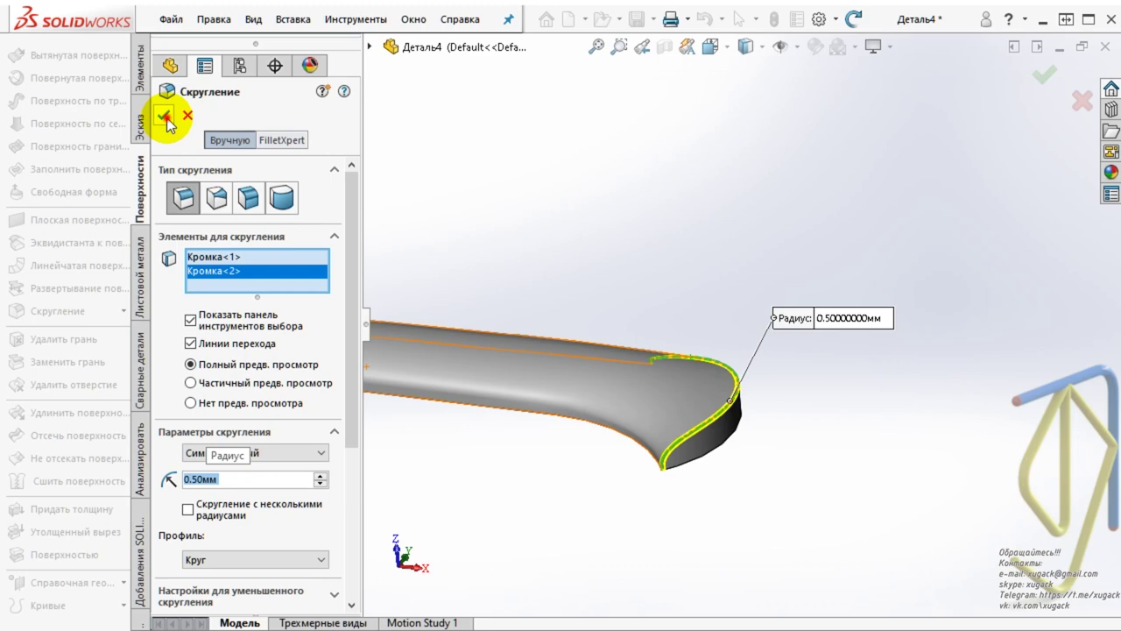
pyautogui.click(163, 115)
pyautogui.click(589, 227)
pyautogui.moveTo(596, 333)
pyautogui.mouseDown(button='middle')
pyautogui.moveTo(572, 471)
pyautogui.moveTo(513, 483)
pyautogui.moveTo(671, 338)
pyautogui.moveTo(693, 348)
pyautogui.moveTo(688, 412)
pyautogui.moveTo(600, 292)
pyautogui.moveTo(605, 428)
pyautogui.moveTo(460, 495)
pyautogui.moveTo(476, 503)
pyautogui.moveTo(575, 364)
pyautogui.moveTo(543, 426)
pyautogui.moveTo(561, 403)
pyautogui.mouseUp(button='middle')
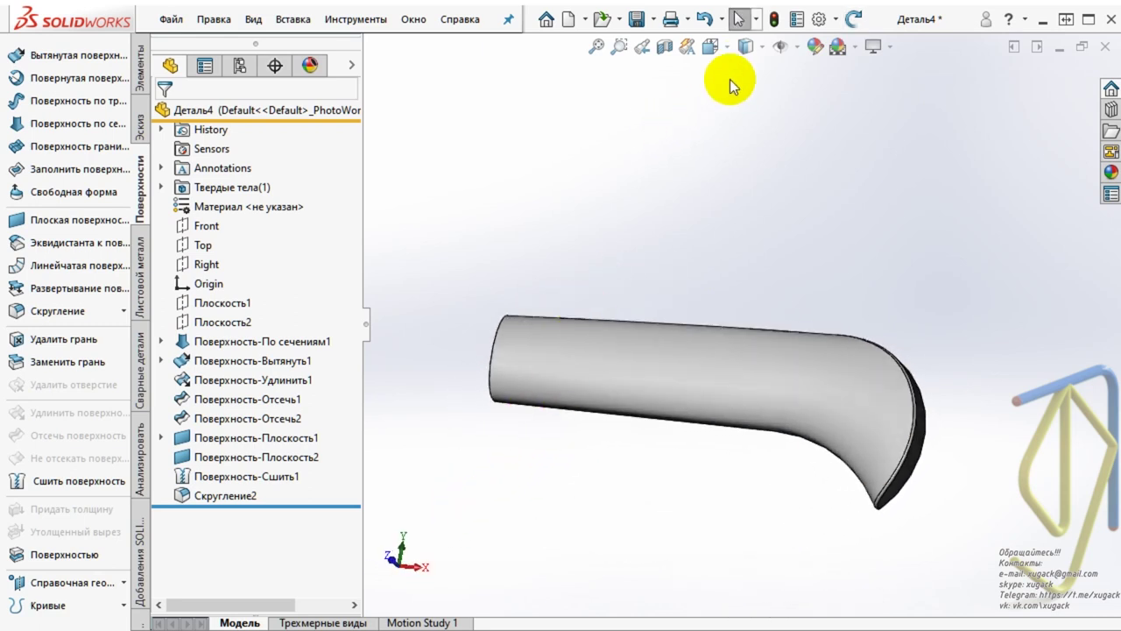
# - Switch the view orientation to Trimetric
pyautogui.click(709, 46)
pyautogui.click(810, 95)
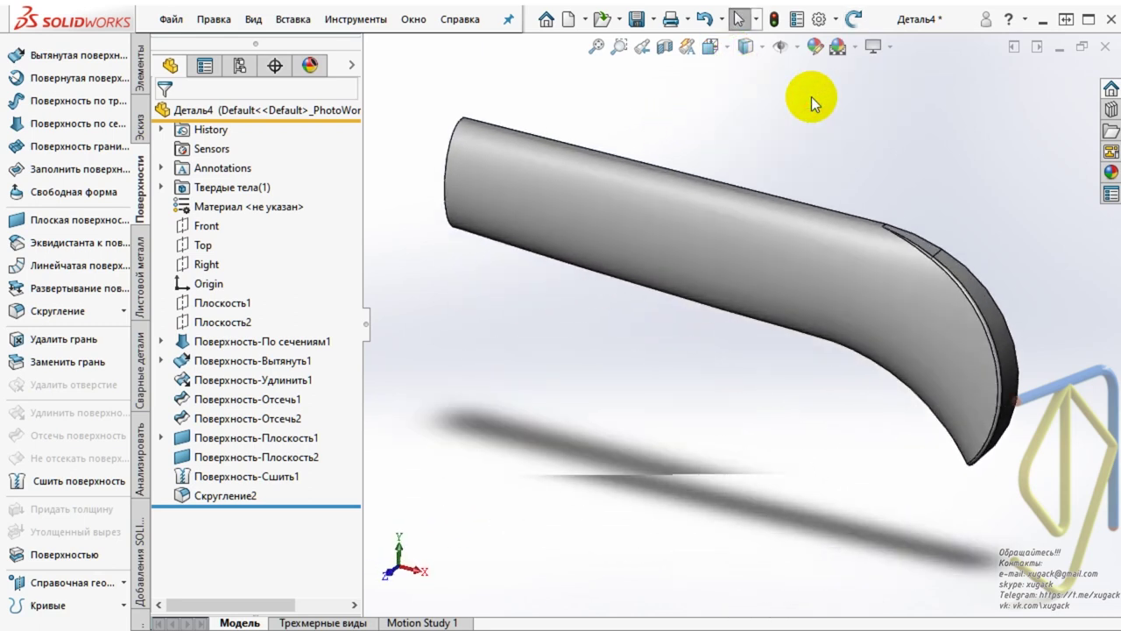